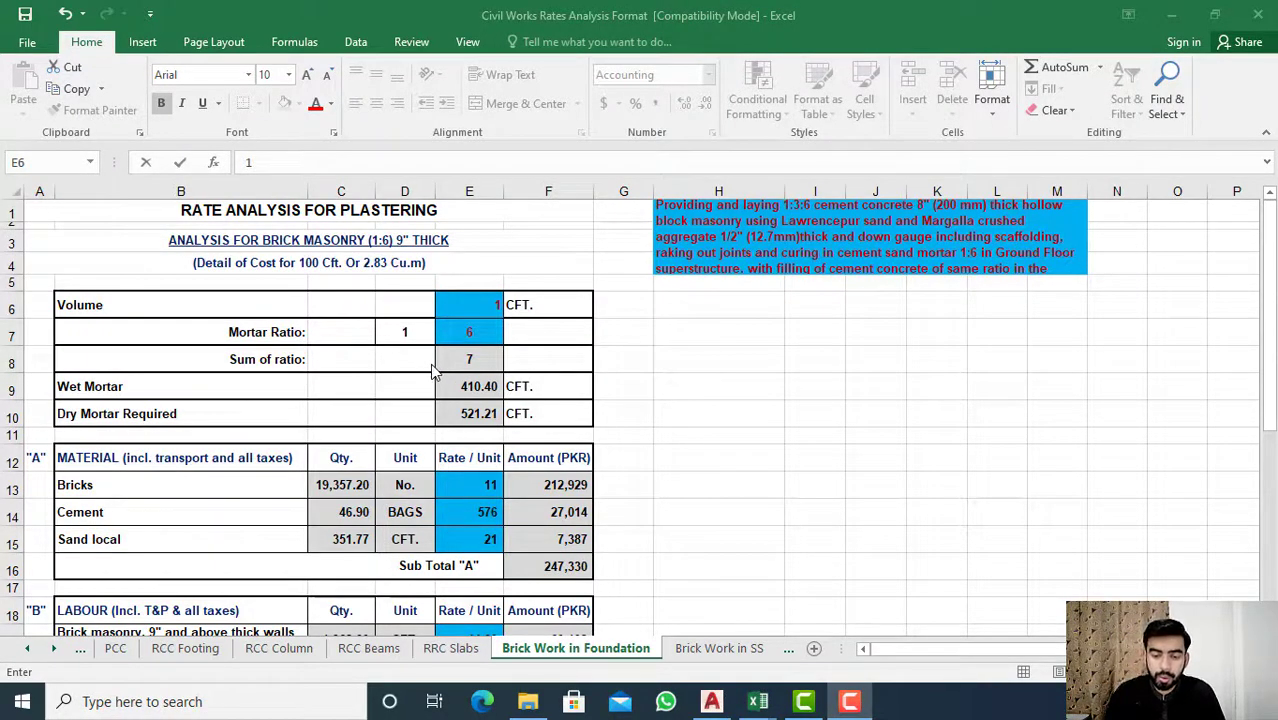
Step: Enter a volume of 1 cft in E6 so wet mortar recalculates to 0.30 and Sub Total "A" to 178
left_click(582, 648)
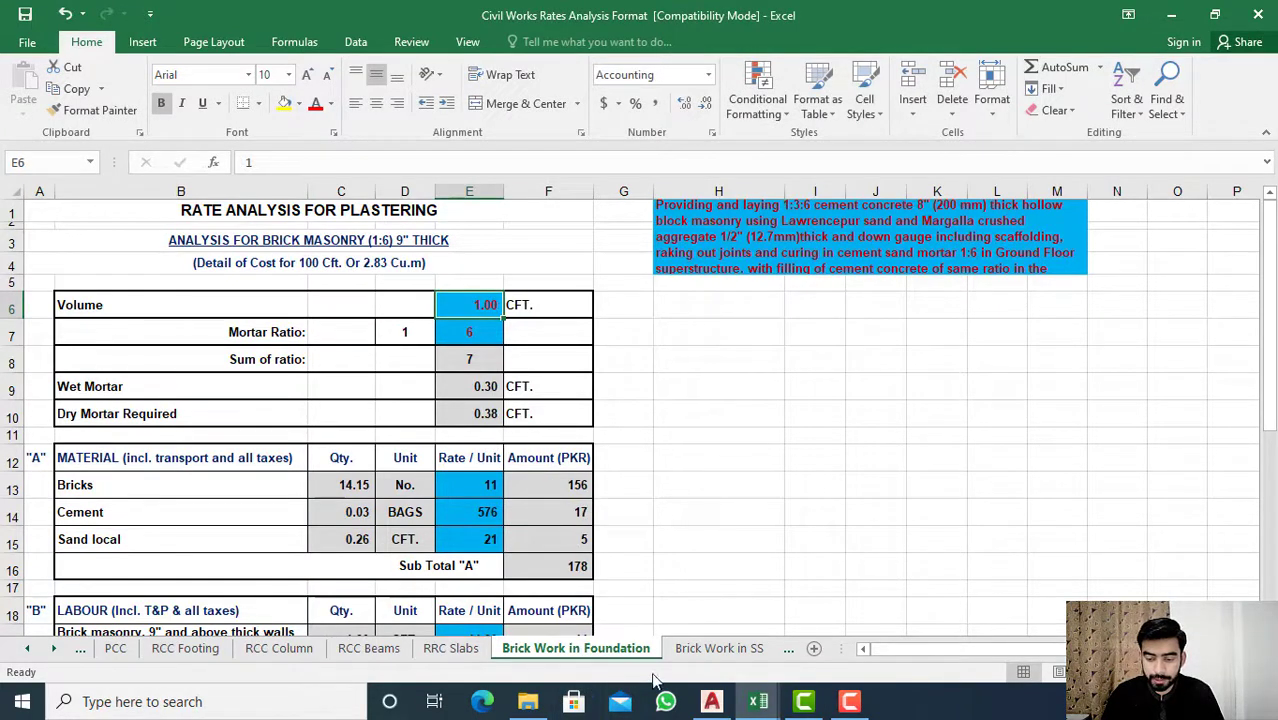
left_click(758, 702)
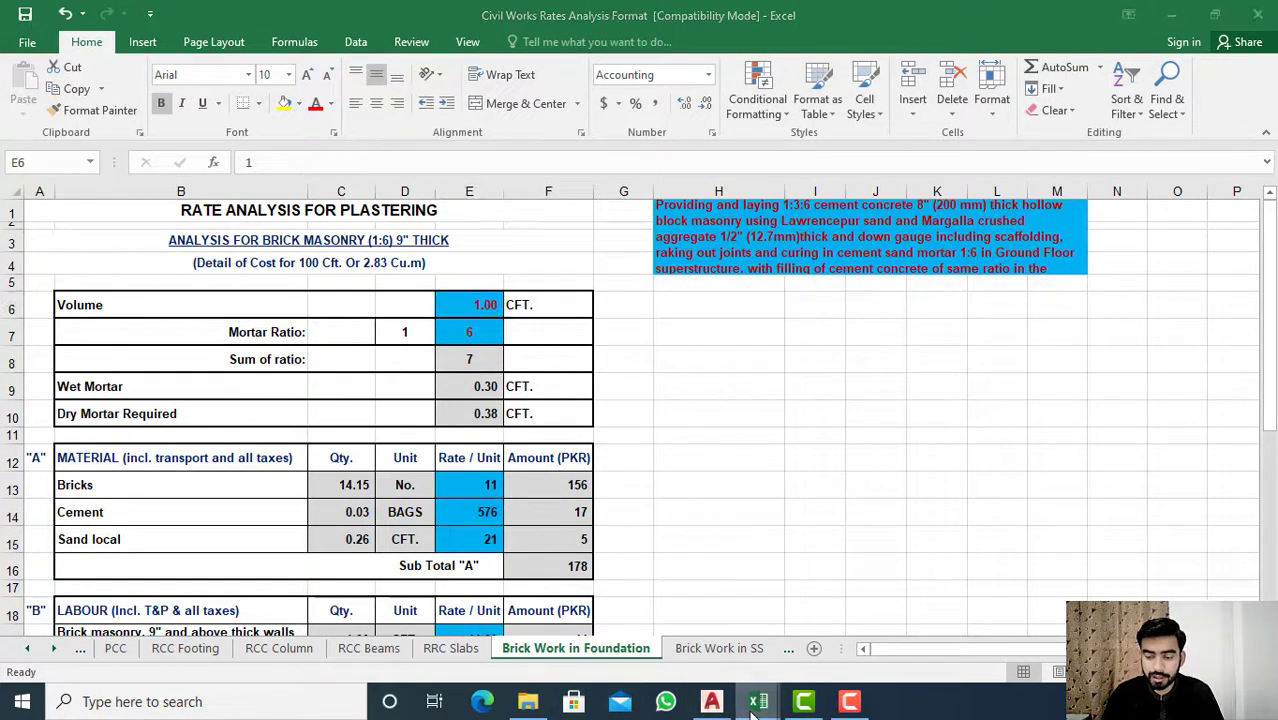
left_click(638, 618)
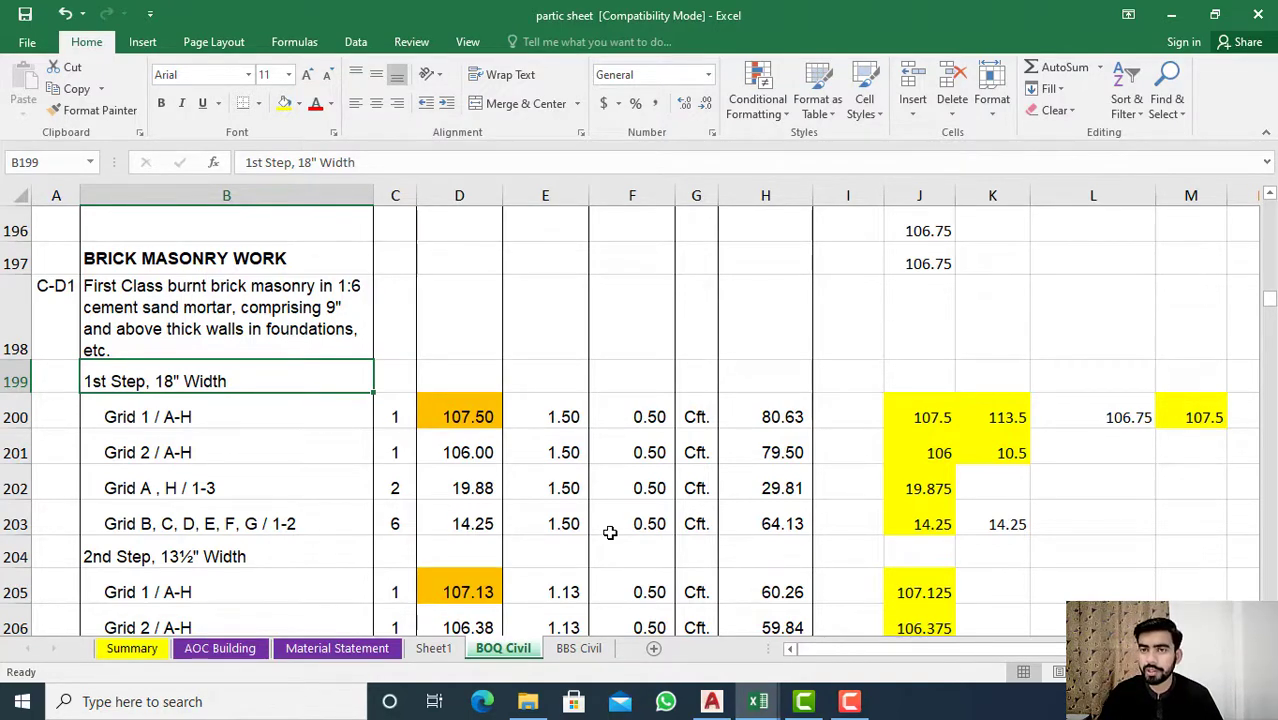
left_click(758, 703)
left_click(805, 625)
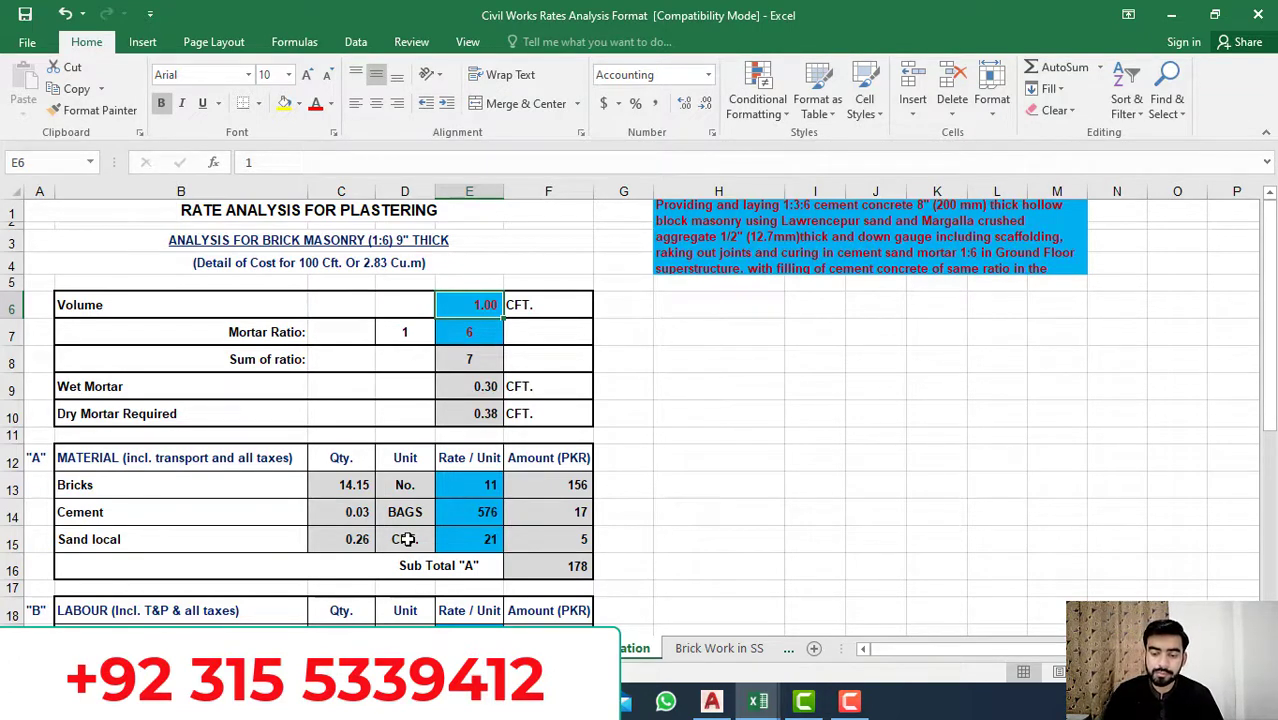
left_click(557, 457)
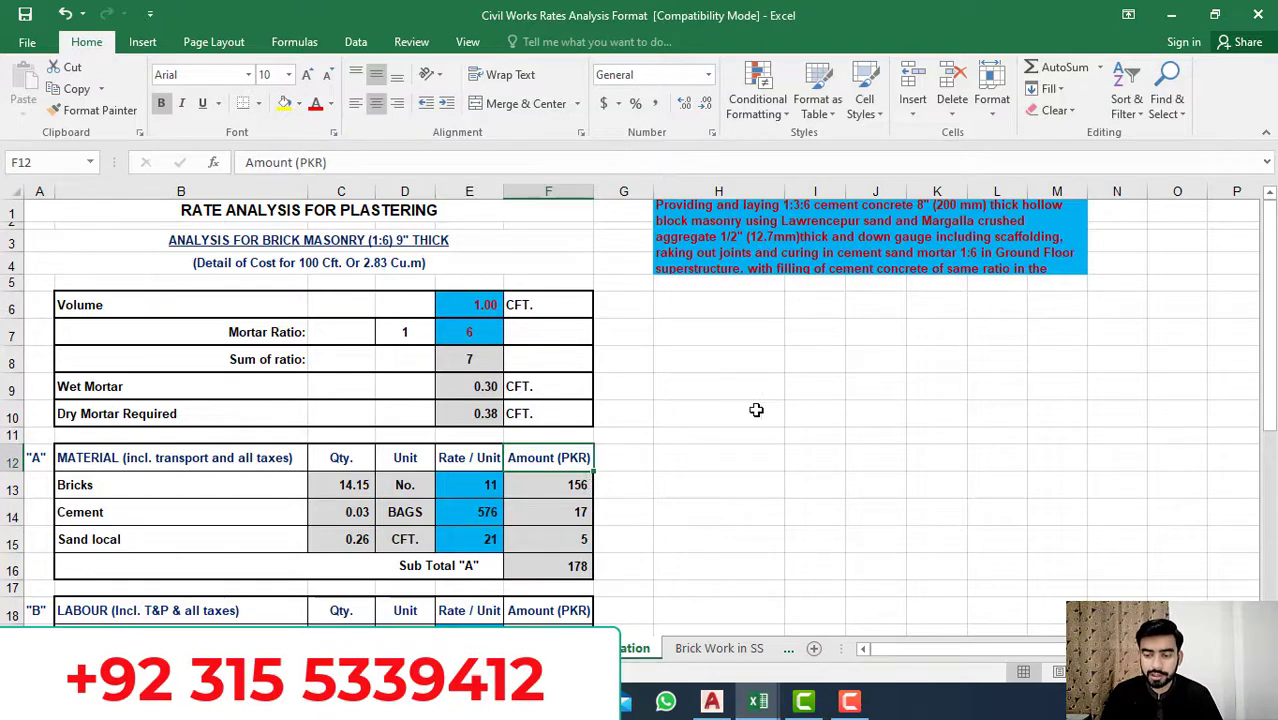
left_click(695, 715)
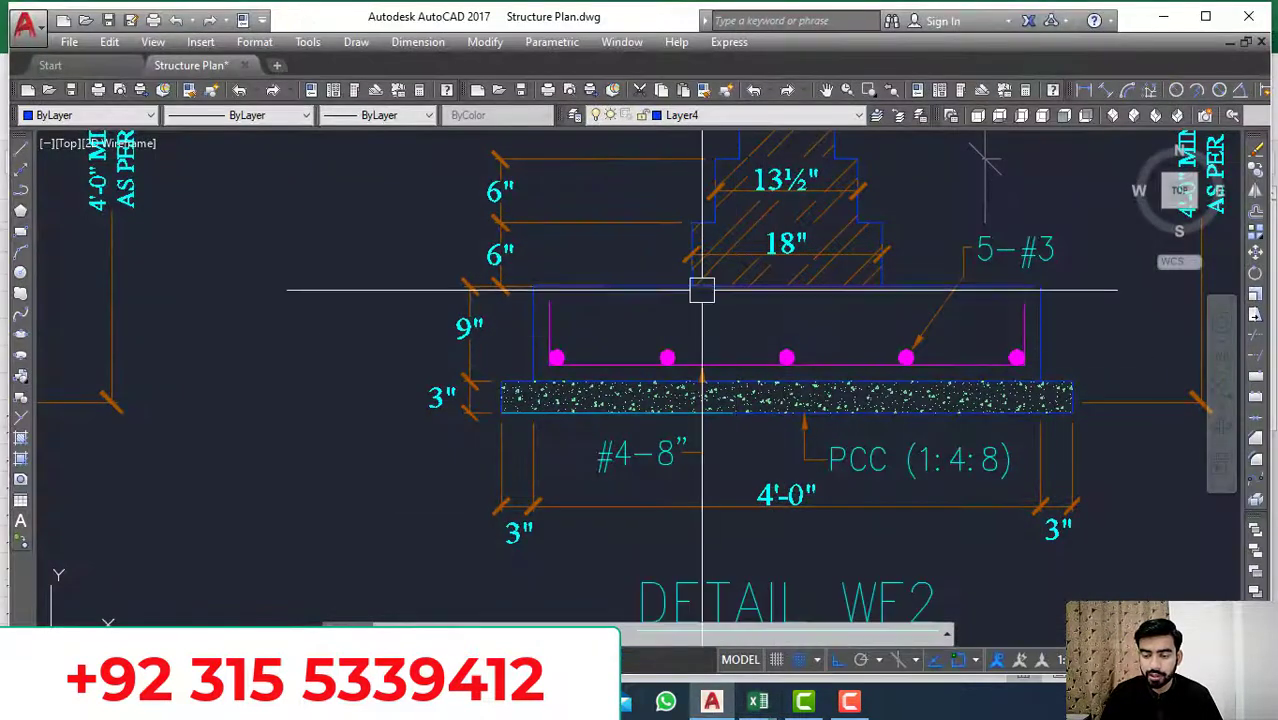
left_click(727, 700)
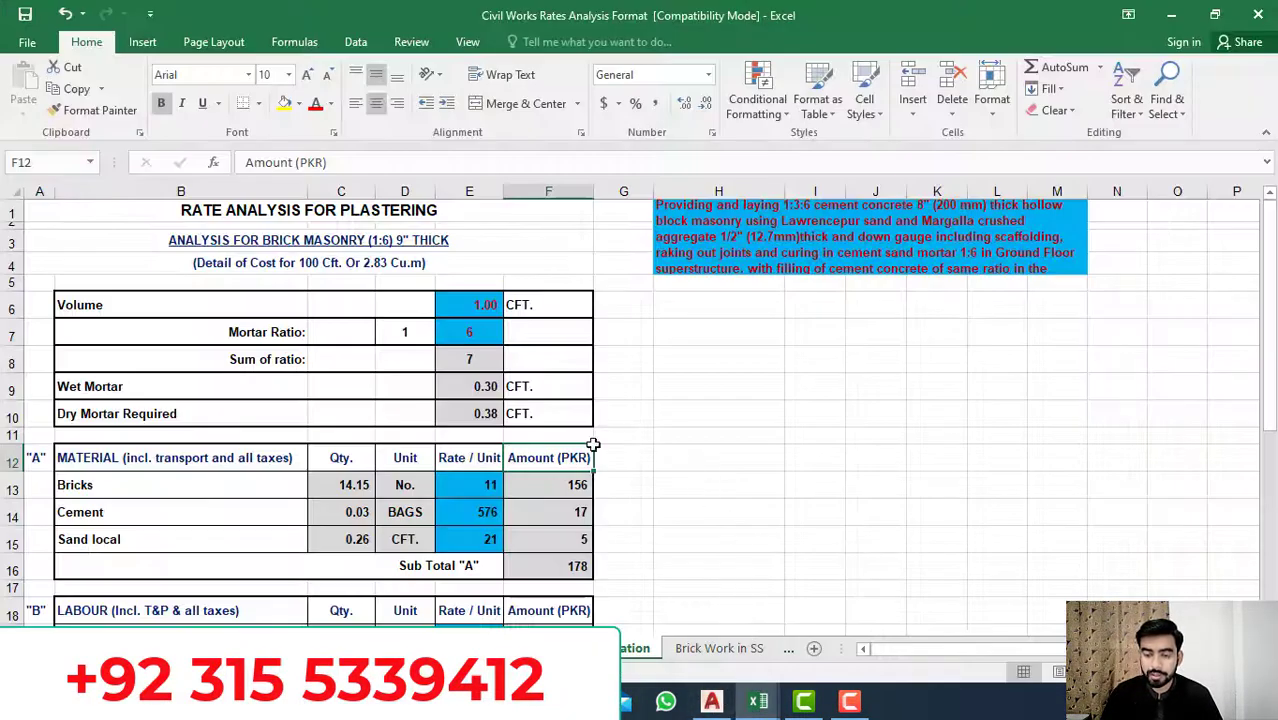
left_click(565, 437)
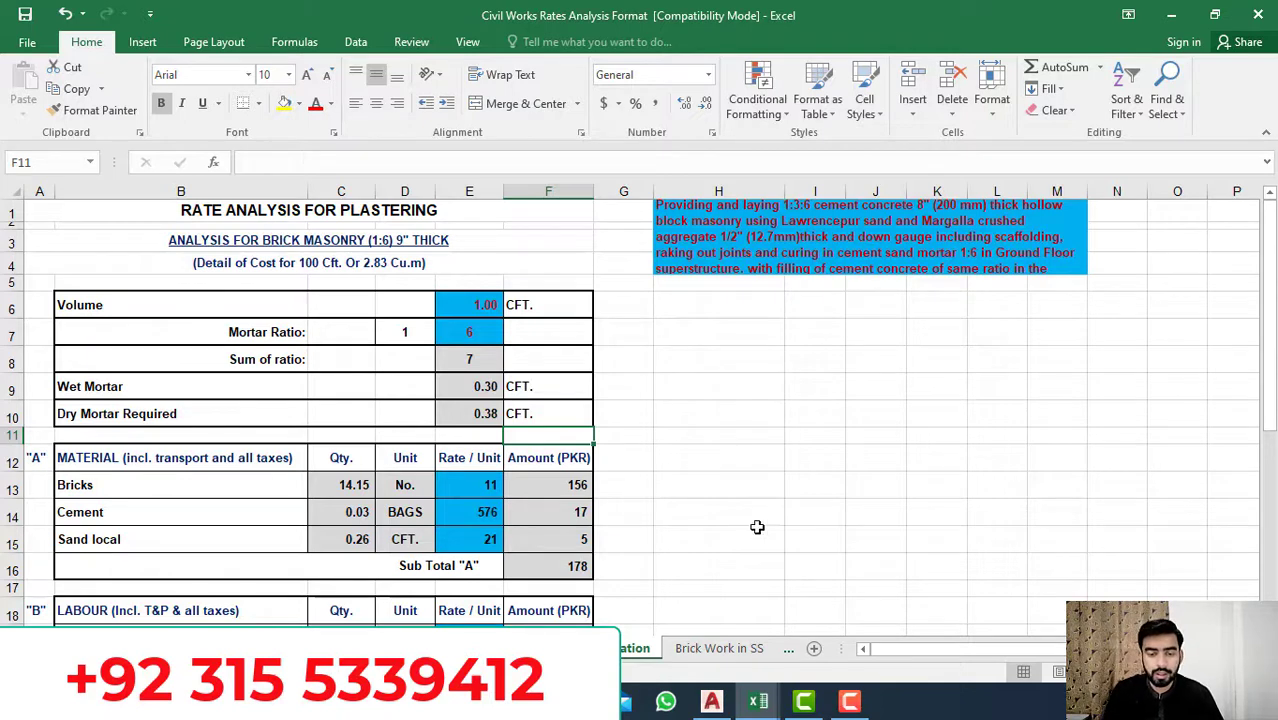
left_click(359, 405)
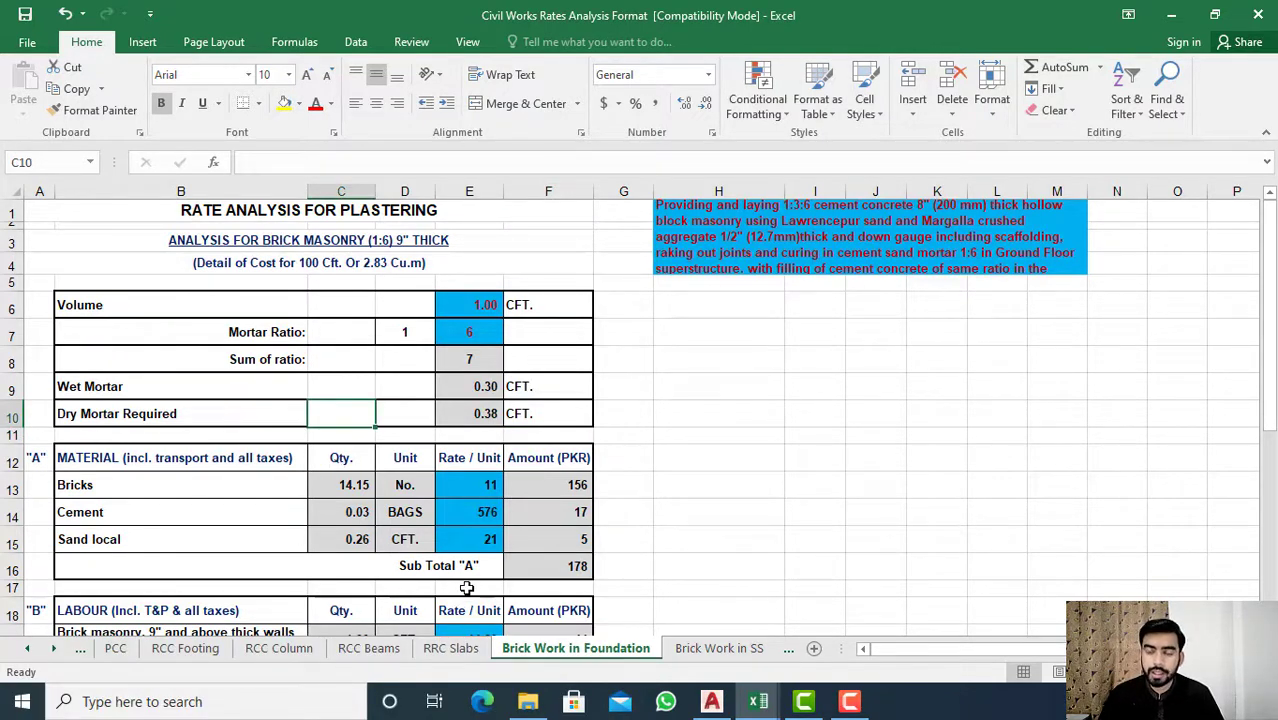
Step: Compare the AutoCAD foundation drawing with the Grid 2 / A-H entry in the partic sheet BOQ
left_click(711, 701)
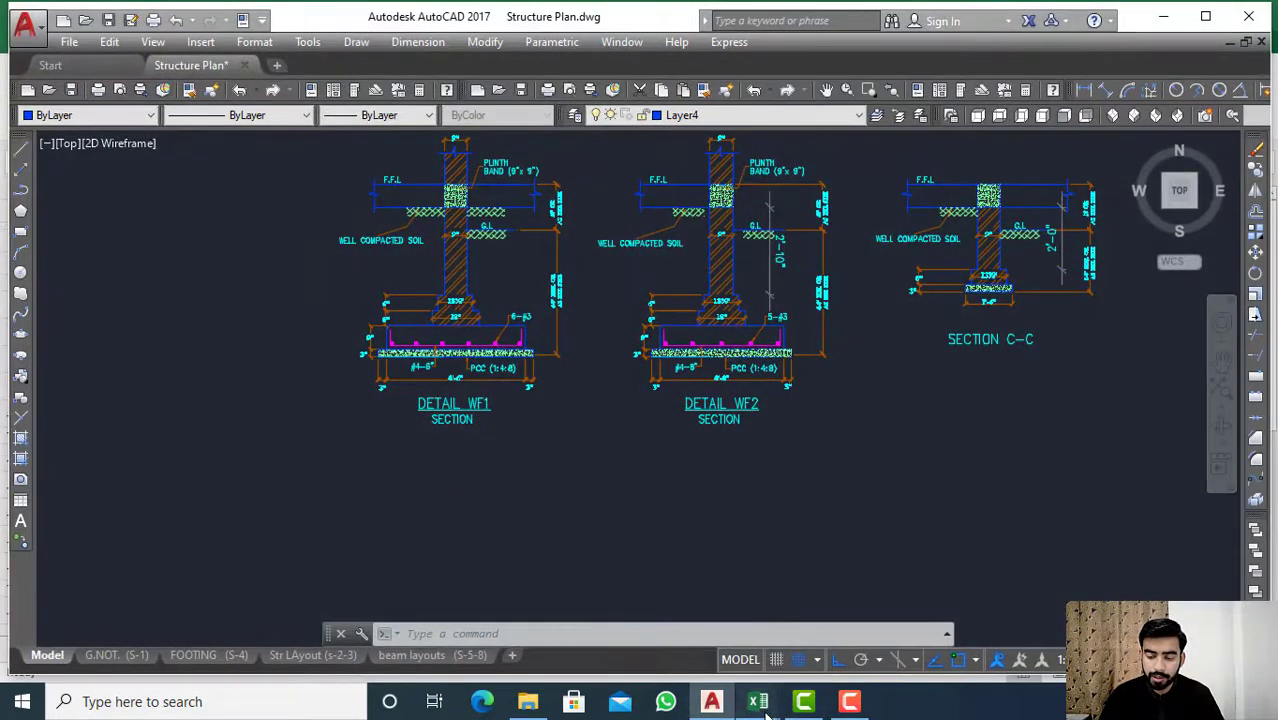
mouse_move(758, 701)
left_click(650, 620)
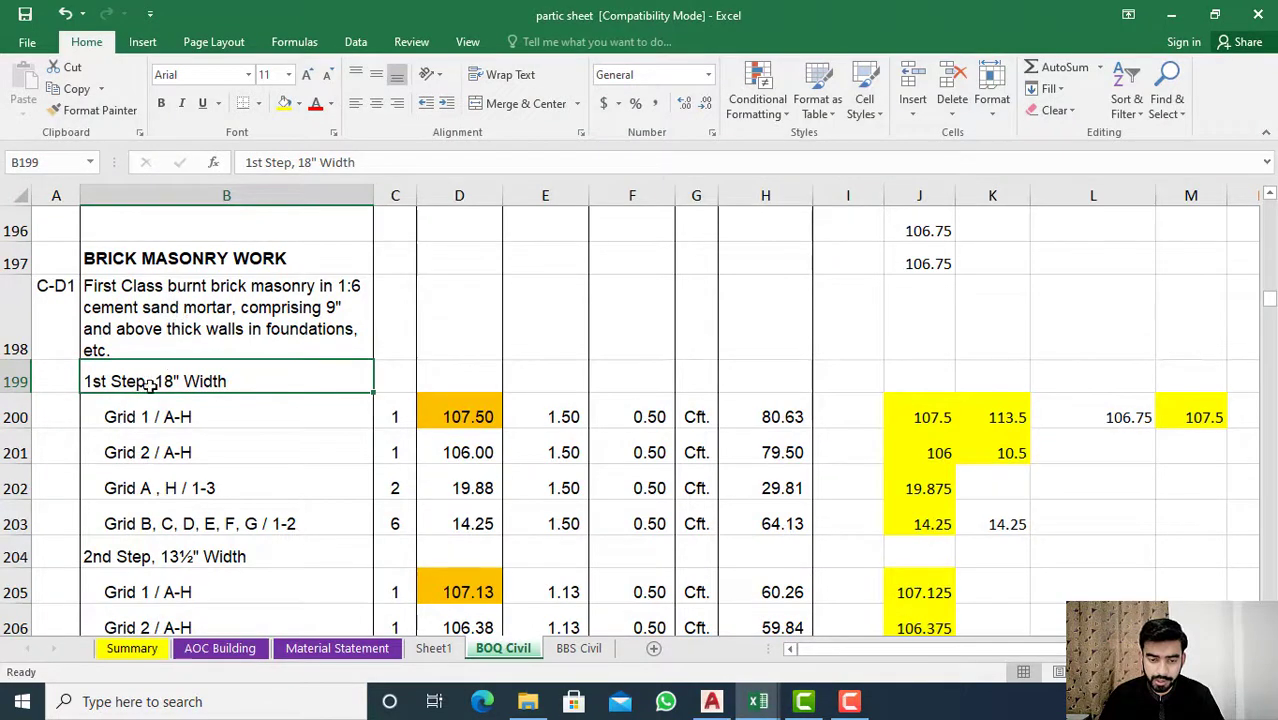
scroll(172, 448, "down", 2)
scroll(172, 448, "down", 1)
scroll(157, 450, "up", 2)
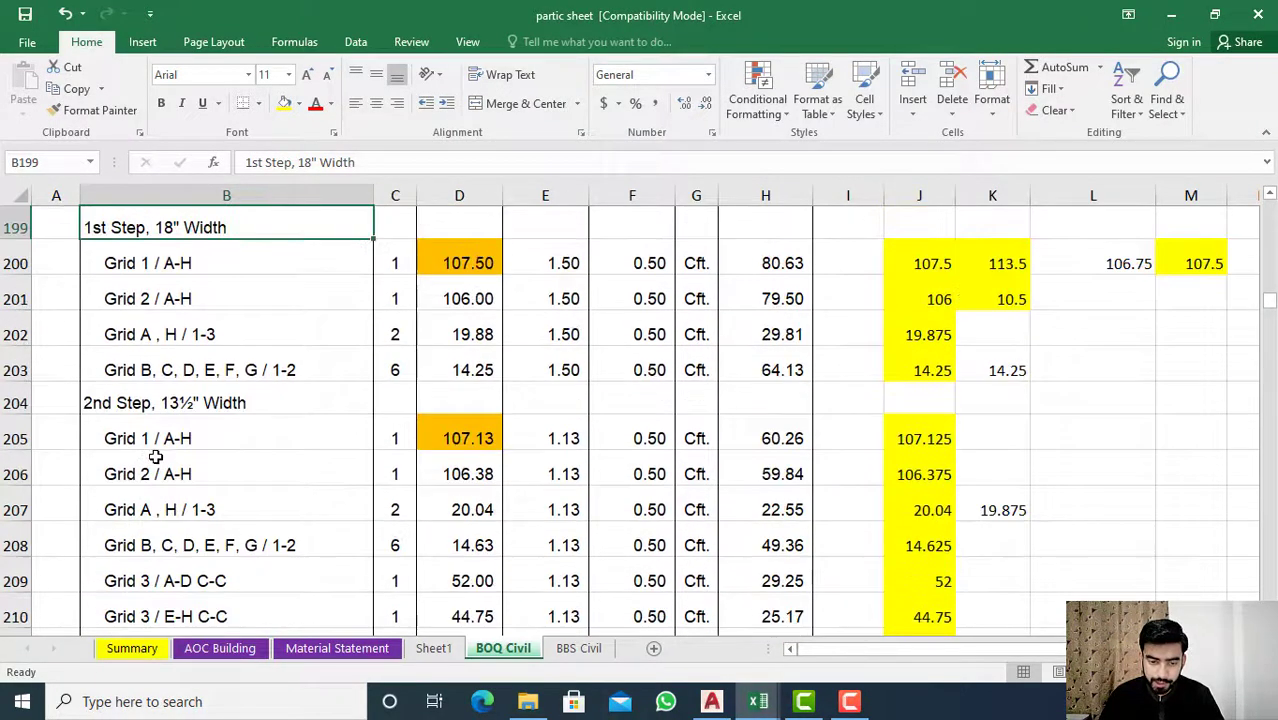
left_click(176, 301)
Step: Zoom into the WF2 footing detail in AutoCAD to review the step widths
left_click(711, 701)
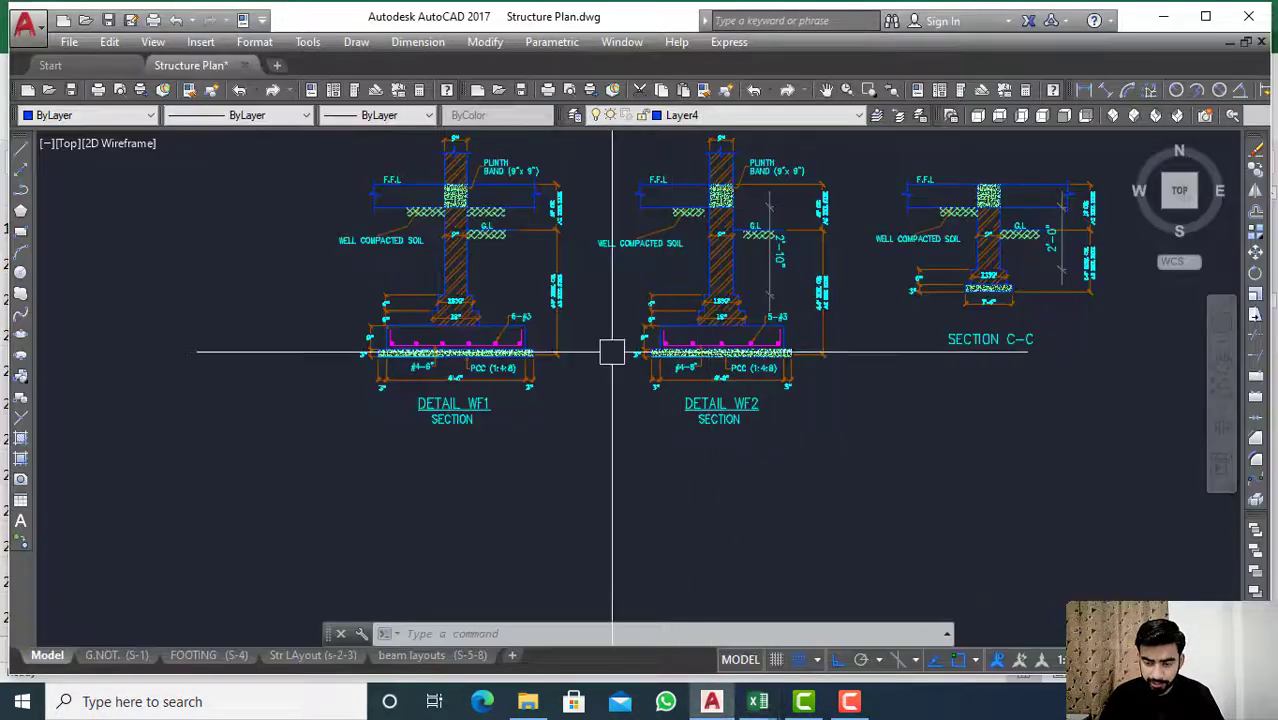
scroll(549, 282, "up", 5)
scroll(488, 317, "up", 5)
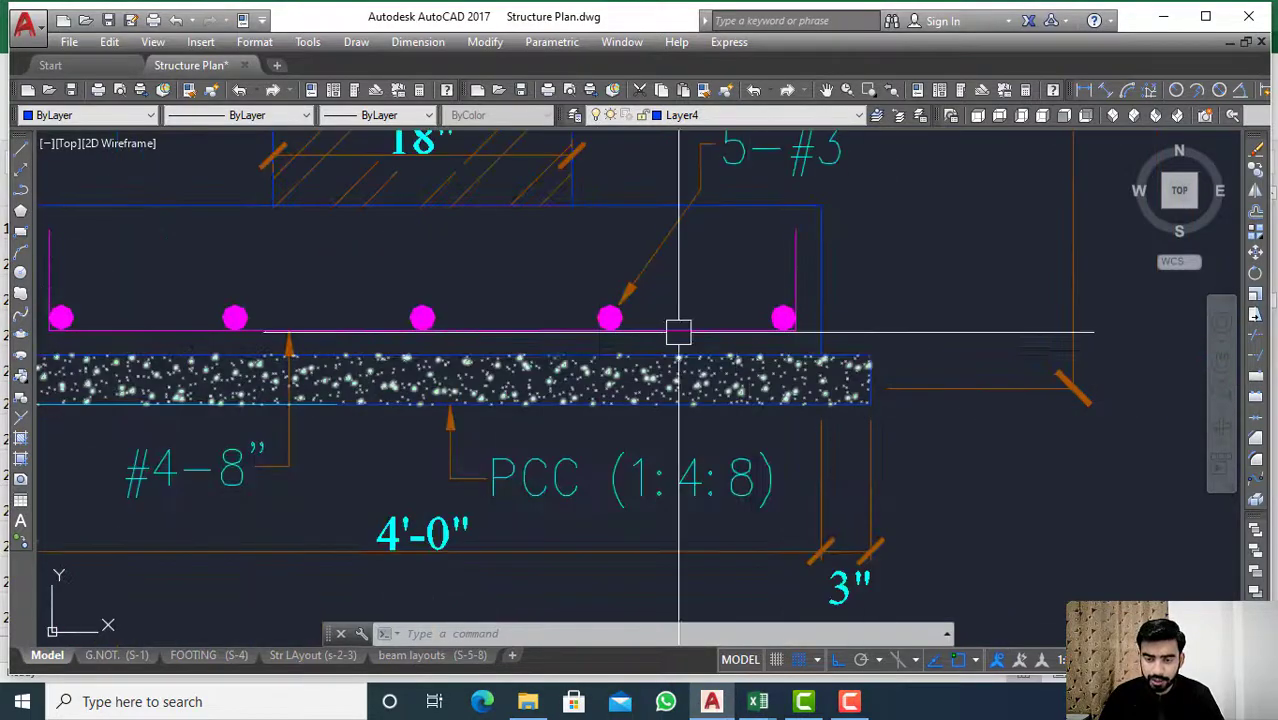
scroll(679, 331, "down", 2)
scroll(612, 342, "up", 2)
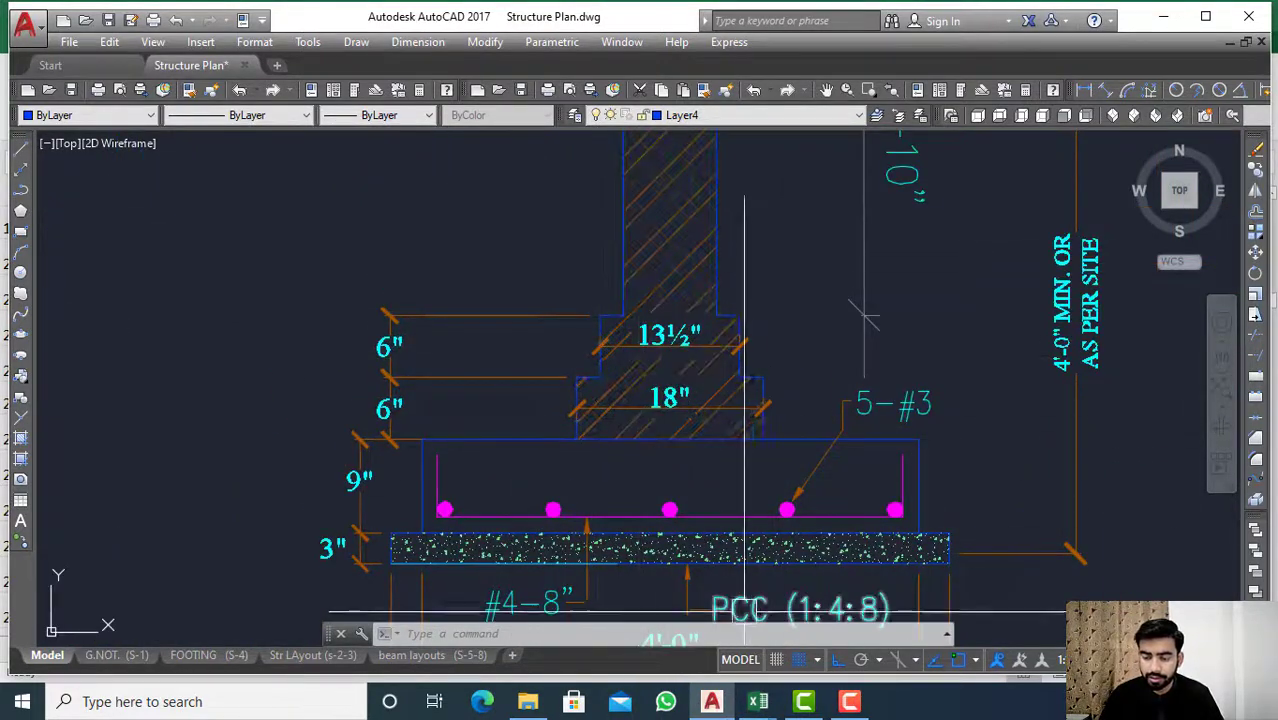
Step: Scroll the partic sheet BOQ to row 222 and select the 1,604.00 Cft Total Quantity in H222
mouse_move(758, 701)
left_click(630, 630)
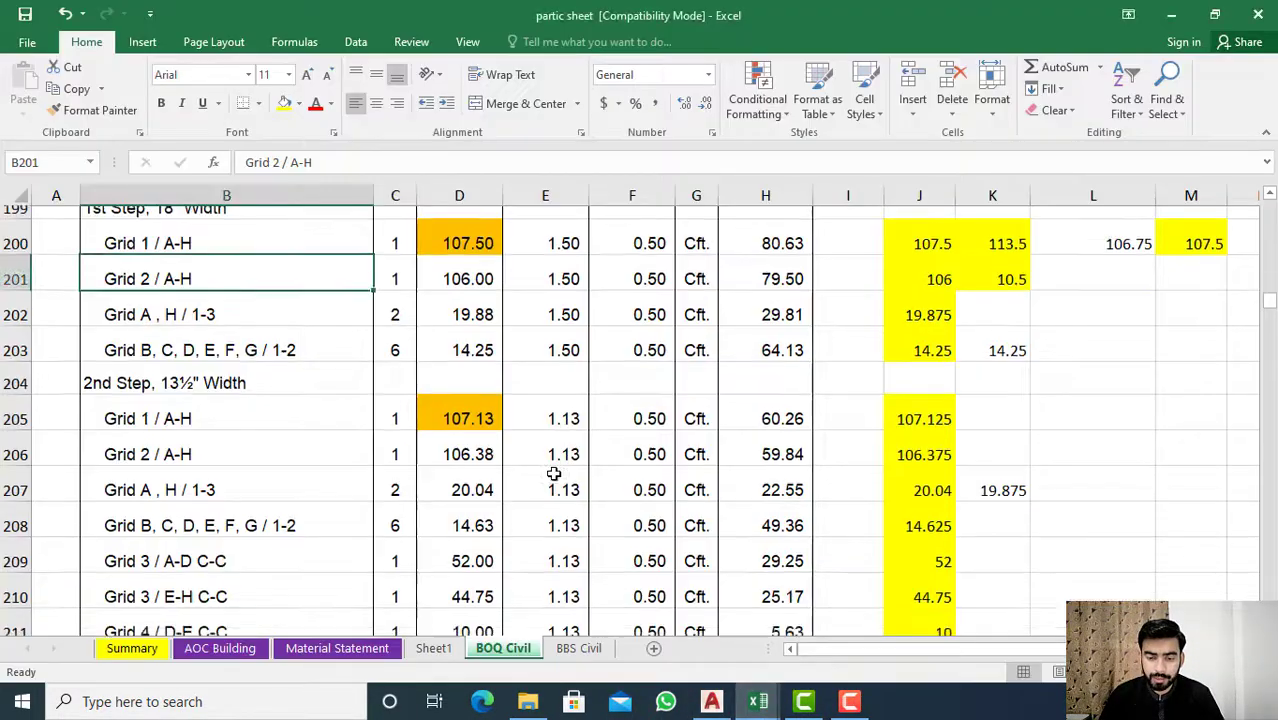
scroll(553, 483, "down", 2)
scroll(553, 483, "down", 1)
scroll(553, 483, "down", 2)
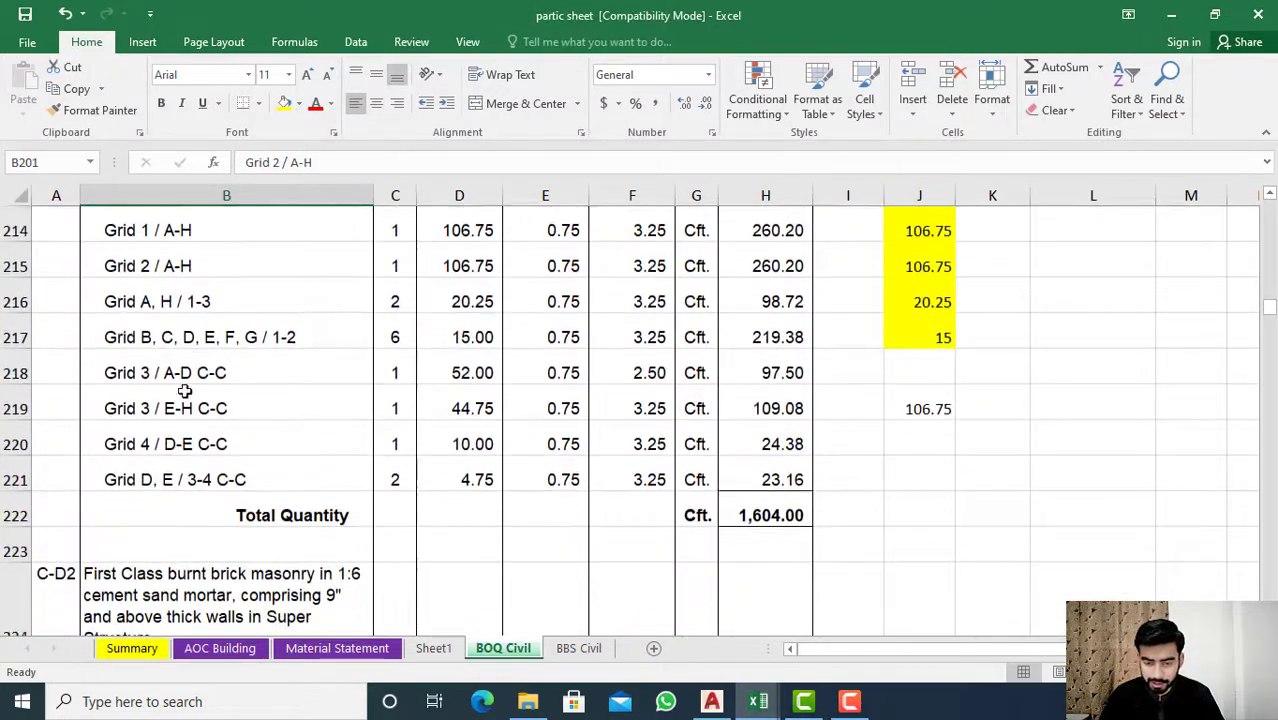
left_click(762, 515)
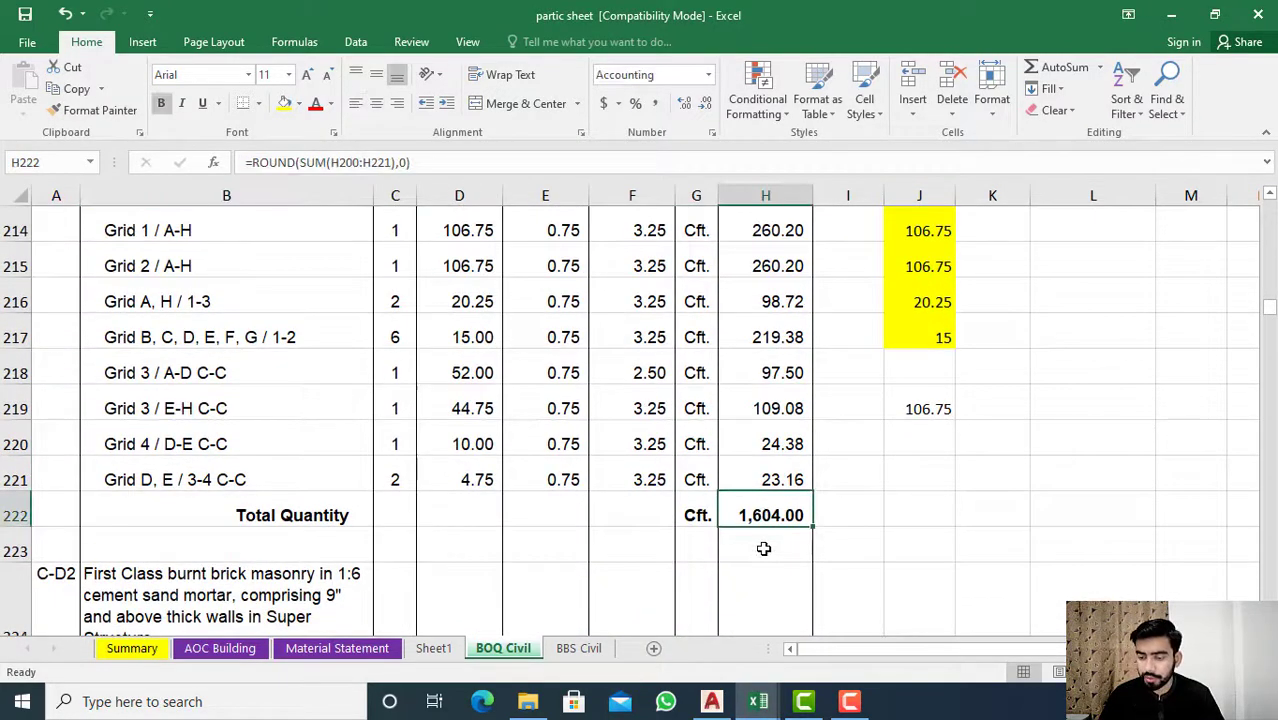
Step: Note the Cft. unit in G222, then return to the Civil Works Rates Analysis Format workbook
left_click(684, 516)
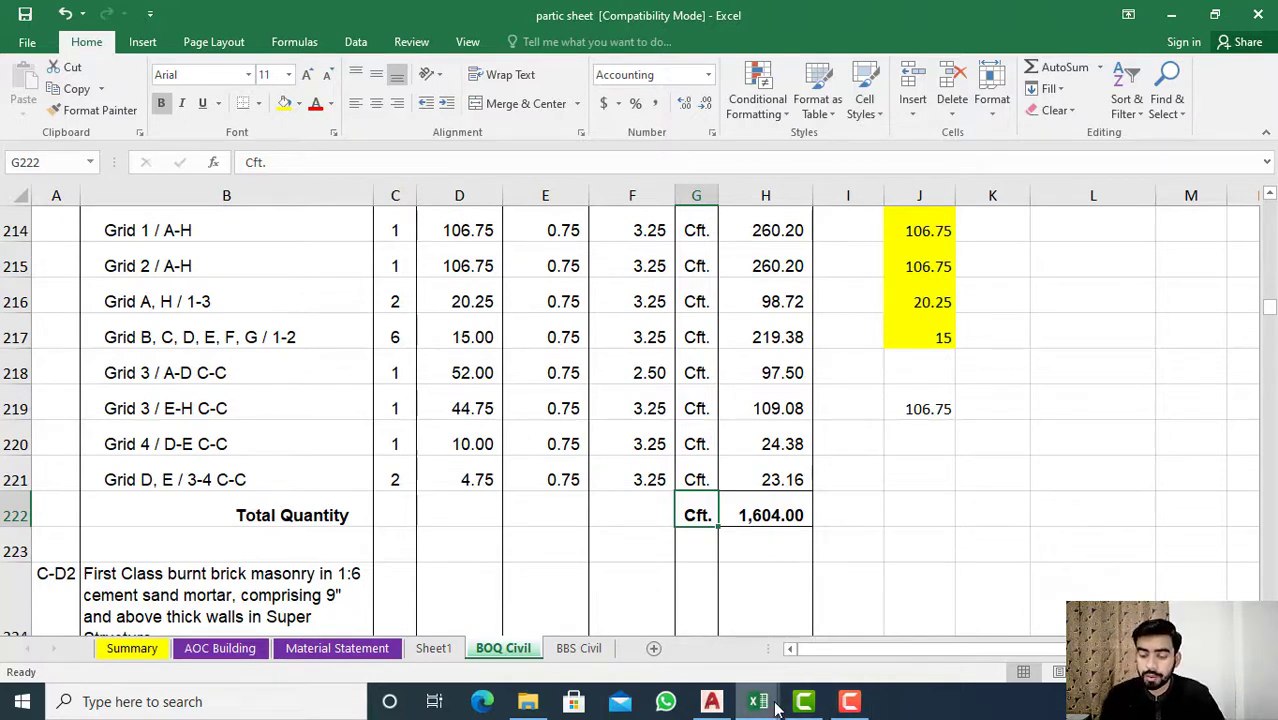
mouse_move(758, 700)
left_click(820, 678)
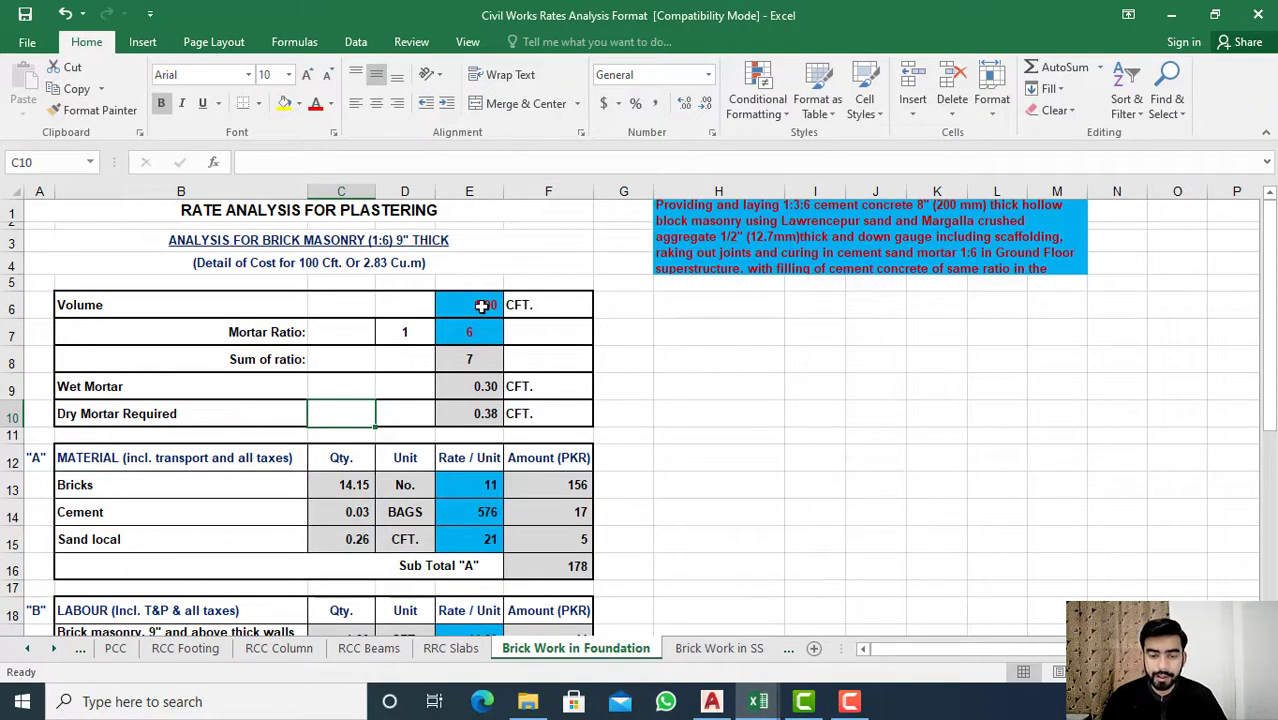
left_click(482, 306)
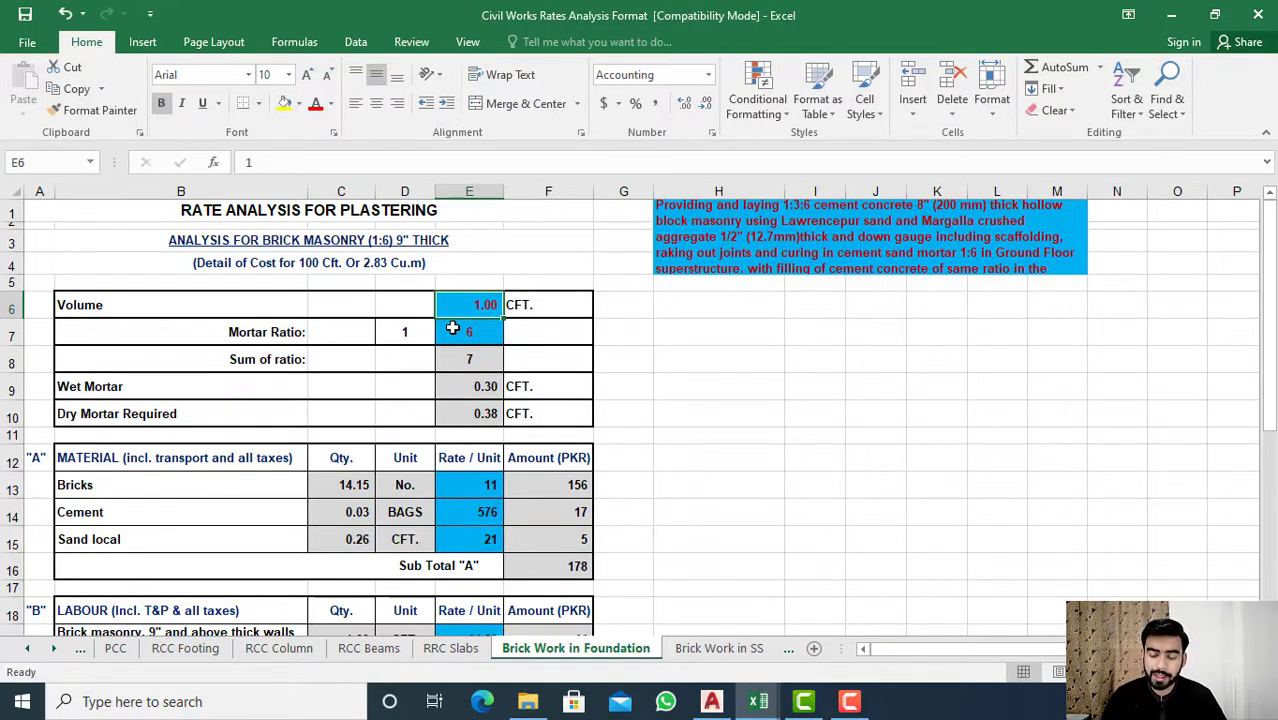
left_click(237, 331)
left_click(396, 332)
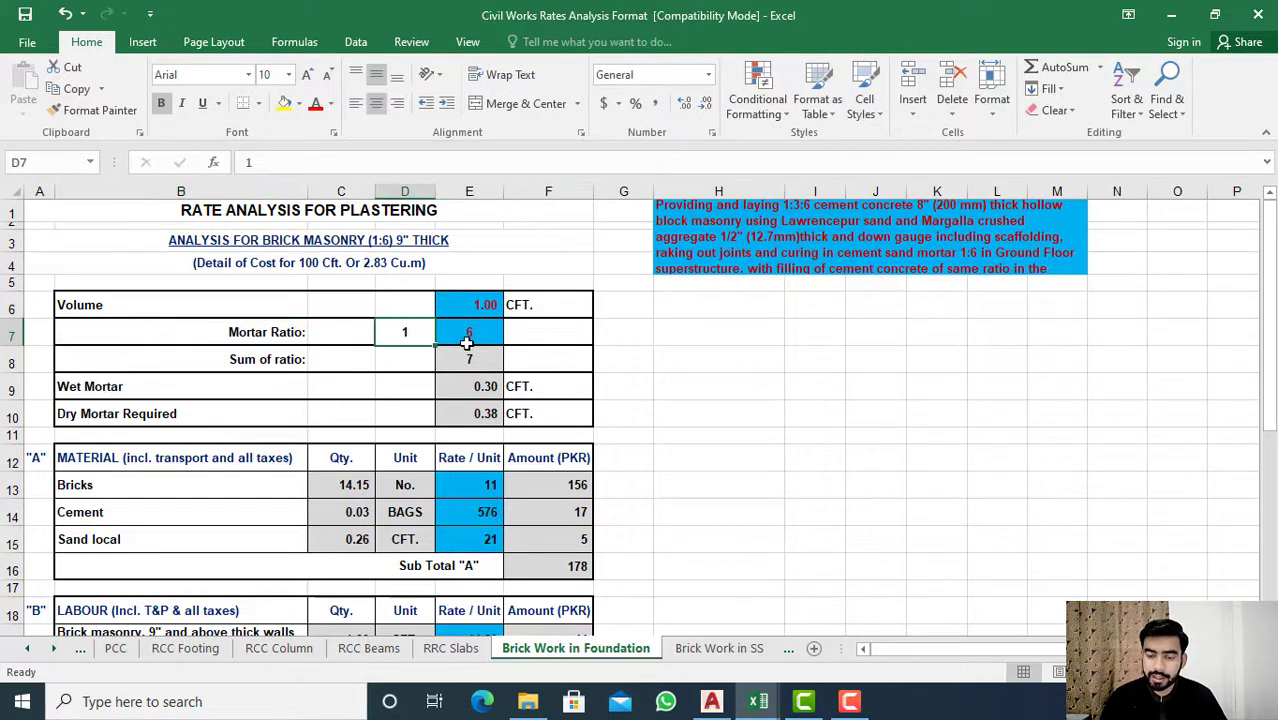
left_click(467, 342)
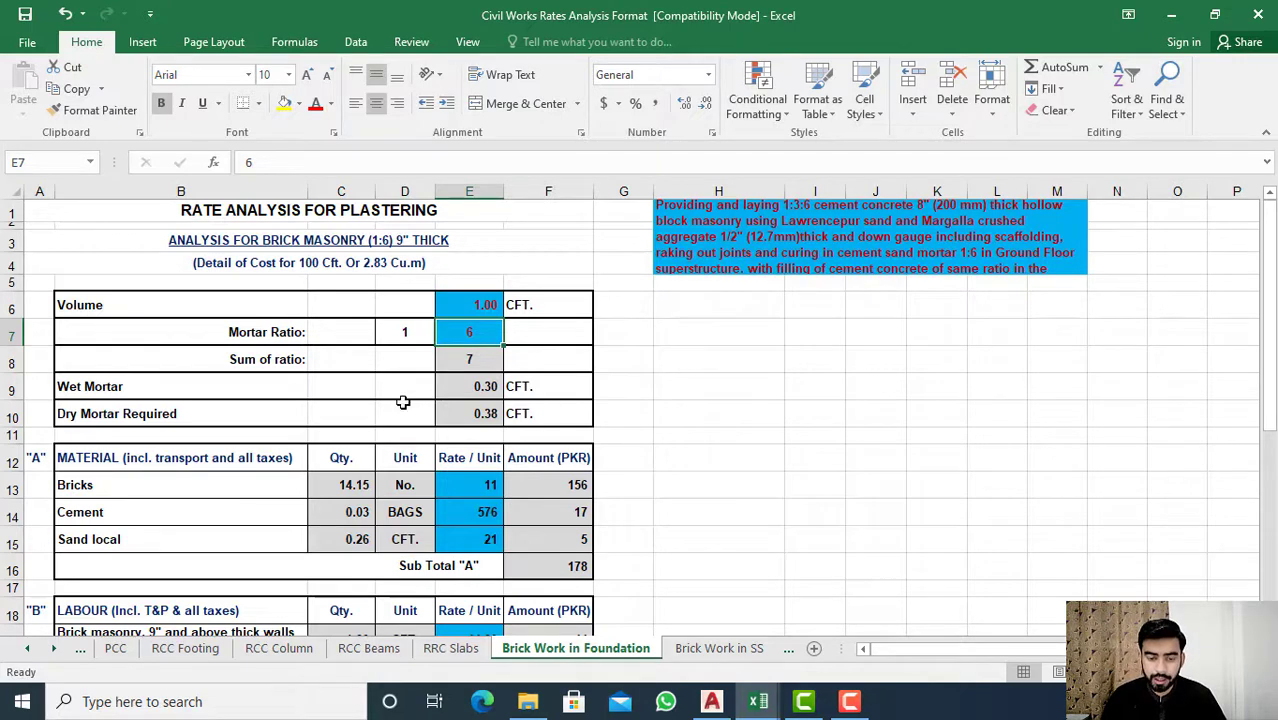
left_click(472, 360)
left_click(490, 387)
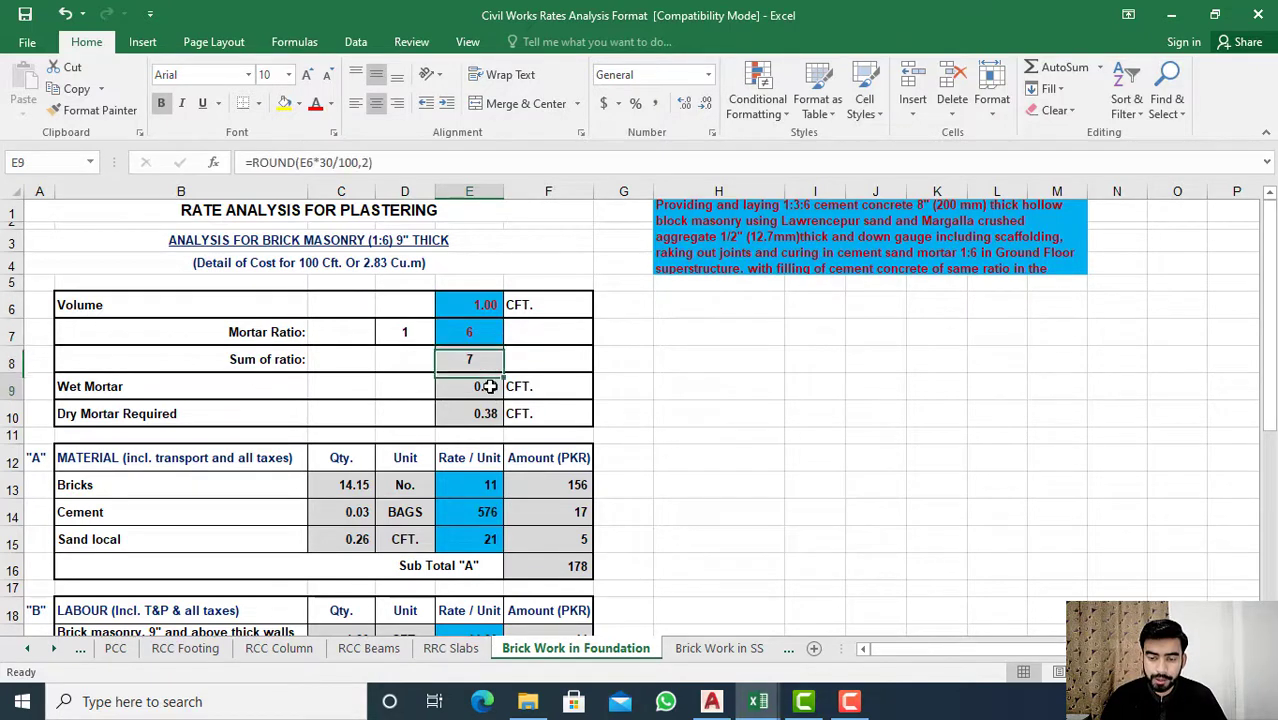
double_click(490, 387)
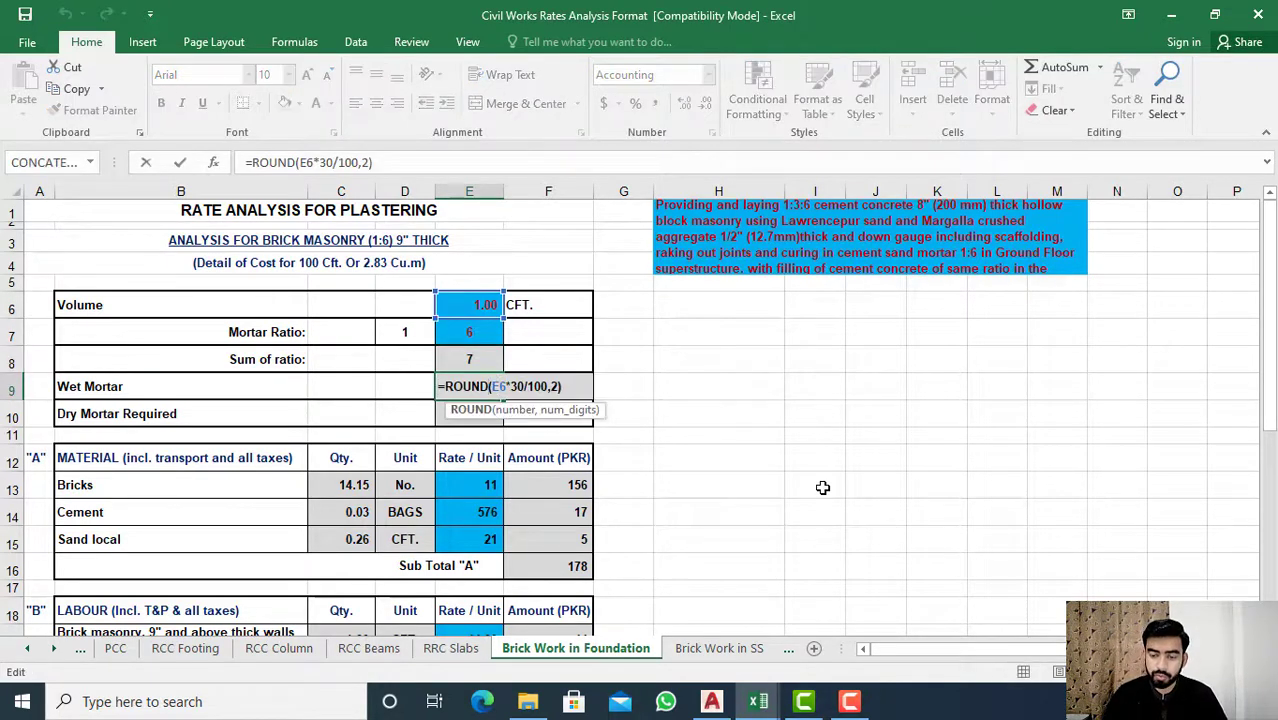
key("Return")
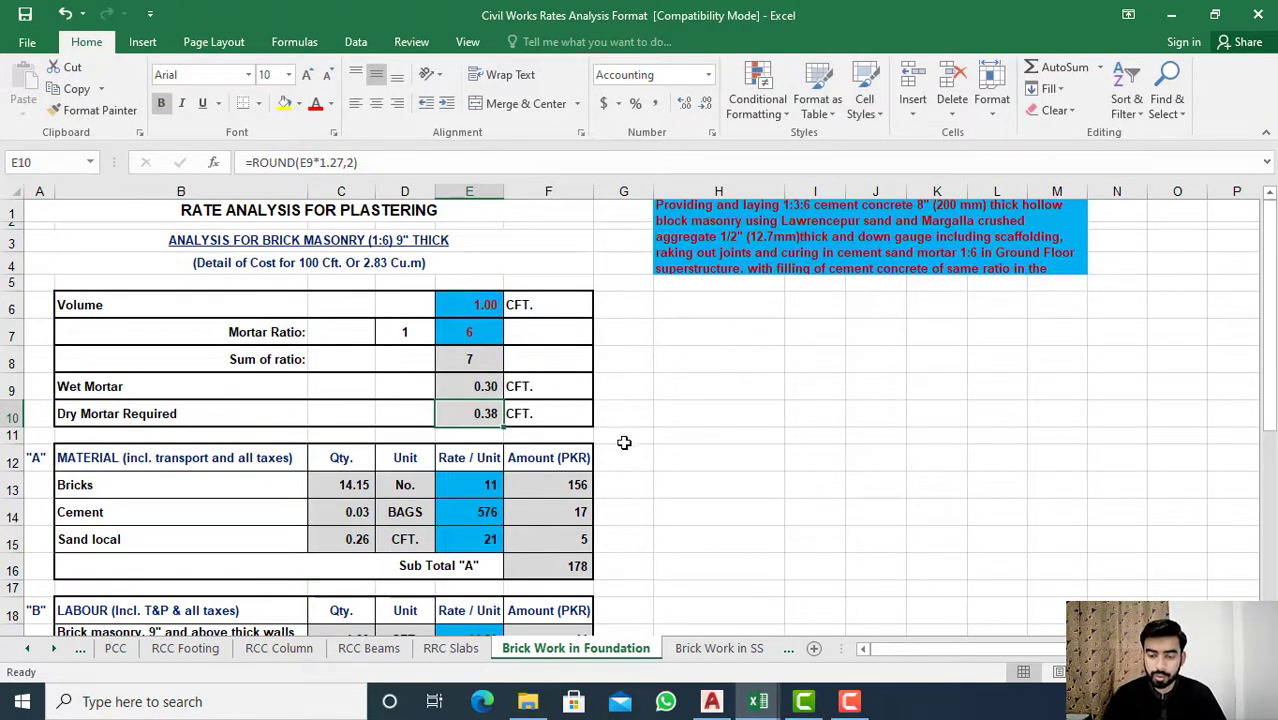
double_click(444, 386)
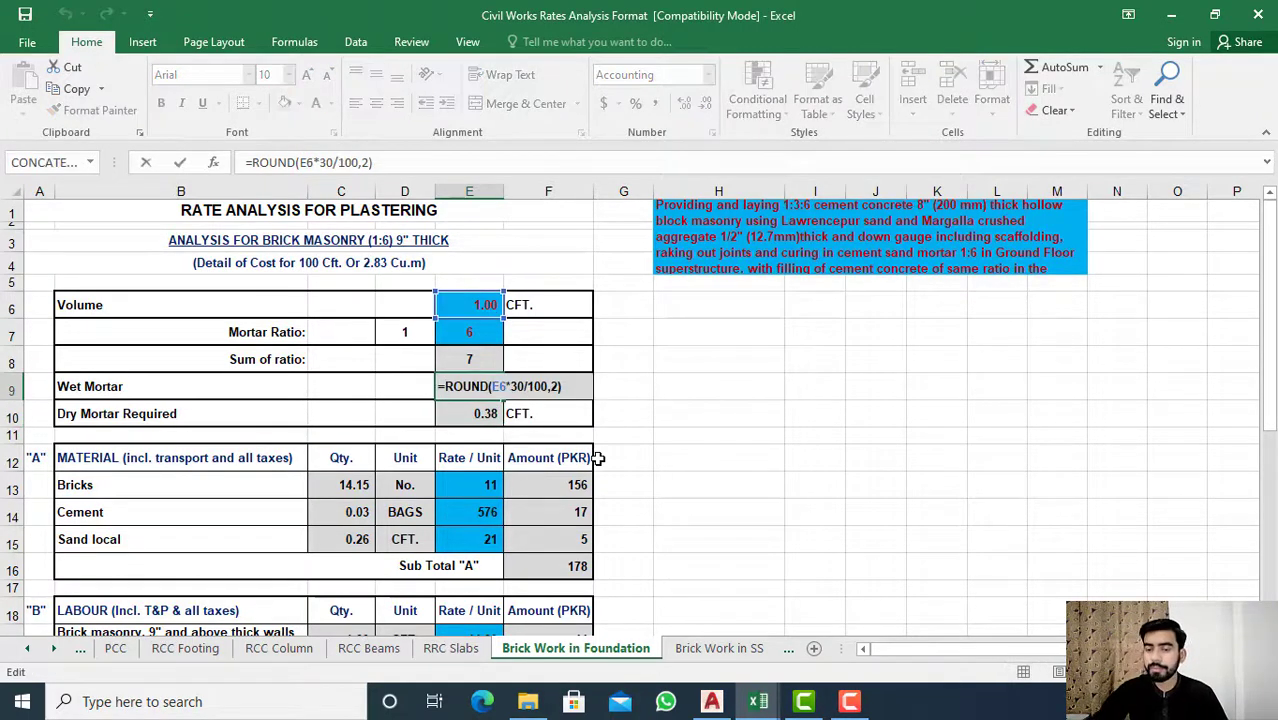
key("Return")
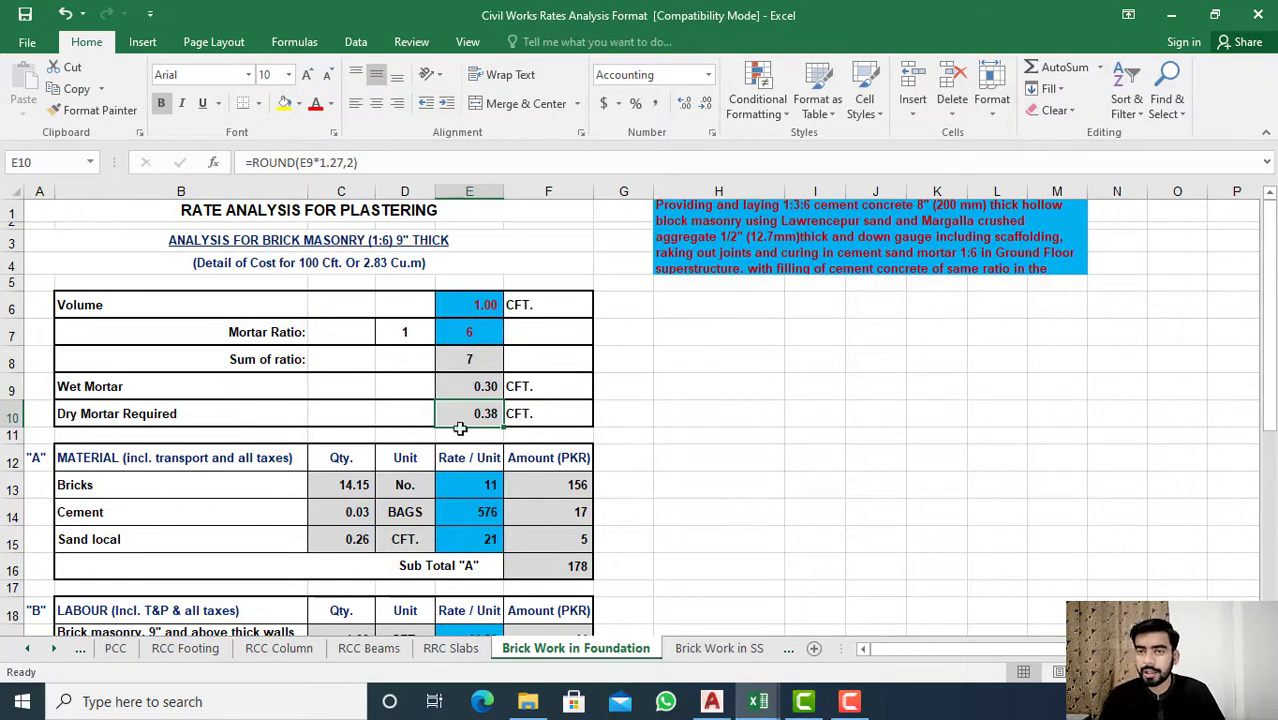
left_click(281, 386)
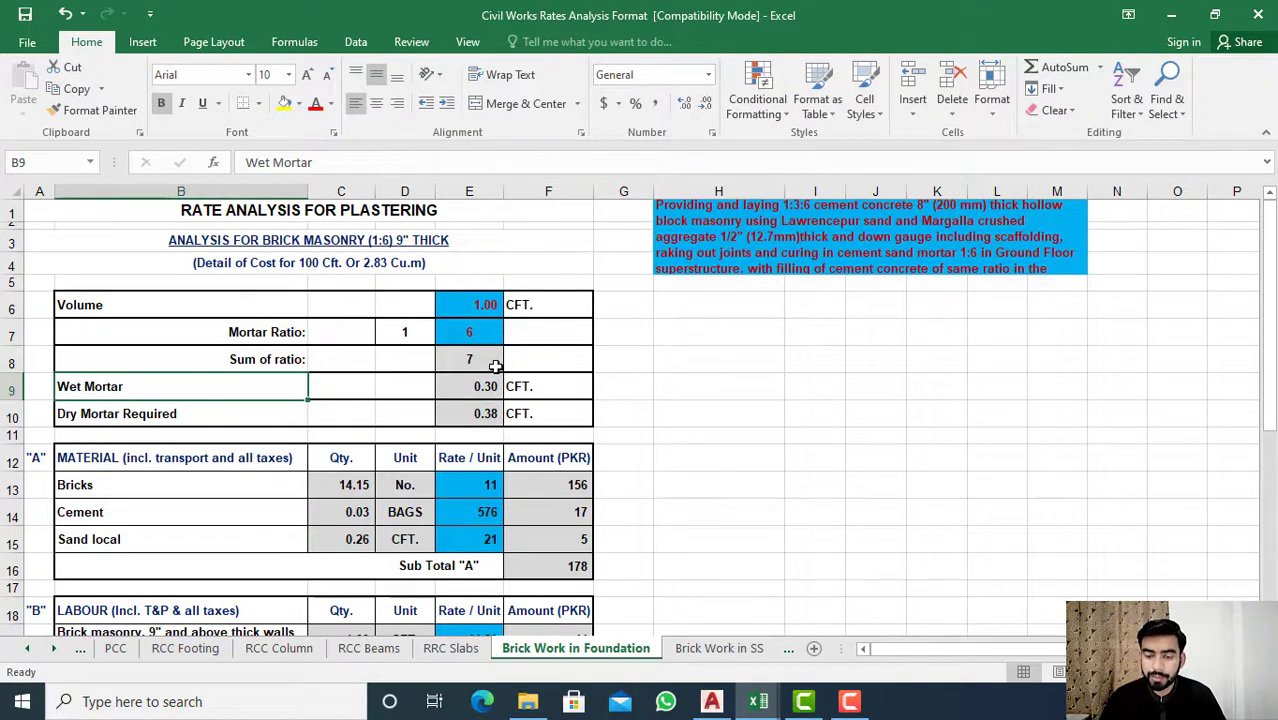
left_click(464, 311)
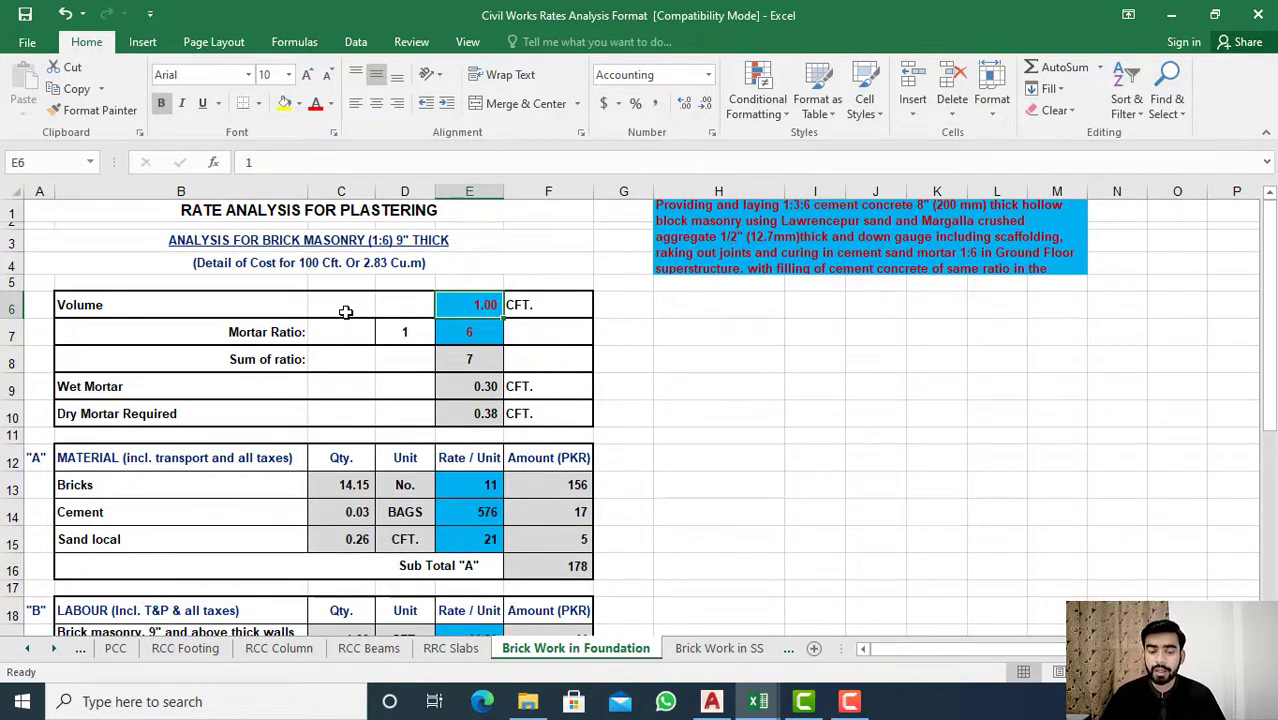
left_click(282, 513)
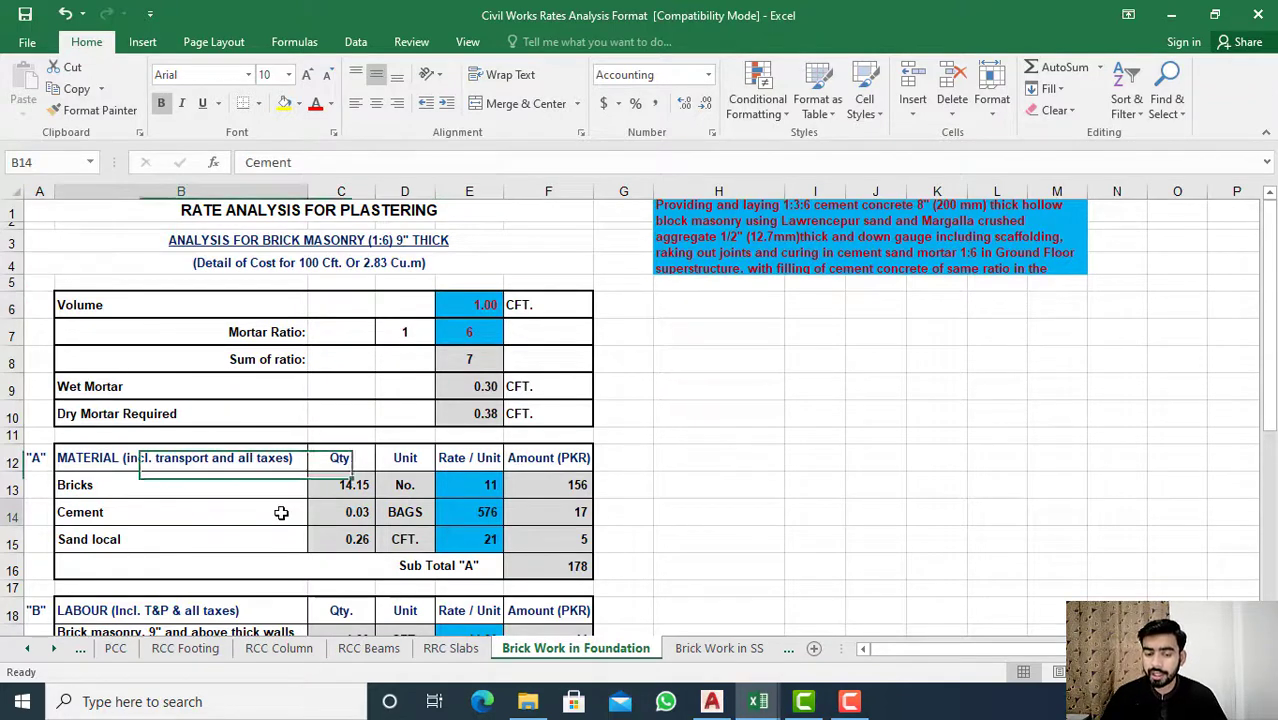
left_click(317, 539)
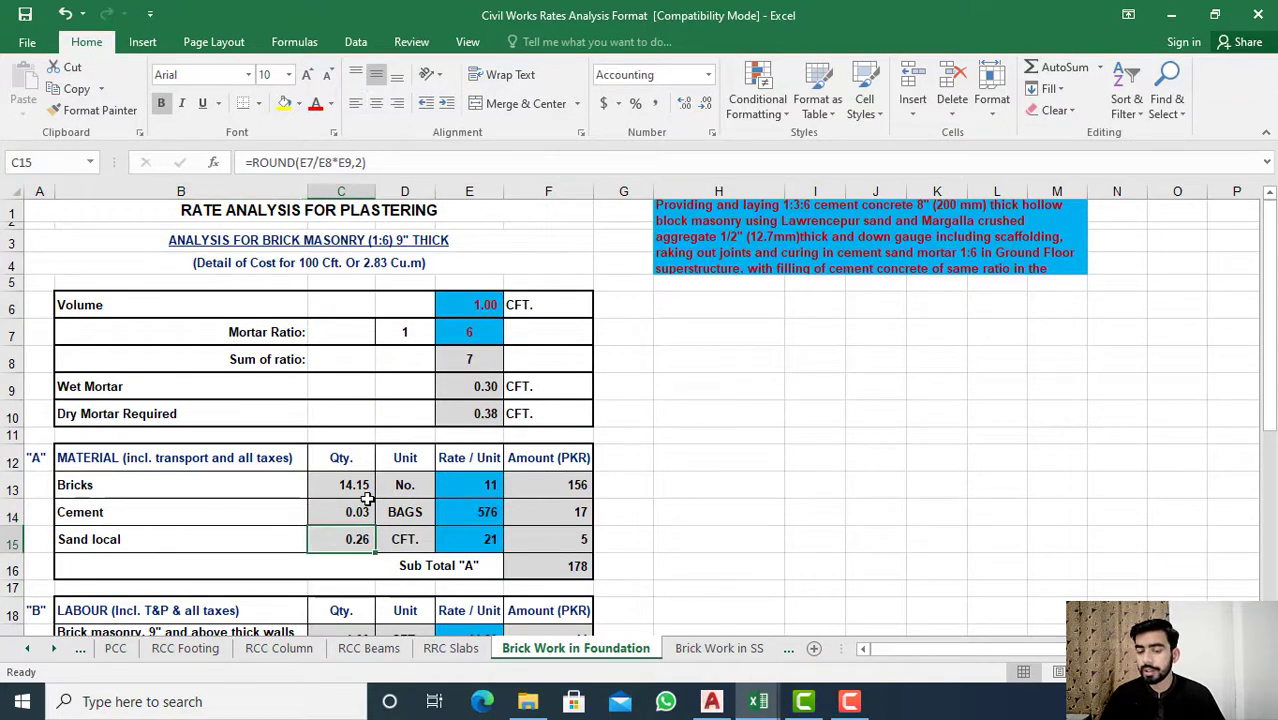
left_click(485, 303)
left_click(333, 480)
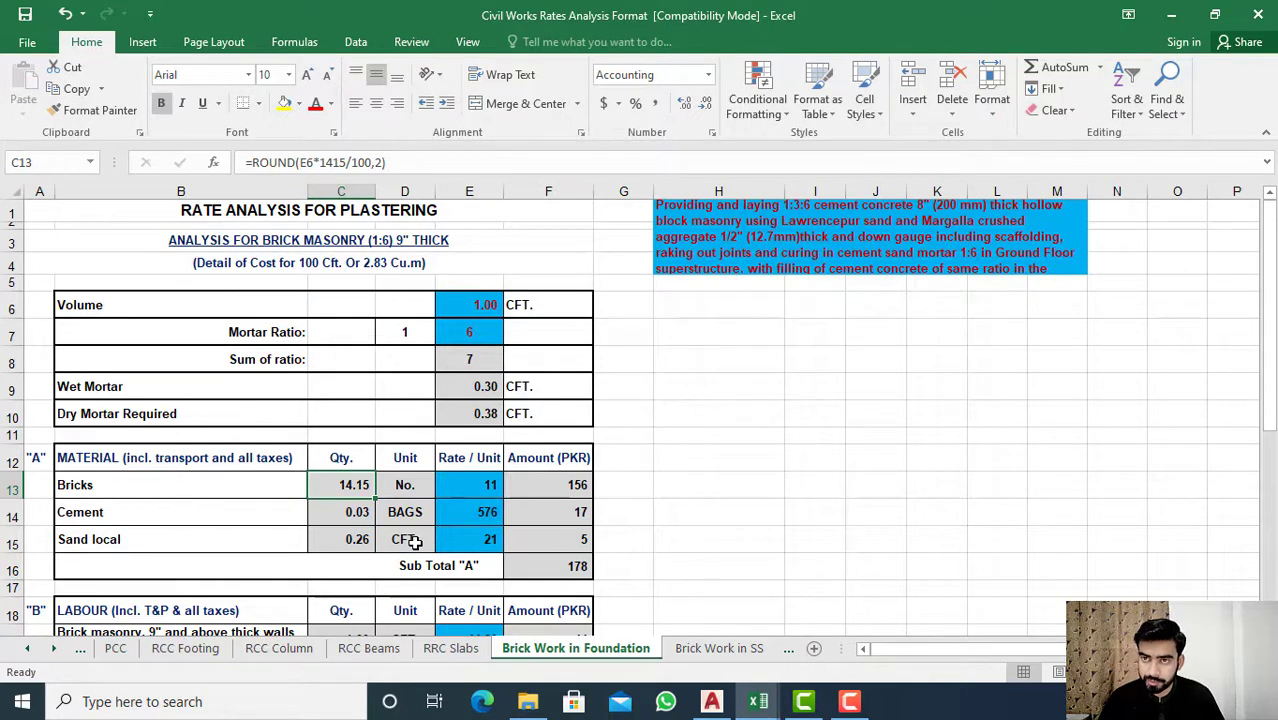
left_click(344, 507)
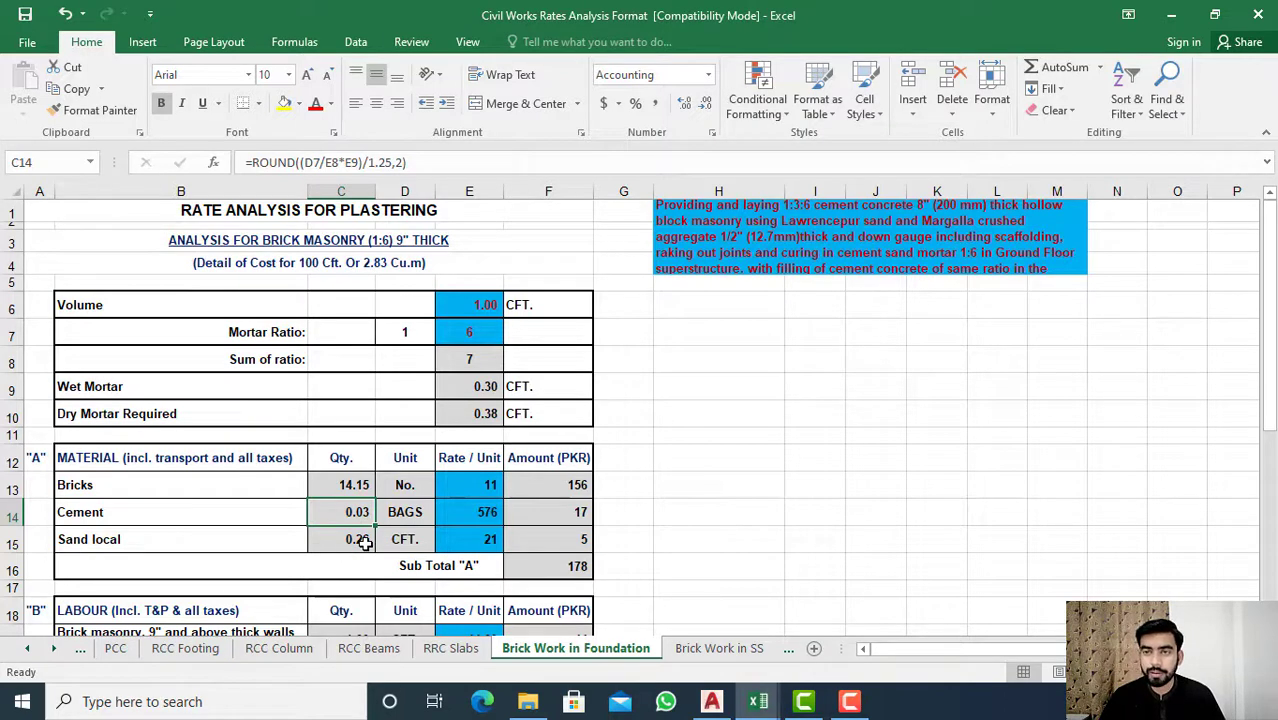
left_click(362, 540)
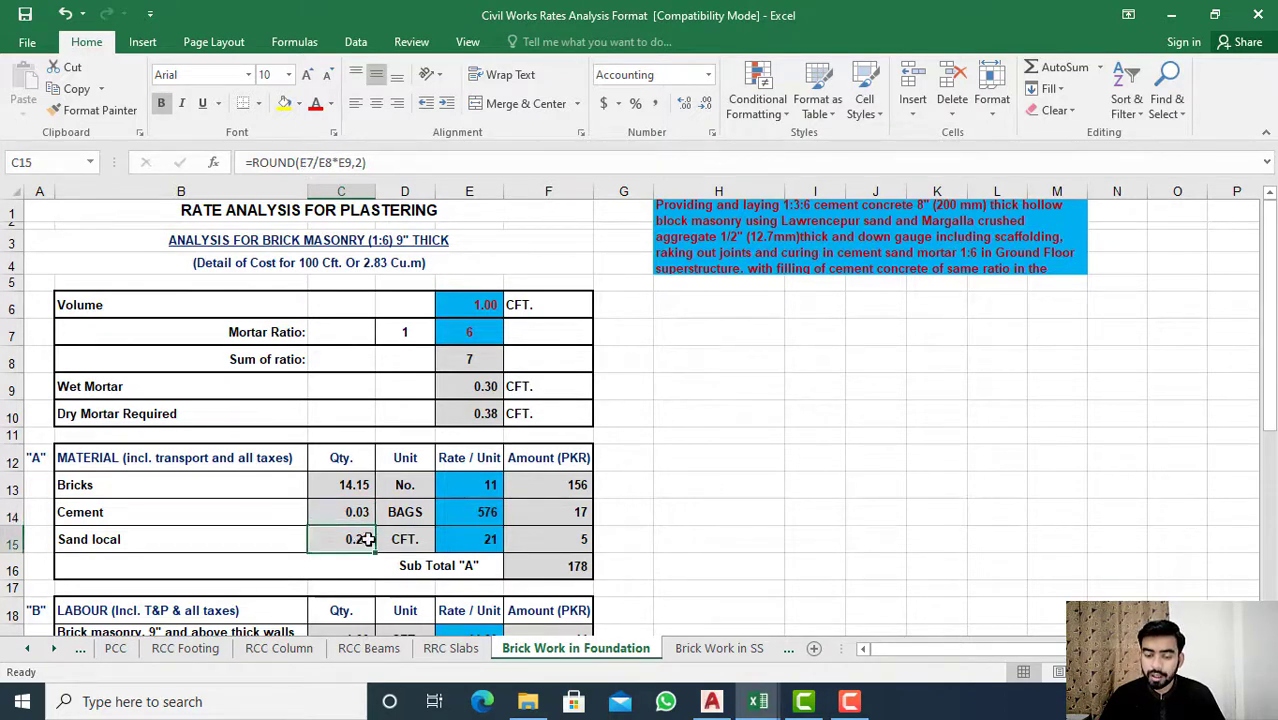
left_click(408, 514)
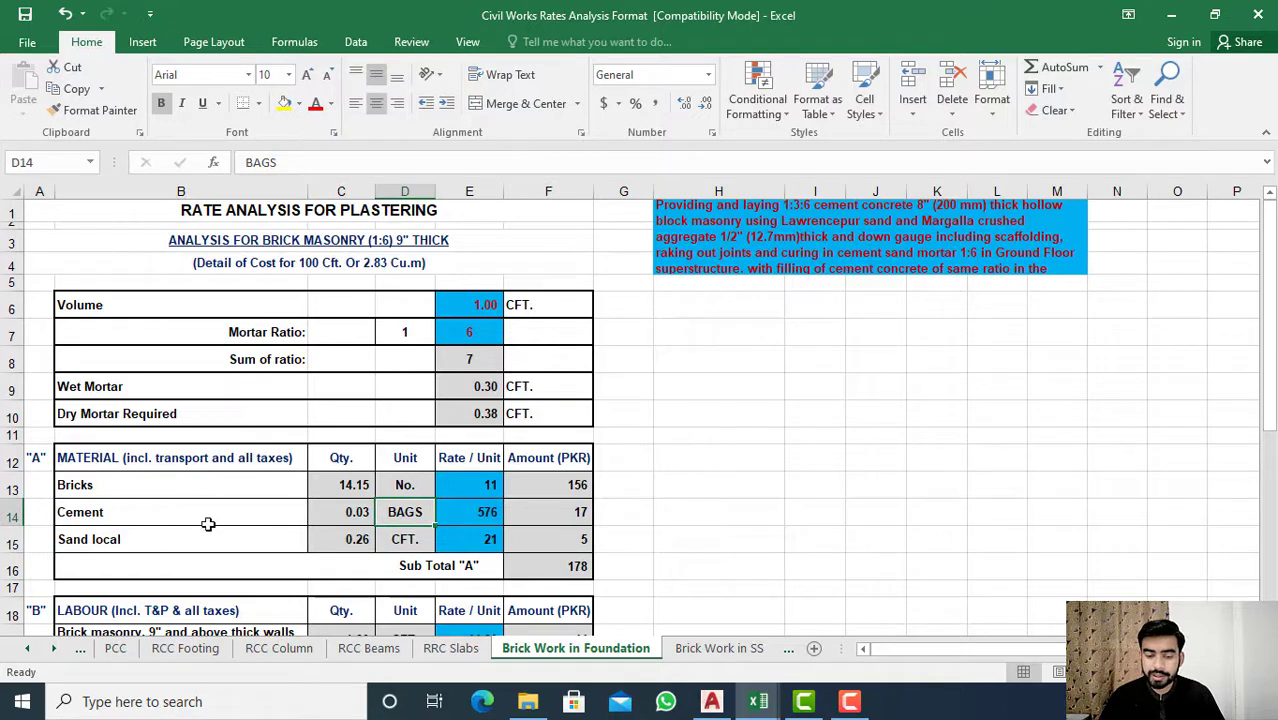
left_click(345, 537)
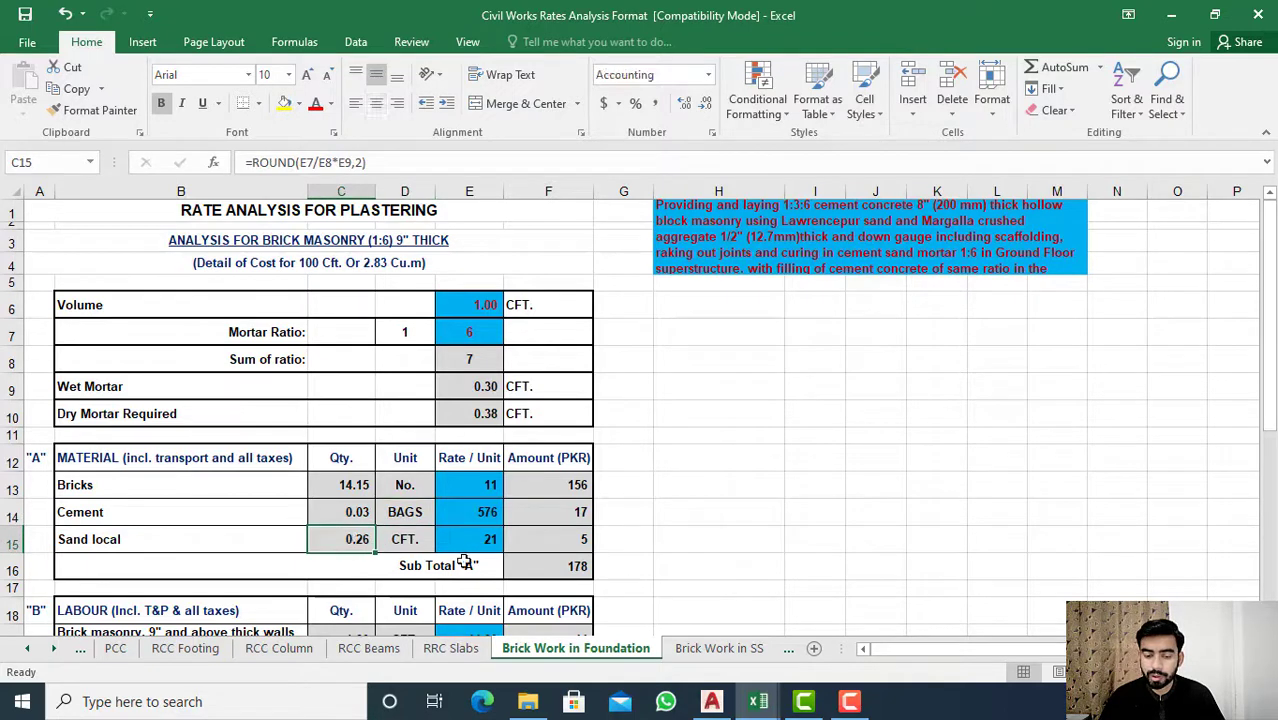
left_click(408, 538)
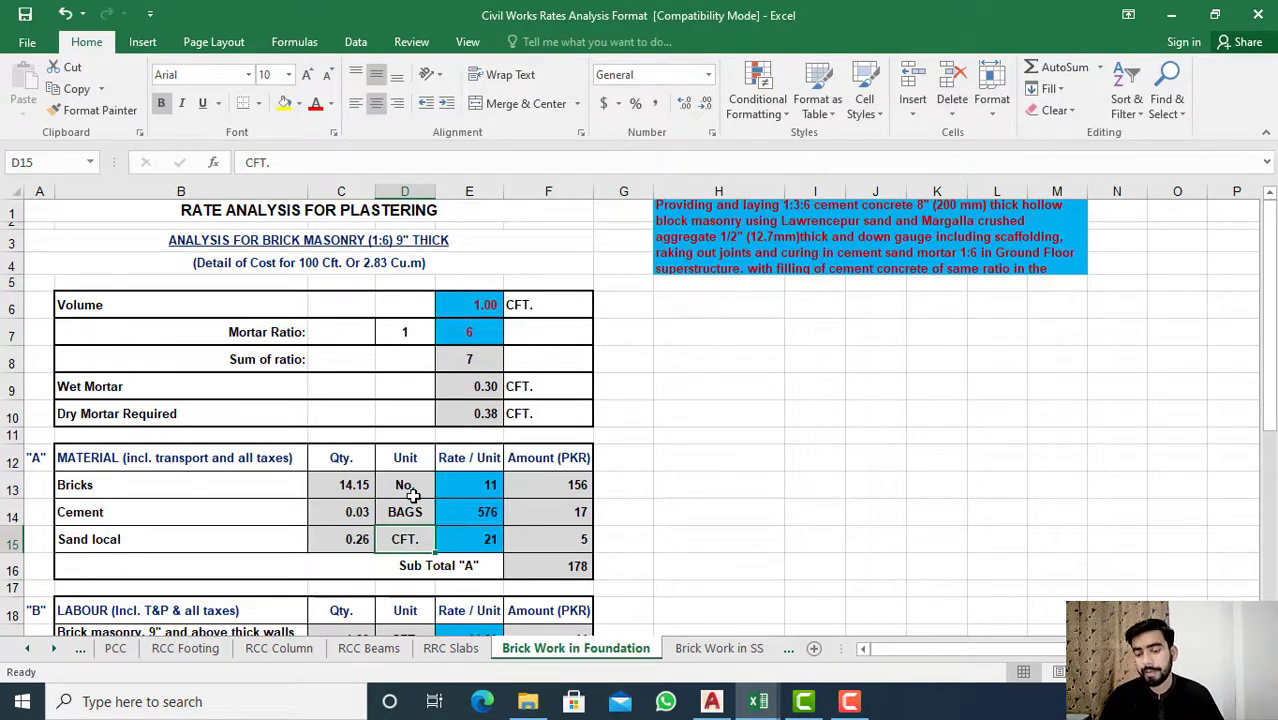
left_click(349, 516)
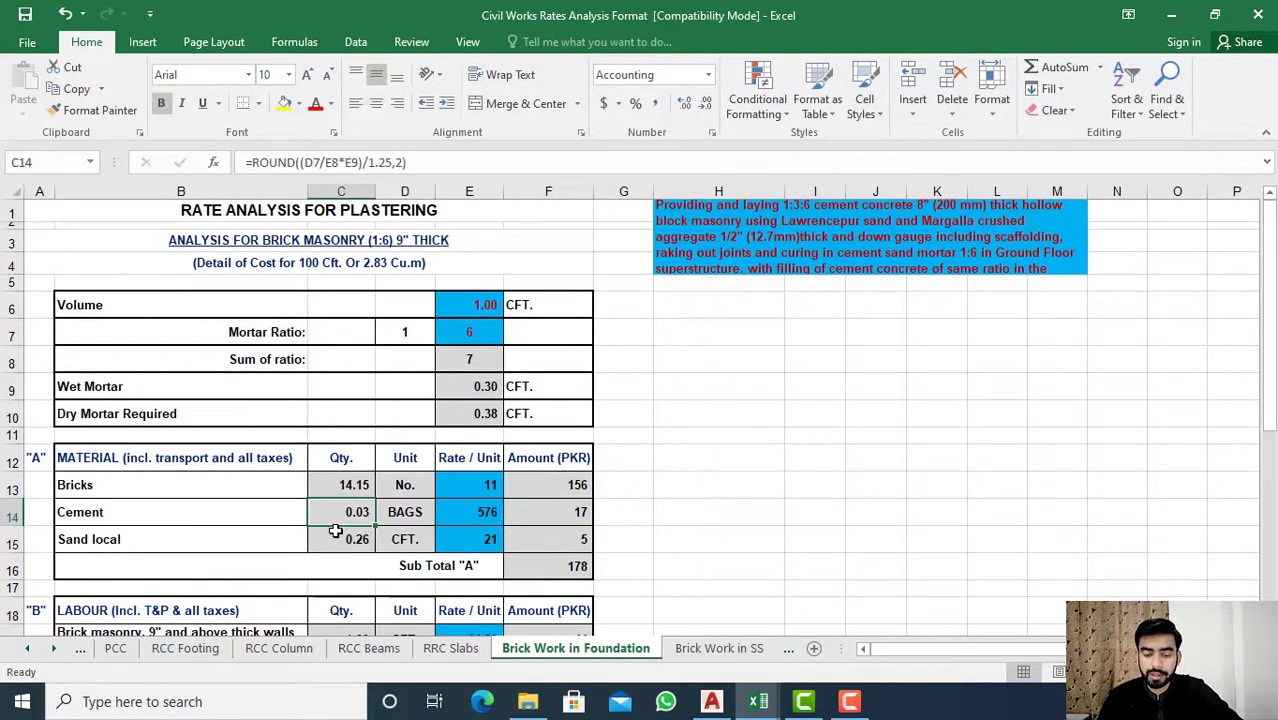
left_click(341, 543)
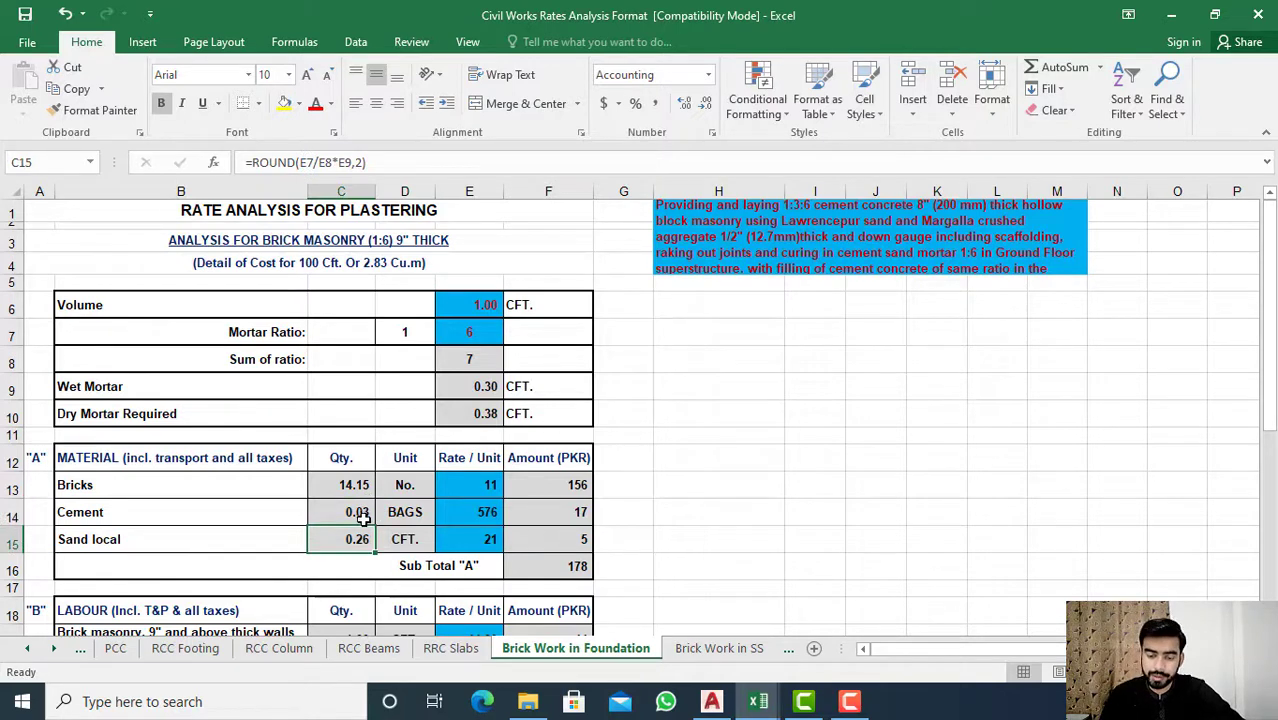
left_click(486, 486)
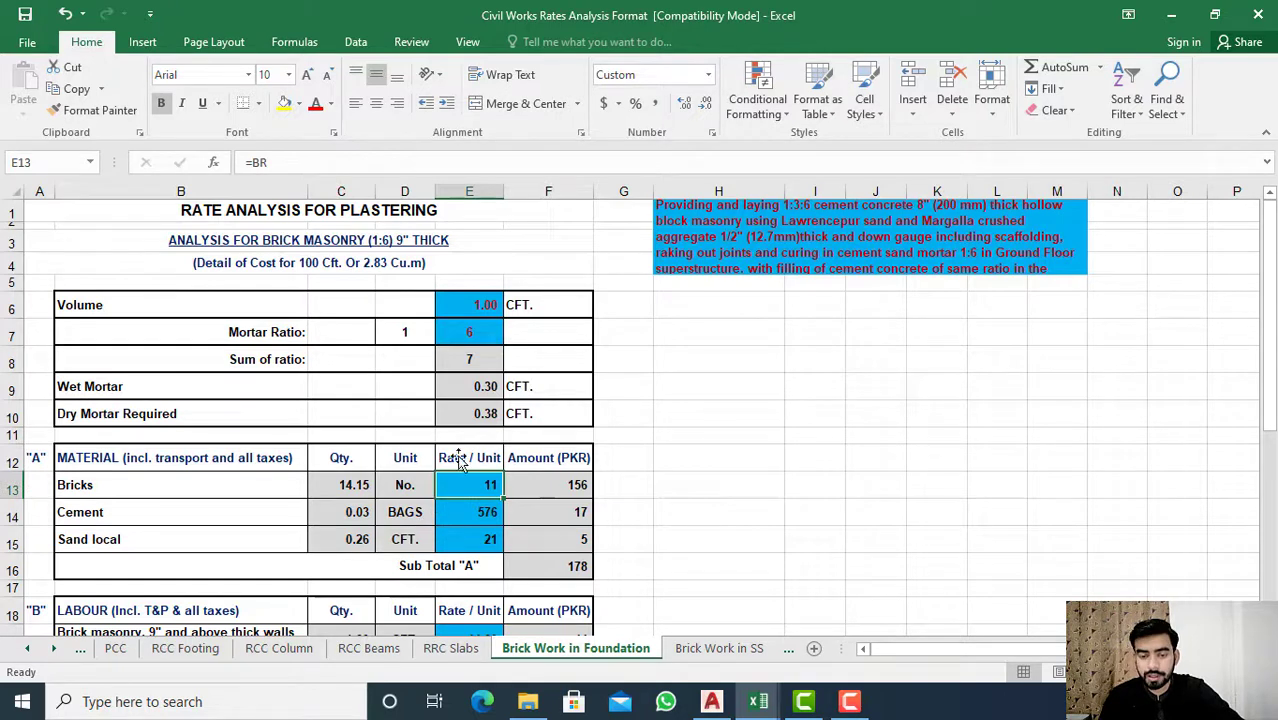
double_click(472, 482)
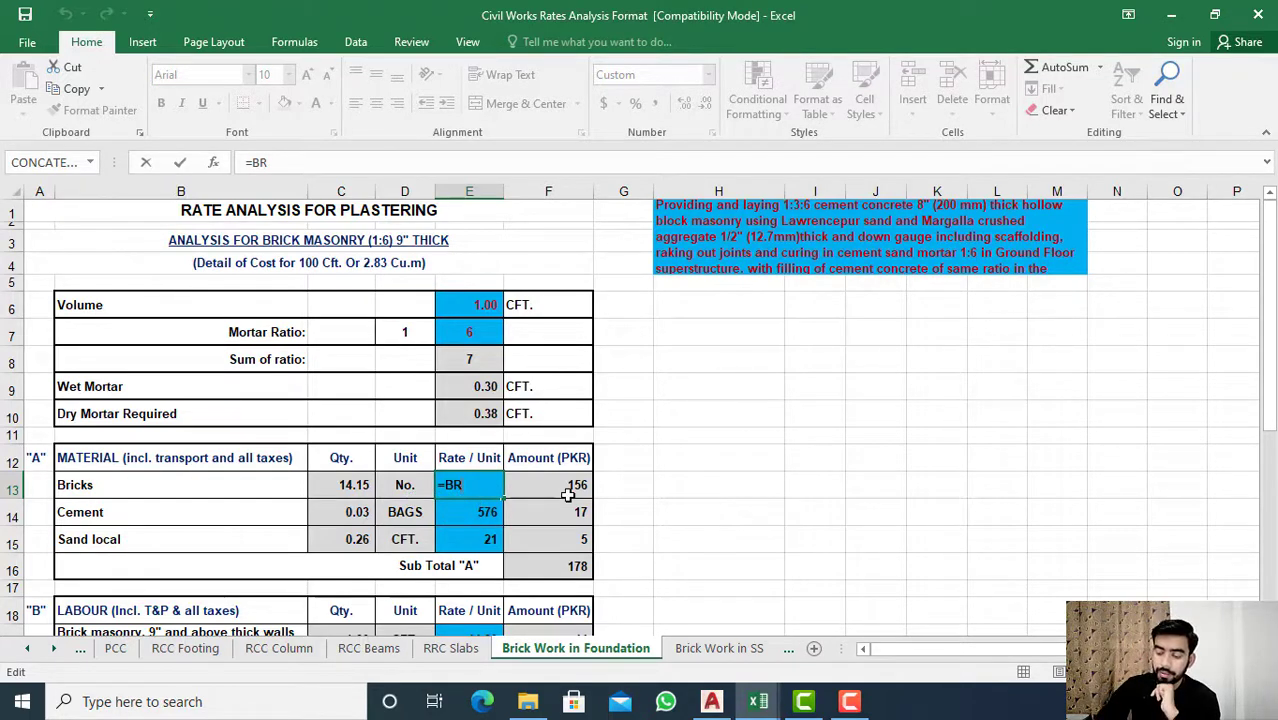
key("Return")
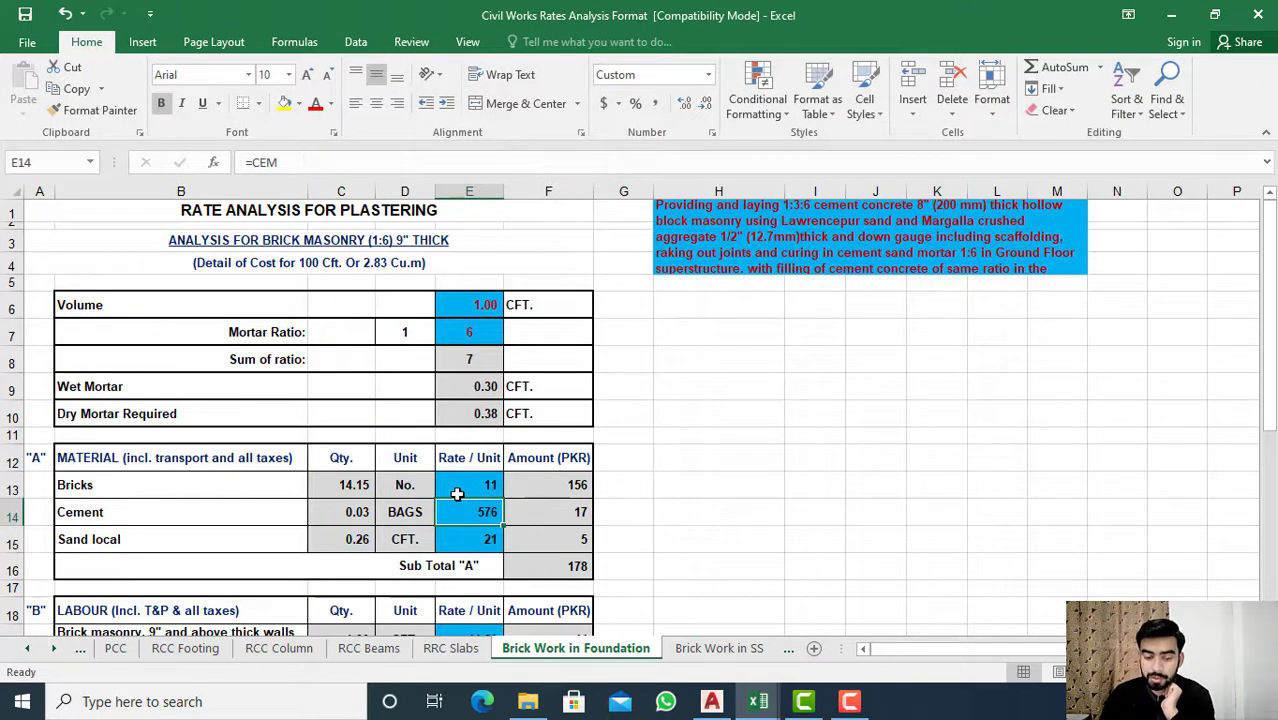
key("Up")
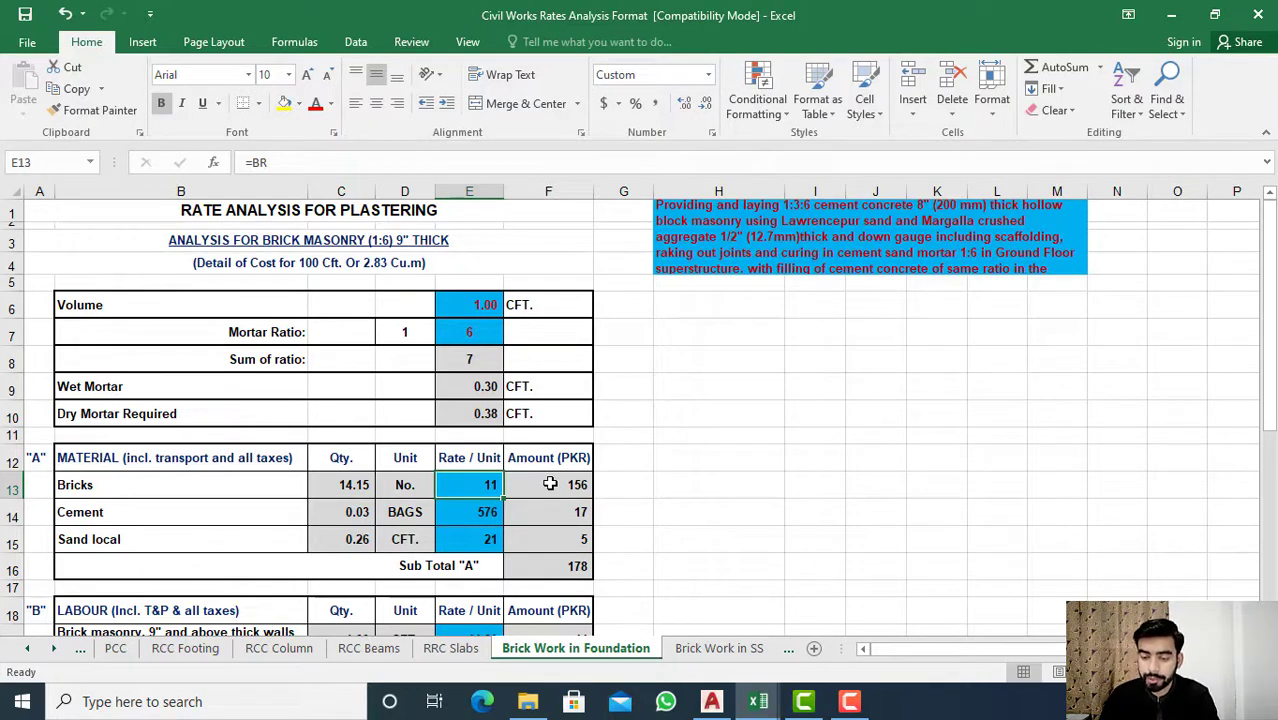
Step: Check the bricks, cement and sand amount formulas in F13:F15 against the E6 volume
left_click(548, 484)
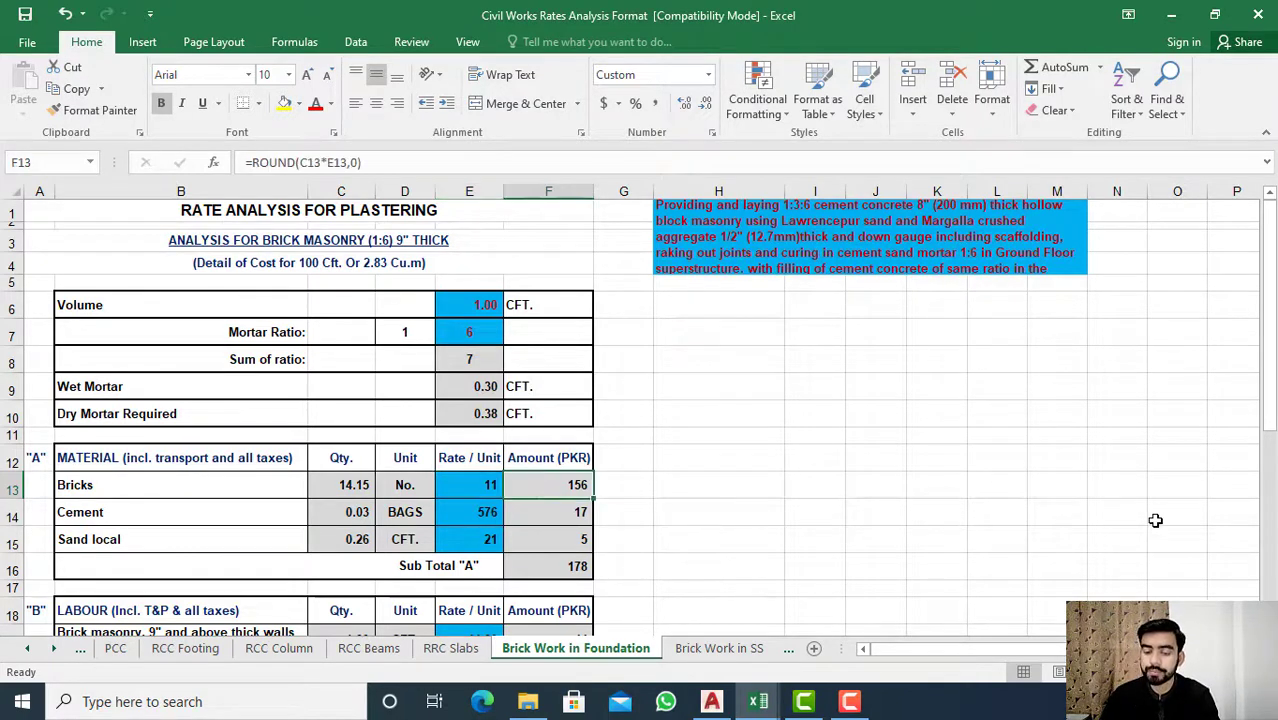
left_click(470, 301)
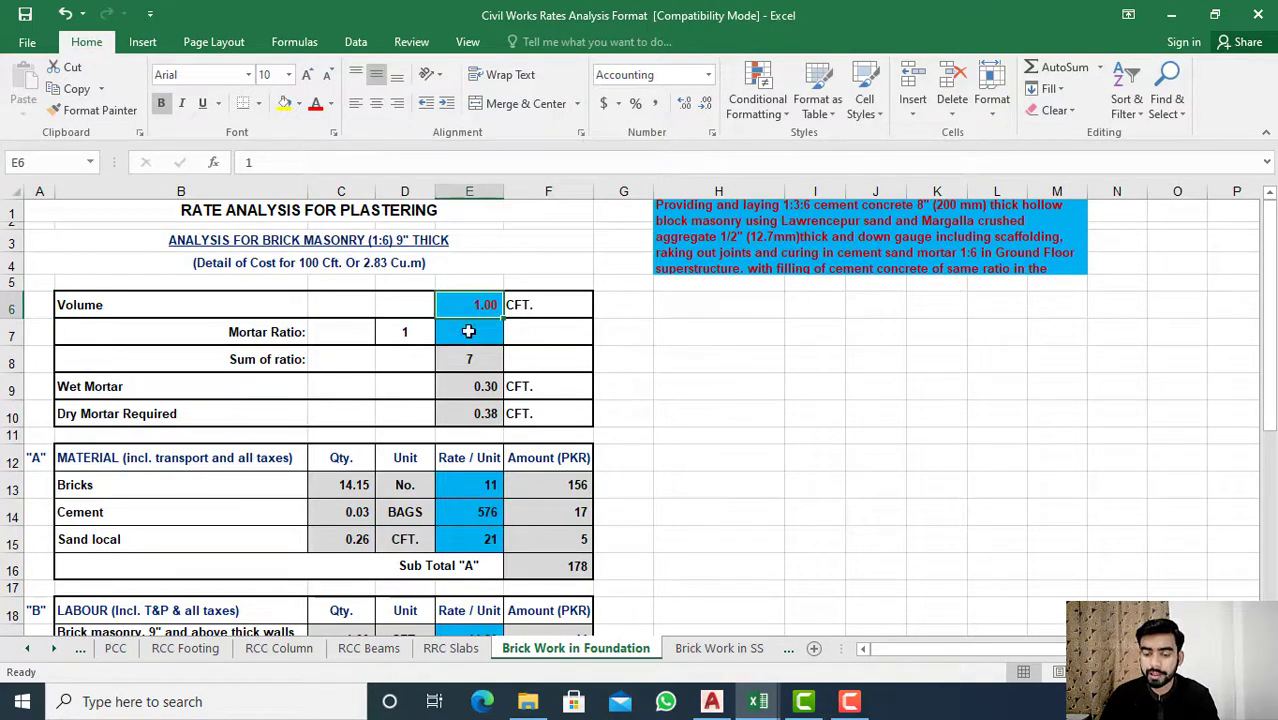
left_click(540, 513)
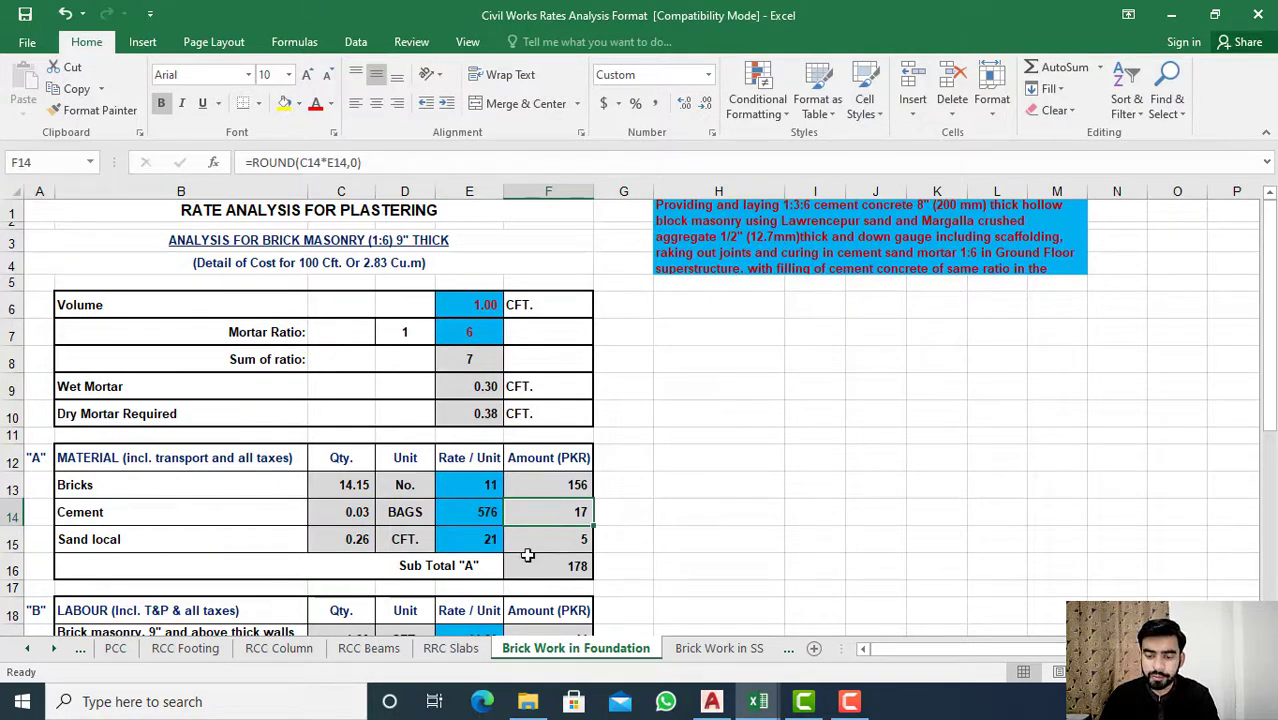
left_click(541, 540)
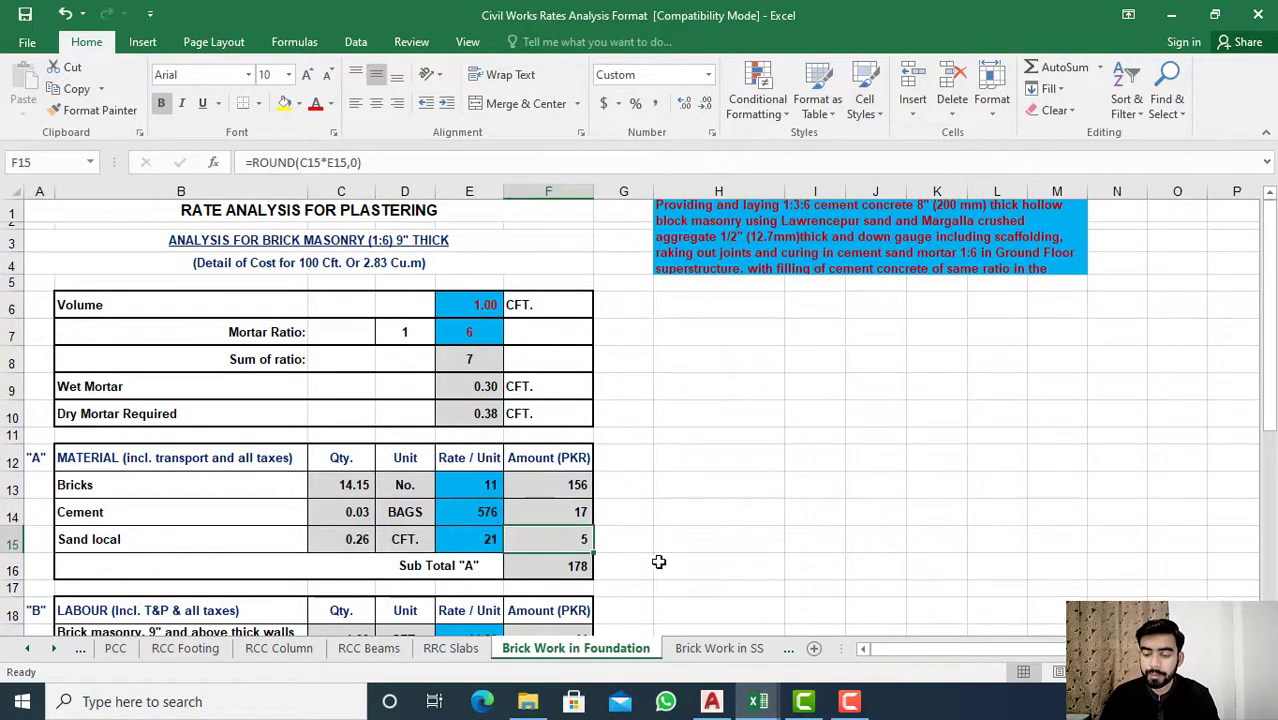
scroll(660, 562, "down", 1)
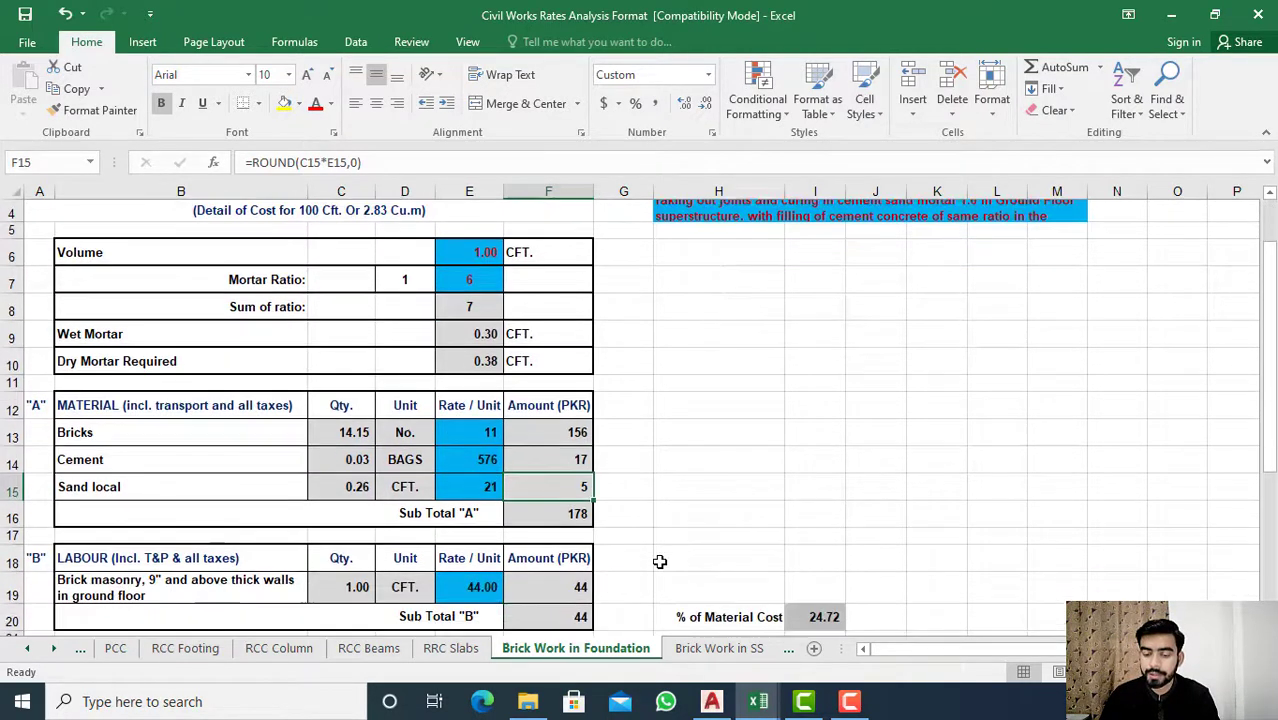
Step: Total F13:F15 with AutoSum into Sub Total "A" in F16, giving 178
left_click(565, 514)
key("alt+equal")
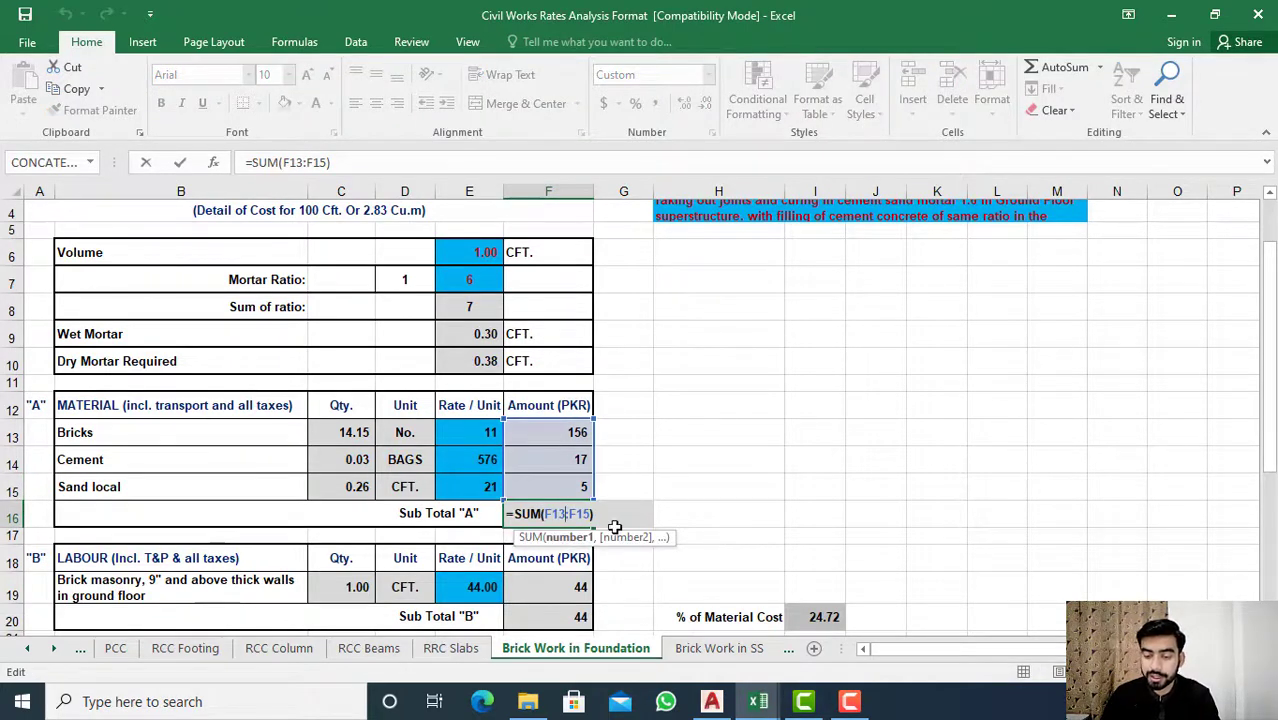
key("Return")
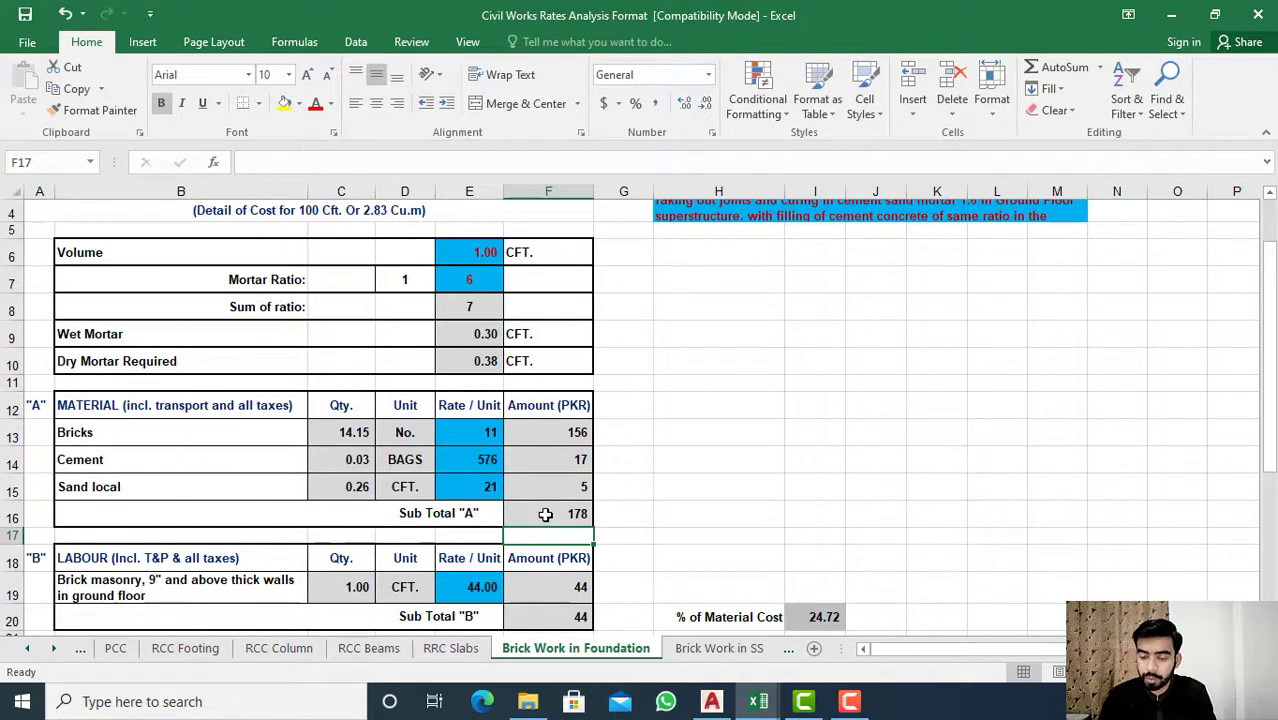
left_click(488, 442)
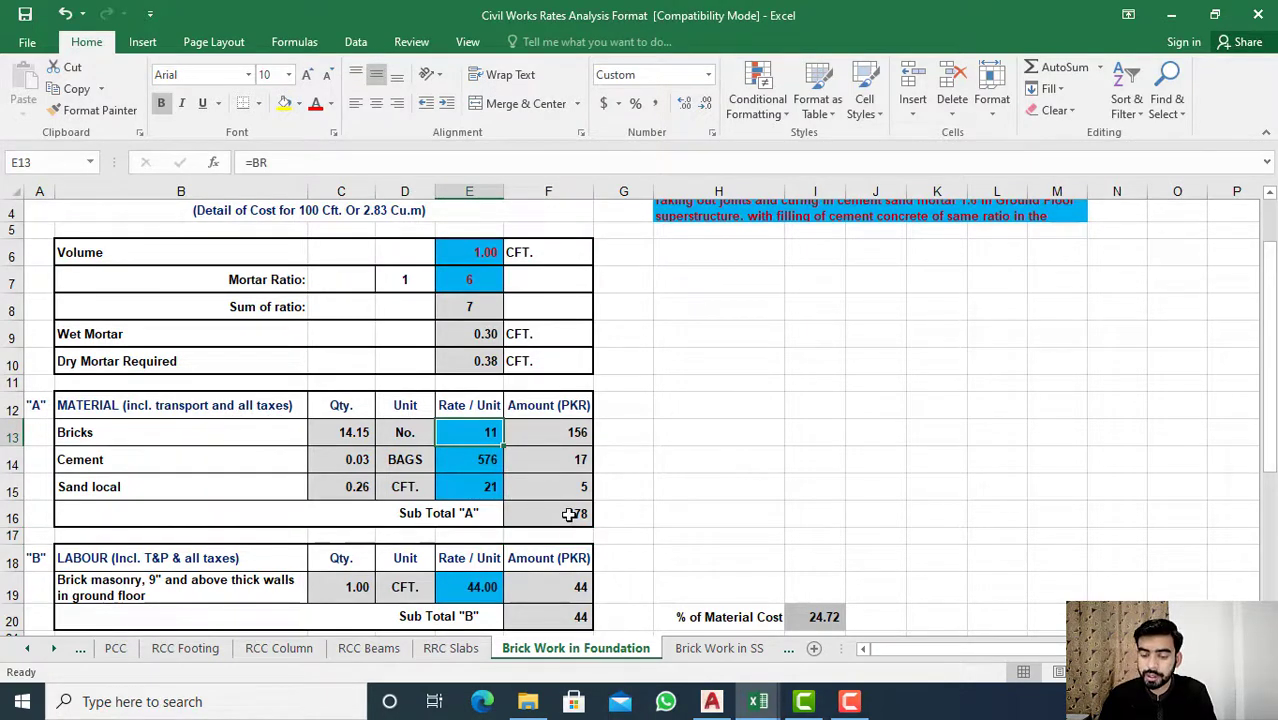
left_click(569, 512)
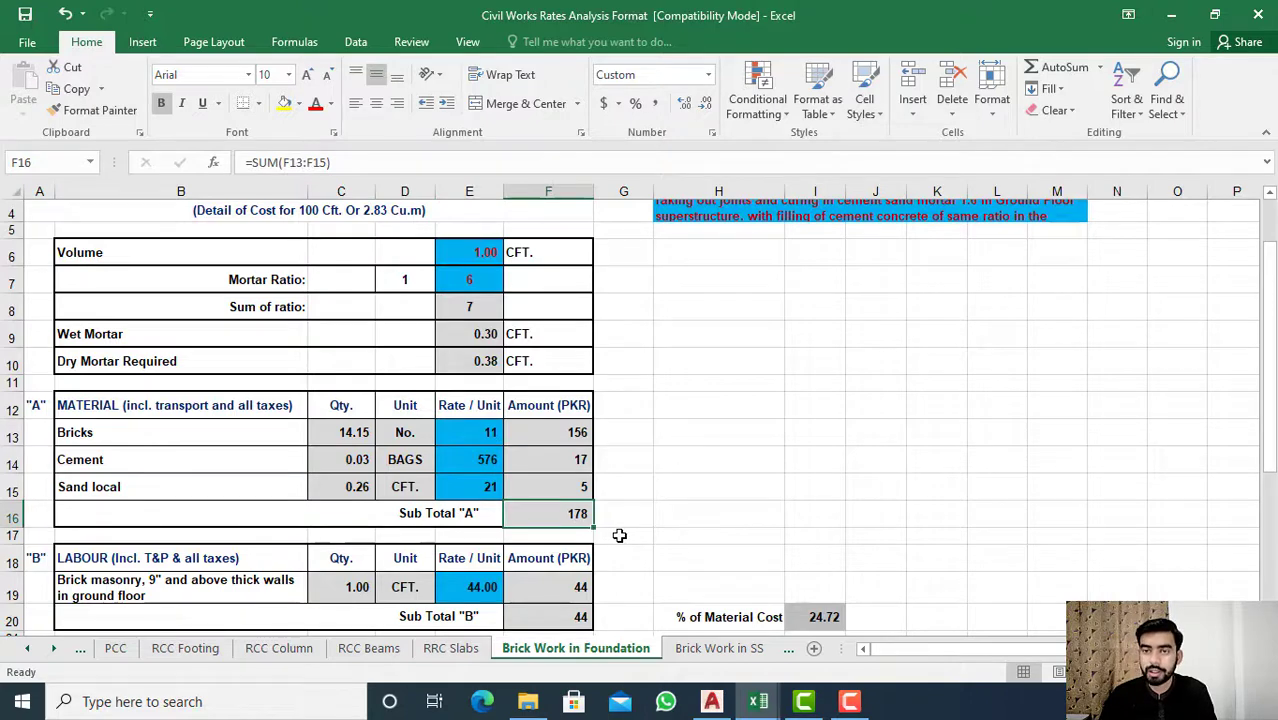
scroll(619, 536, "down", 1)
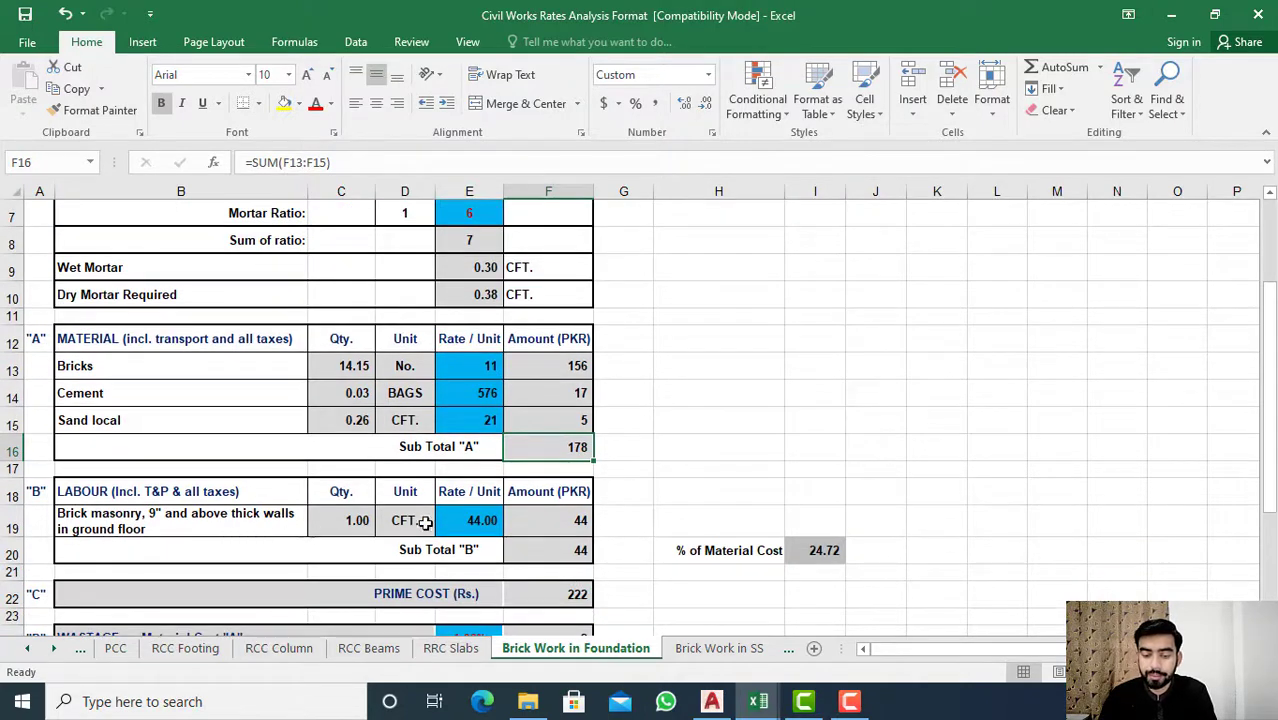
Step: Check that the 44.00 labour rate in E19 comes from the =BR.230.GF named reference
left_click(447, 521)
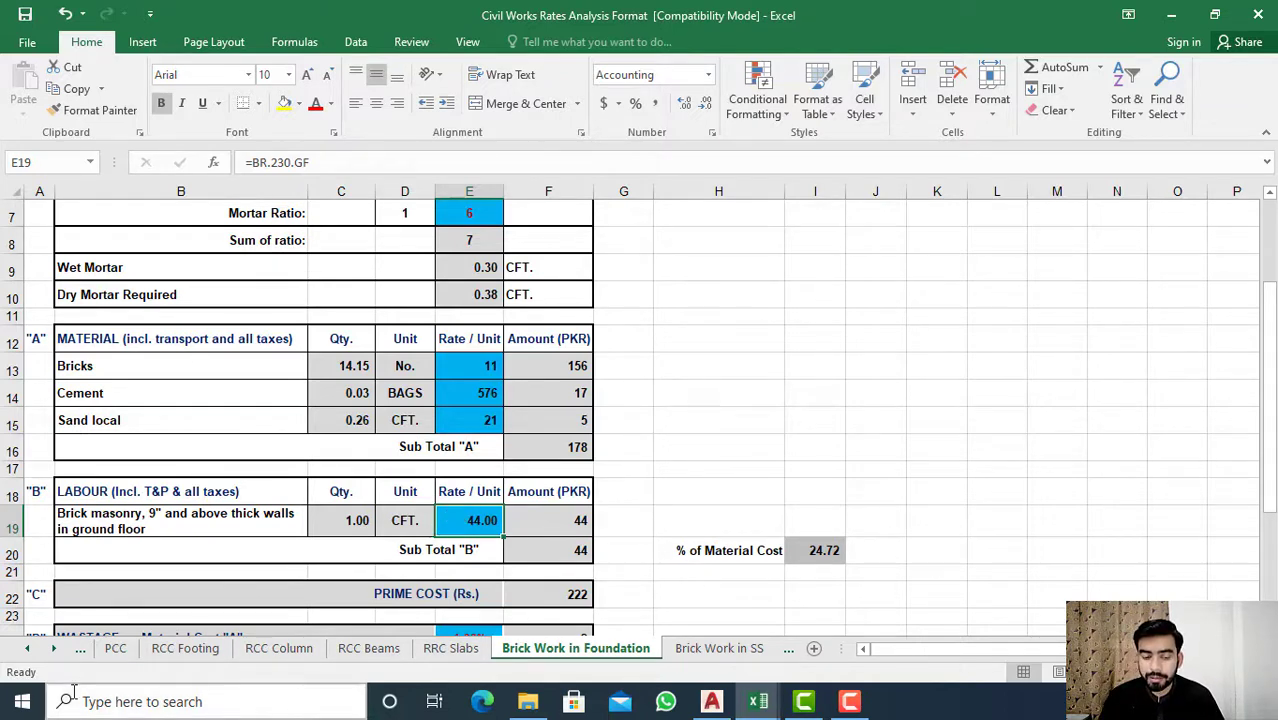
Step: Scroll the sheet tabs back past ASSUMPTIONS to the first sheets
left_click(80, 651)
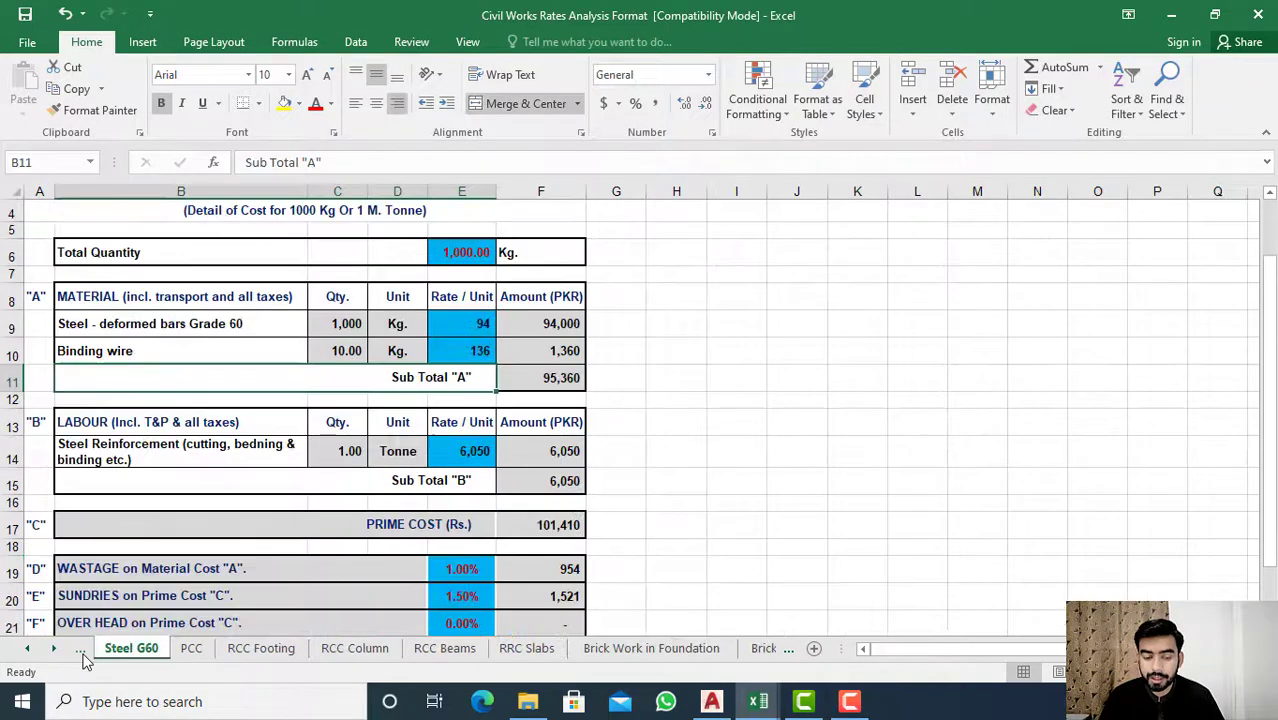
left_click(80, 651)
left_click(80, 651)
left_click(27, 650)
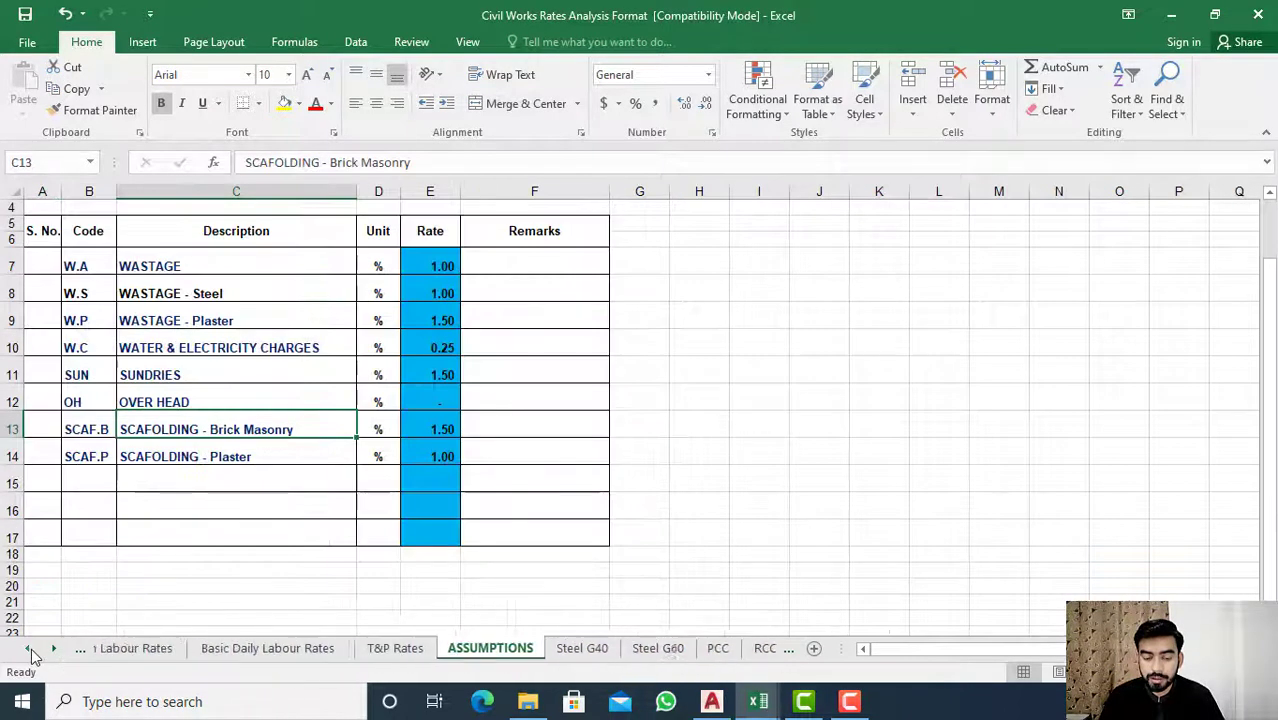
left_click(27, 650)
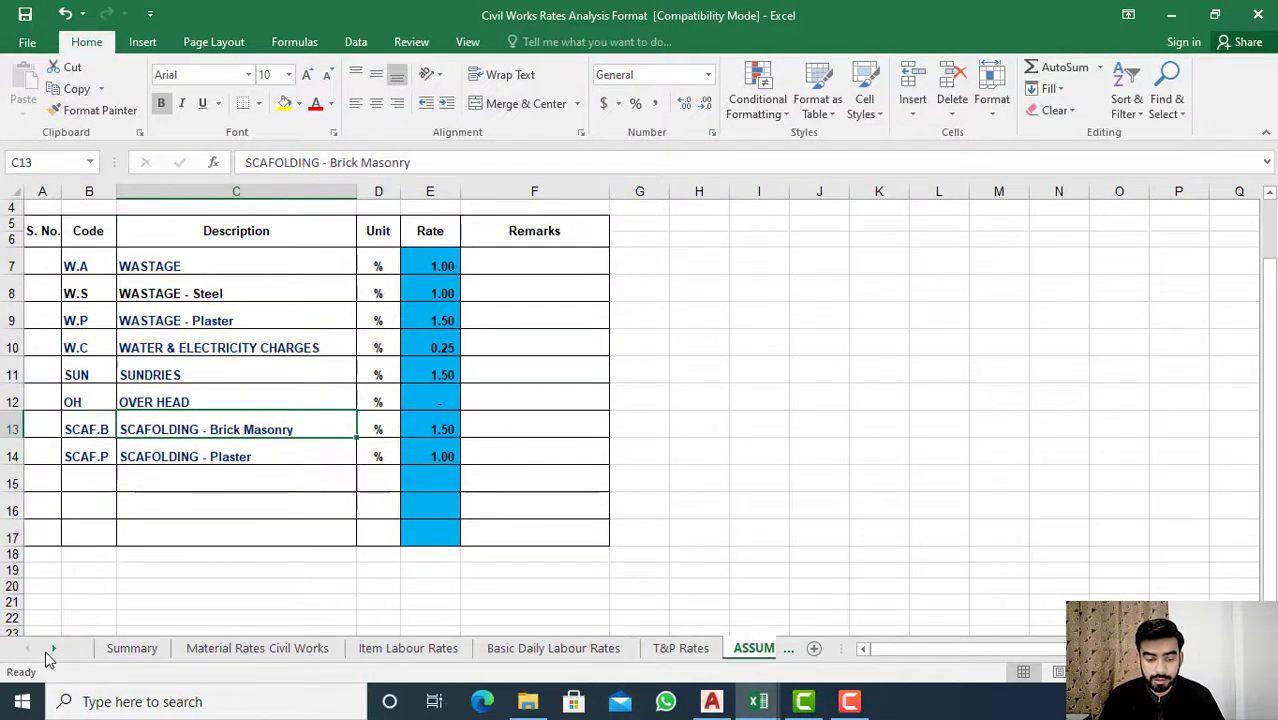
left_click(52, 650)
left_click(52, 650)
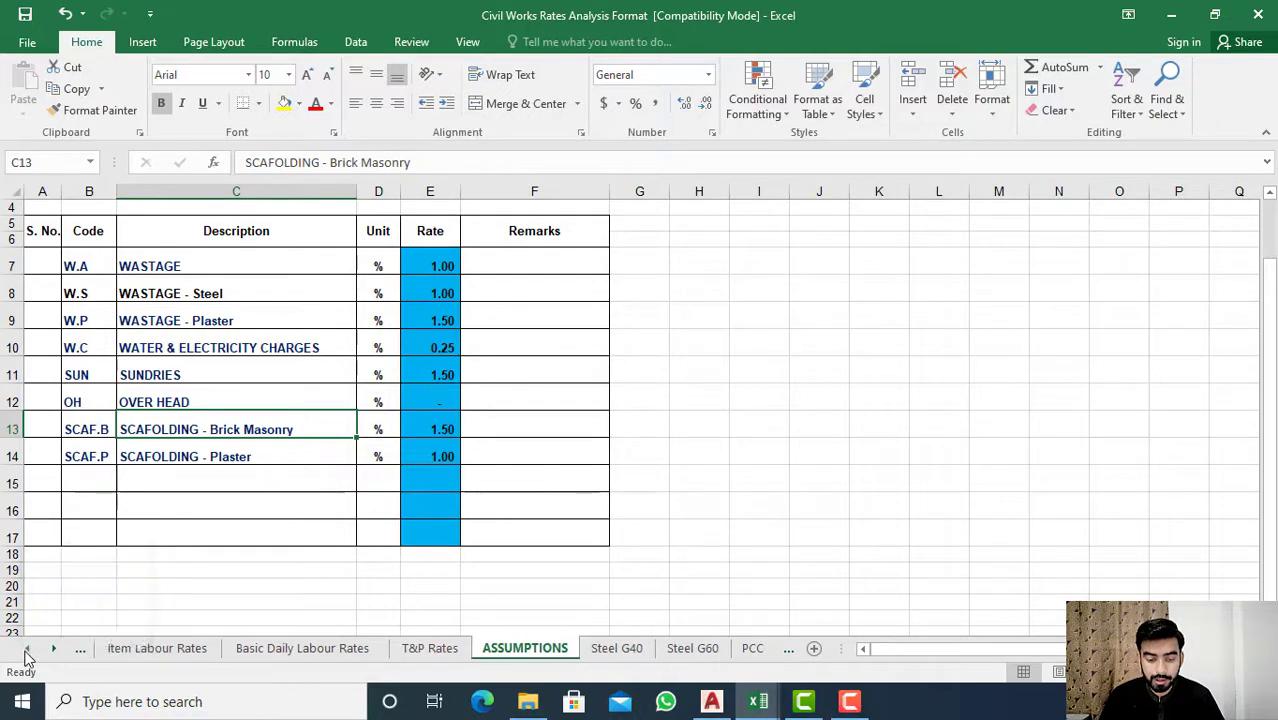
left_click(27, 650)
left_click(27, 650)
Step: Review the stone and tiles market rates on the Material Rates Civil Works sheet
left_click(291, 651)
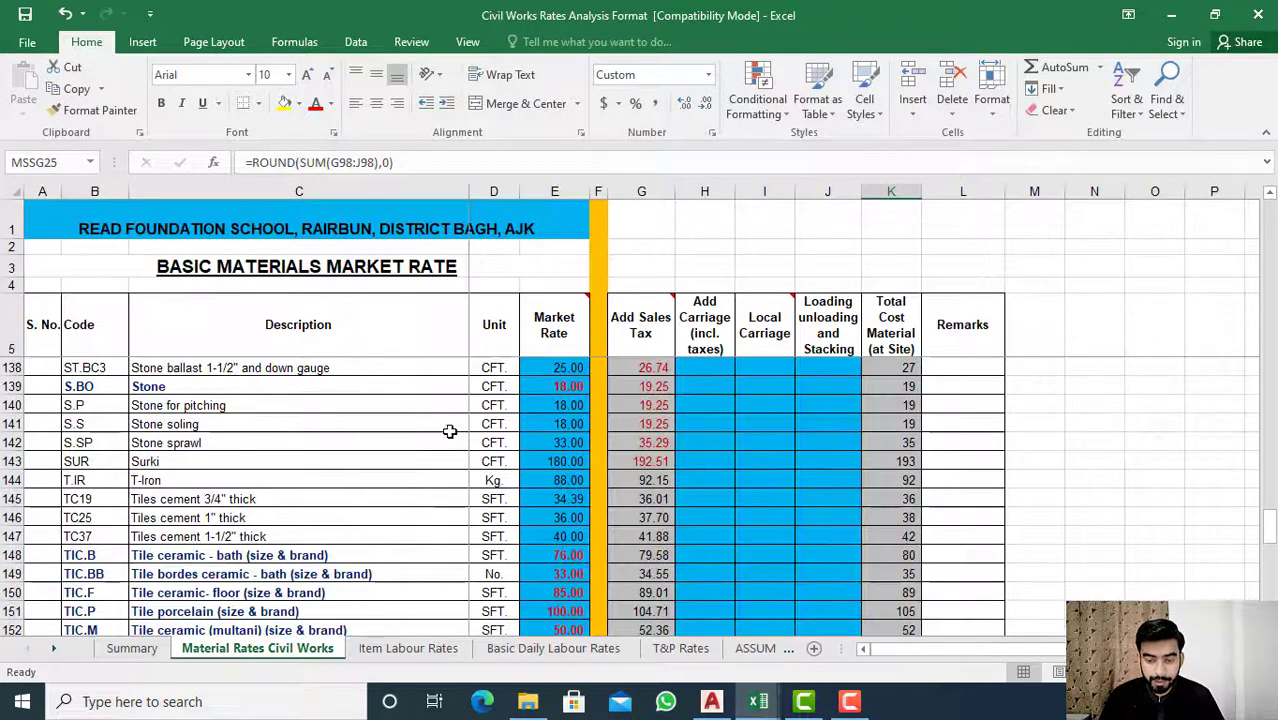
left_click(542, 380)
left_click(505, 530)
scroll(505, 530, "up", 1)
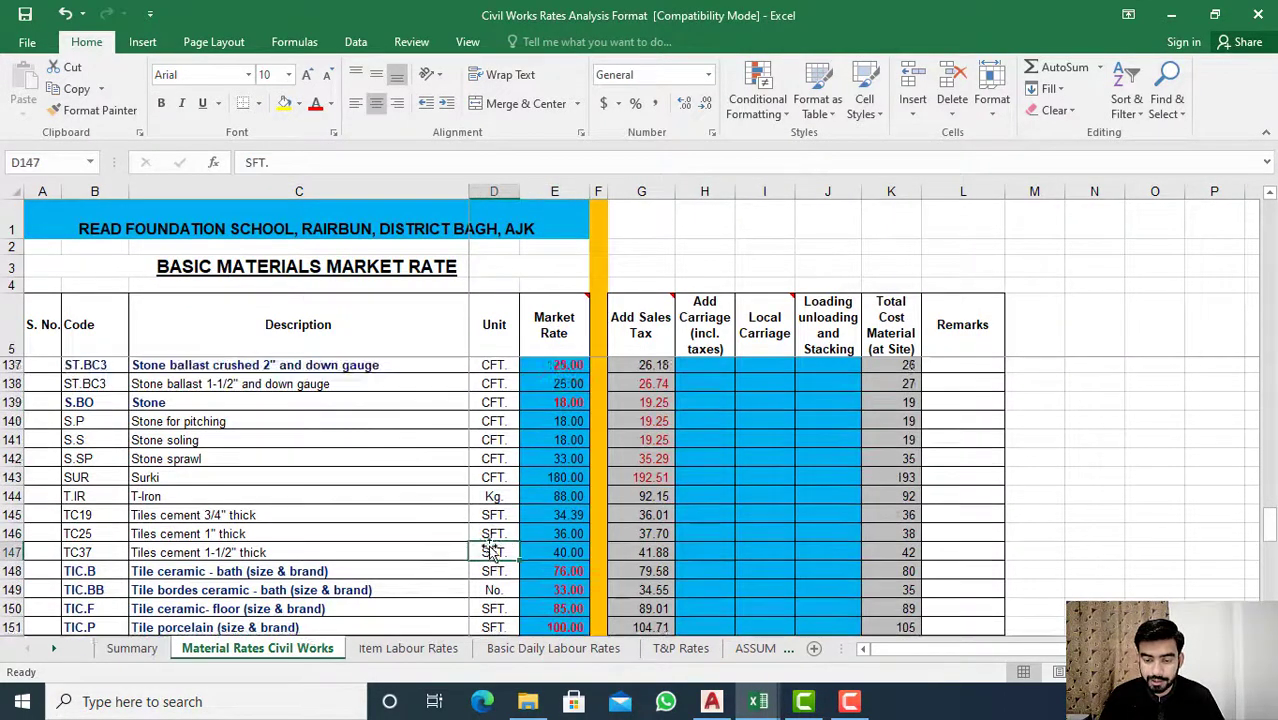
left_click_drag(555, 517, 558, 536)
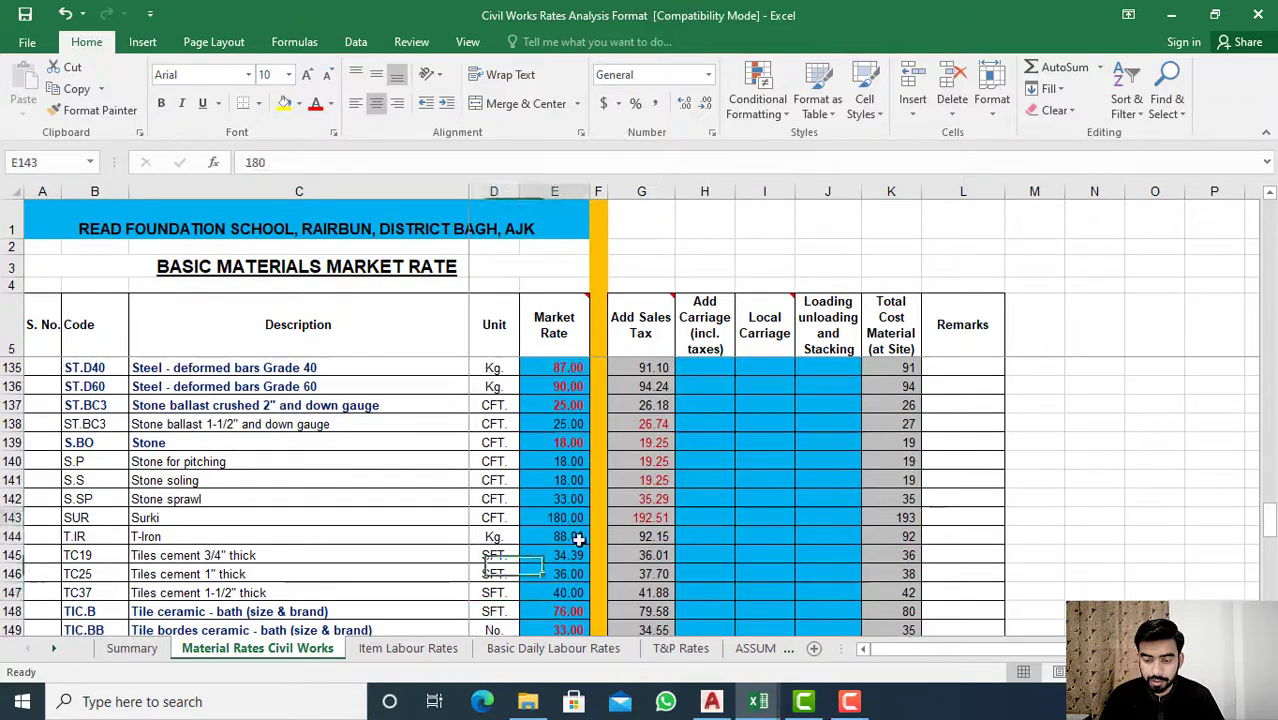
left_click(680, 538)
Step: Look over the Item Labour Rates, Basic Daily Labour Rates and T&P Rates sheets, including the 425 tubewell boring rate
left_click(435, 652)
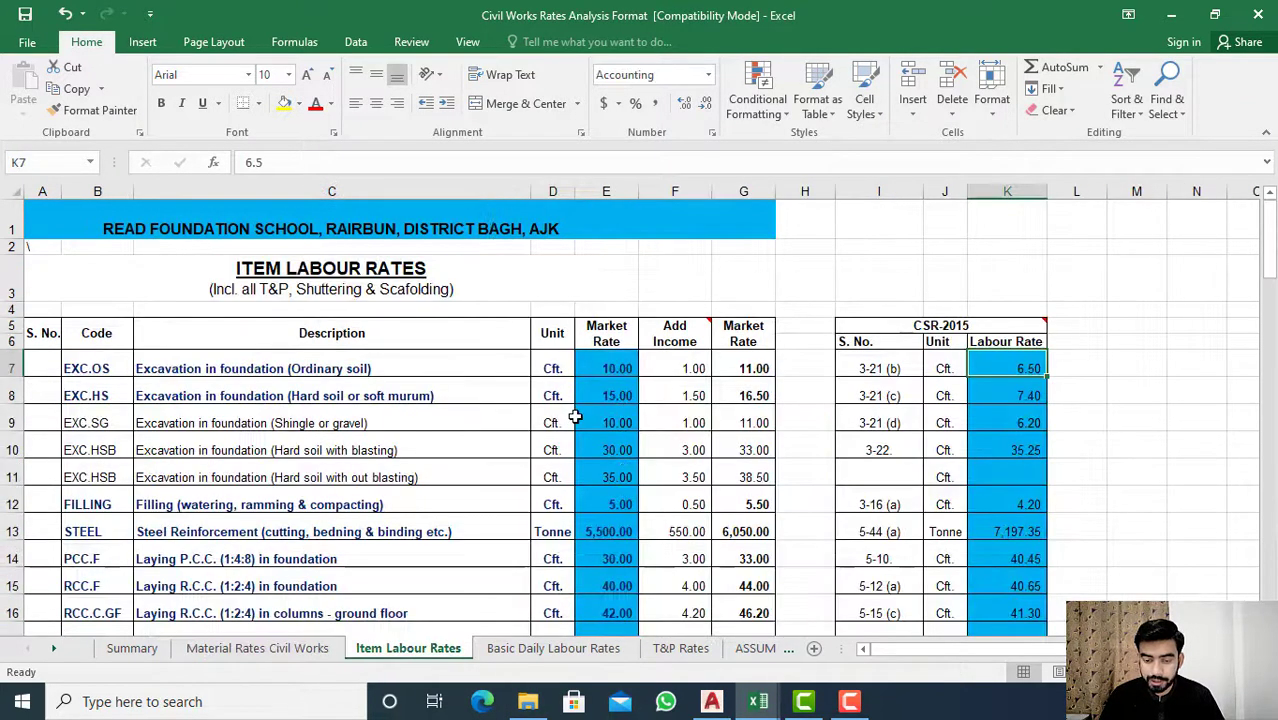
left_click(590, 420)
left_click(527, 650)
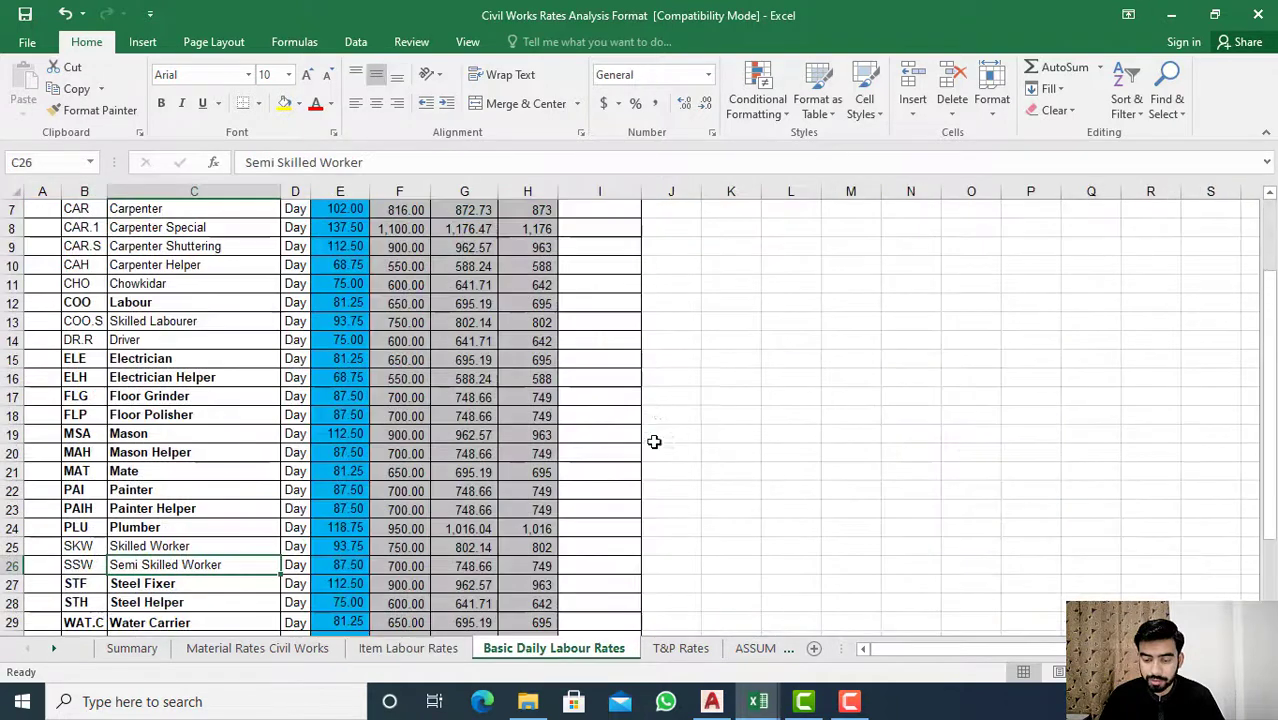
scroll(312, 383, "up", 2)
scroll(312, 383, "down", 1)
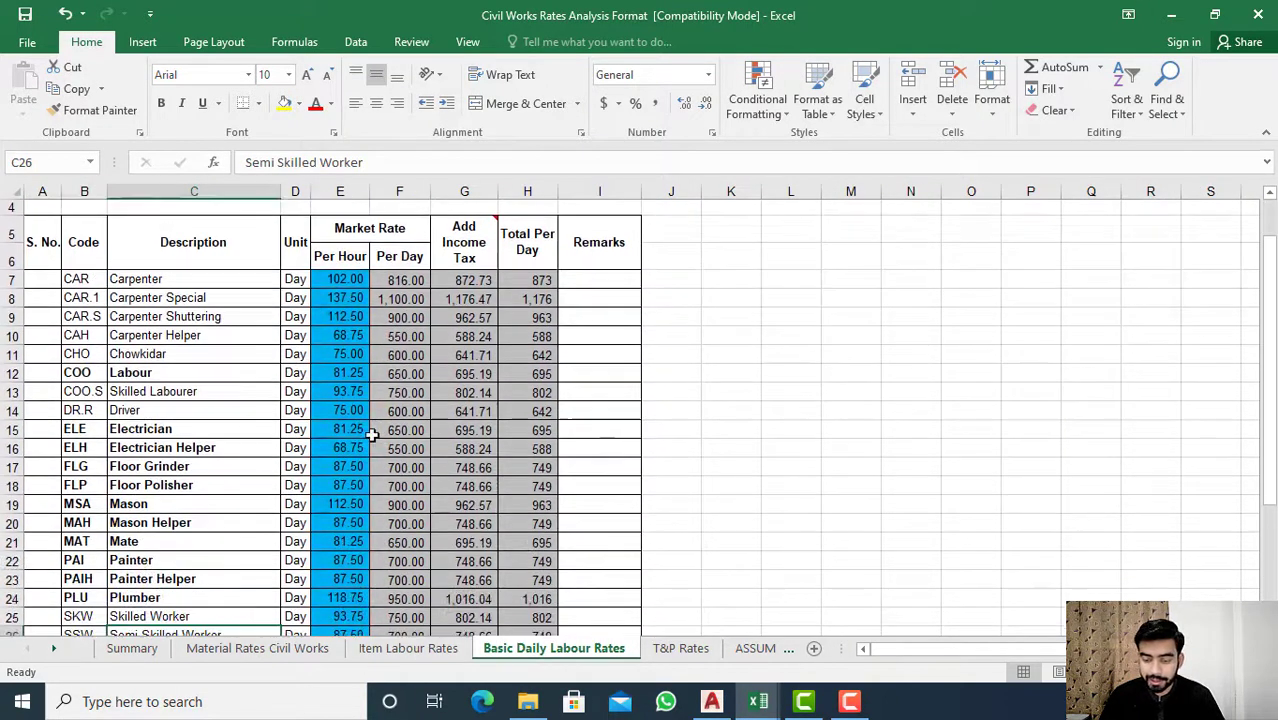
left_click(680, 648)
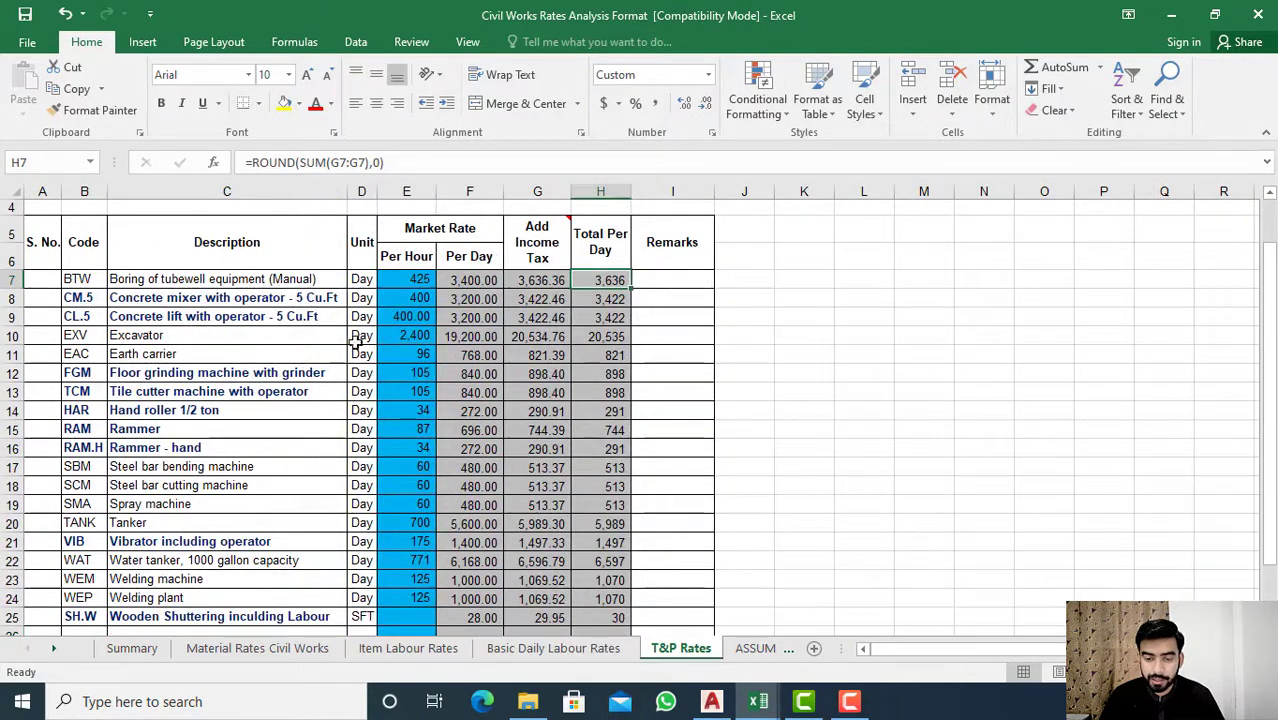
left_click(335, 428)
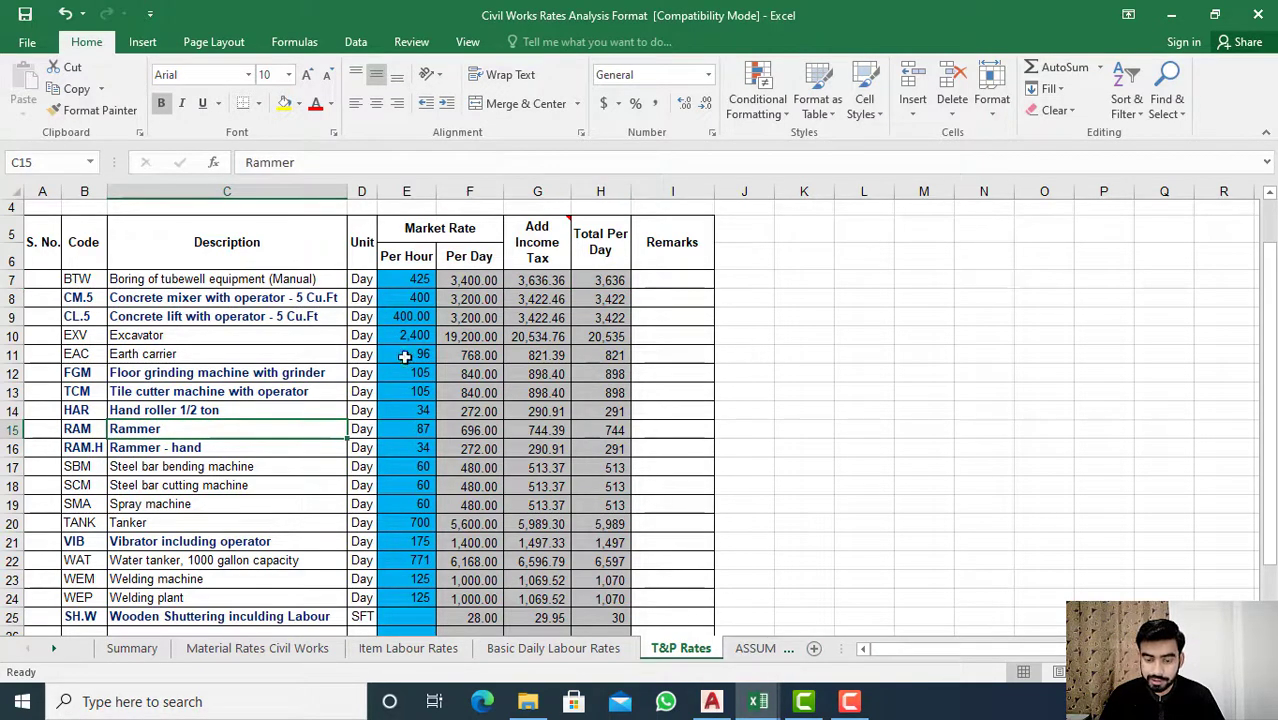
left_click(412, 279)
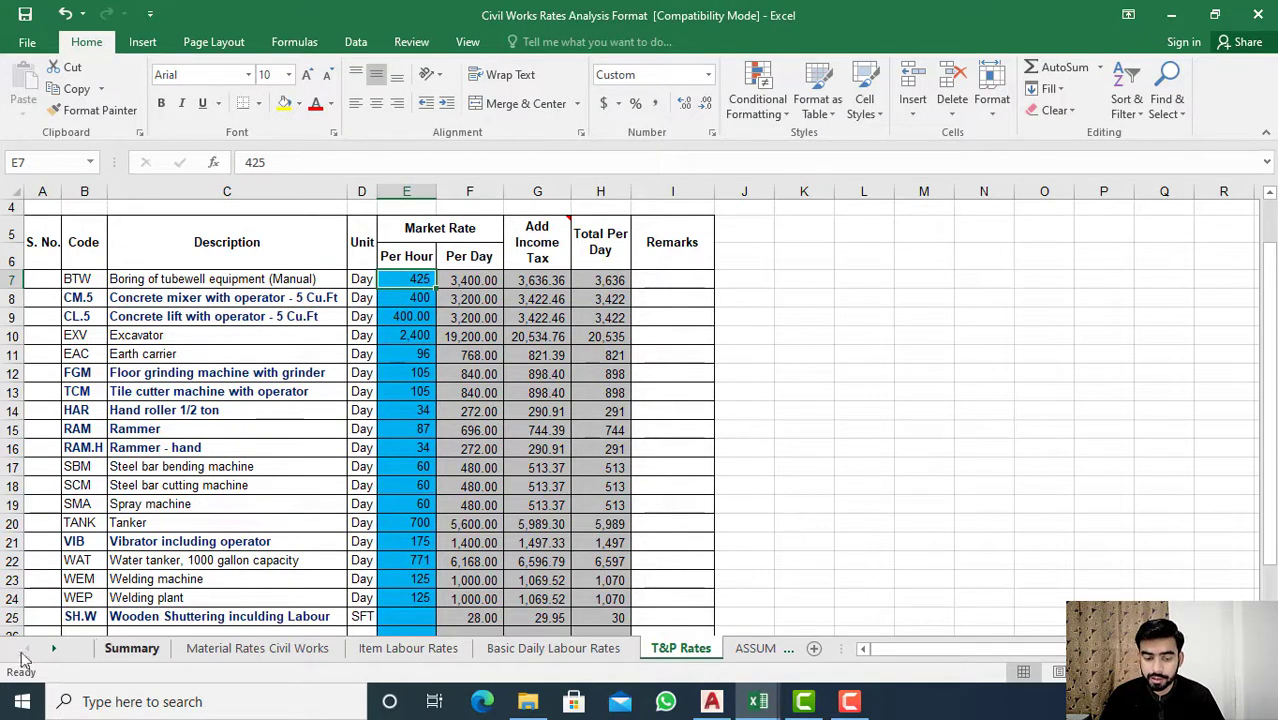
Step: Scroll the tab strip forward and go back to the Brick Work in Foundation sheet
left_click(57, 649)
left_click(57, 649)
left_click(57, 649)
left_click(57, 649)
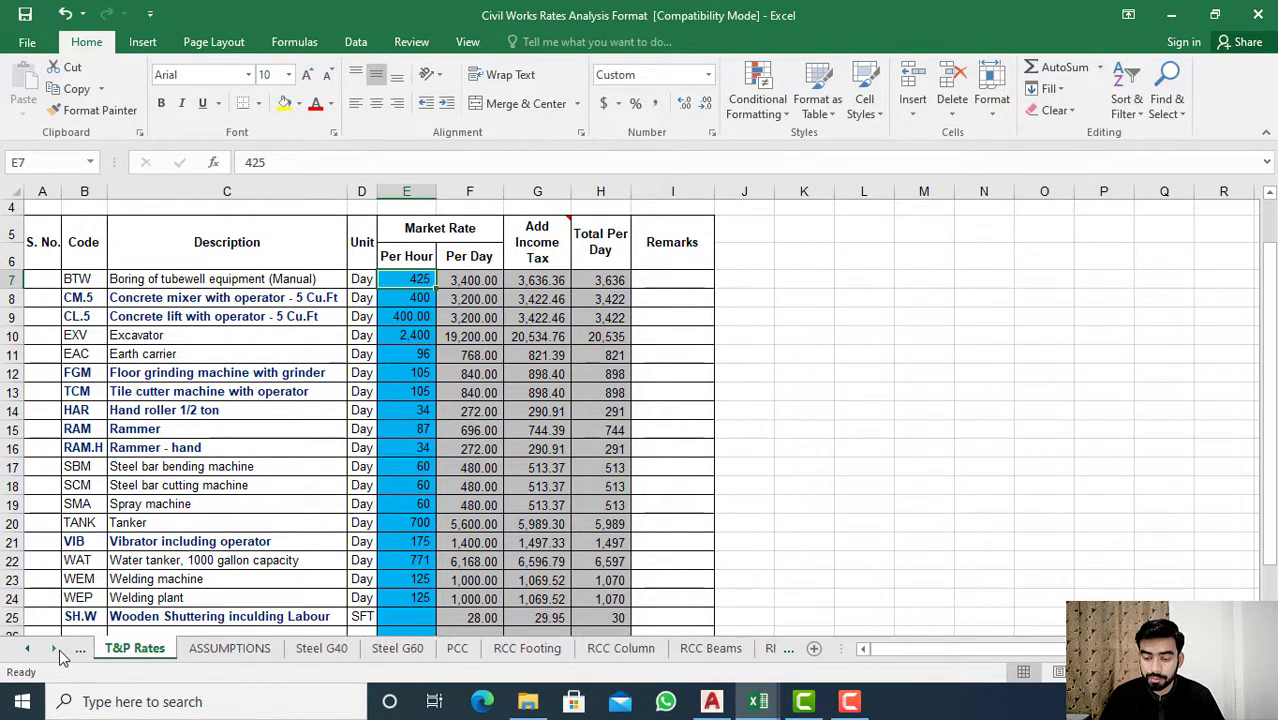
left_click(57, 649)
left_click(57, 649)
left_click(57, 649)
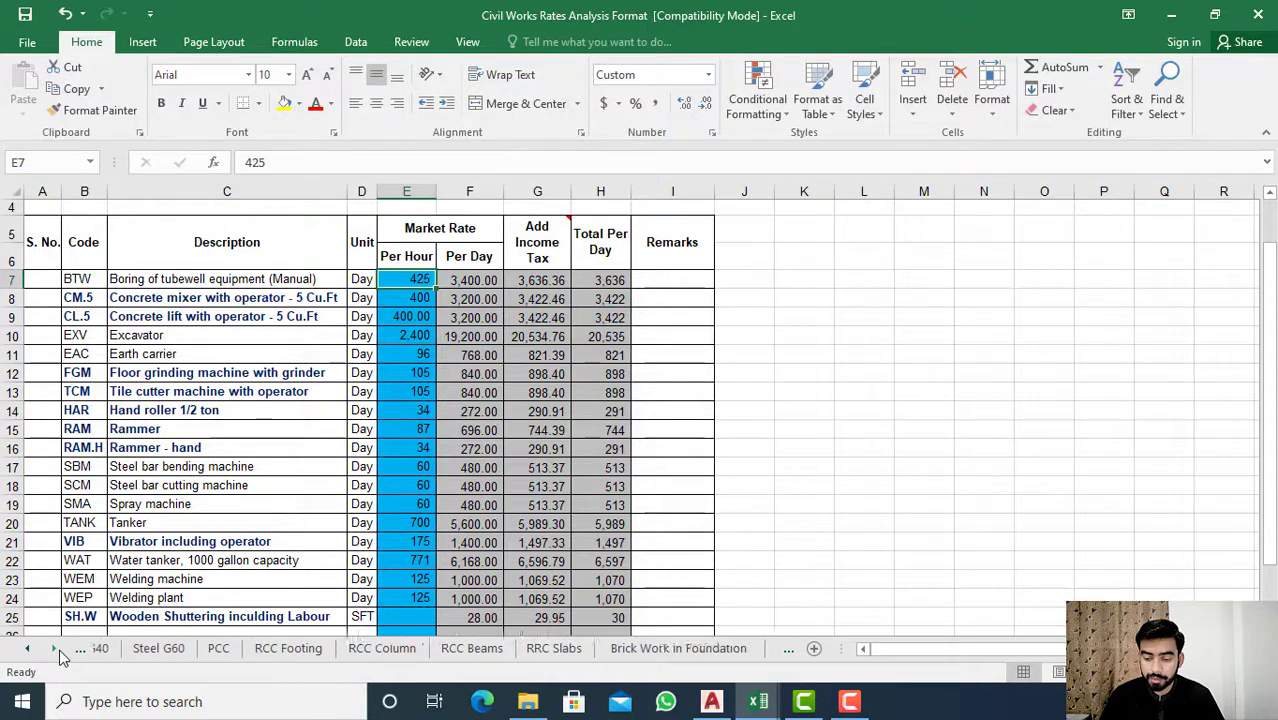
left_click(57, 649)
left_click(651, 648)
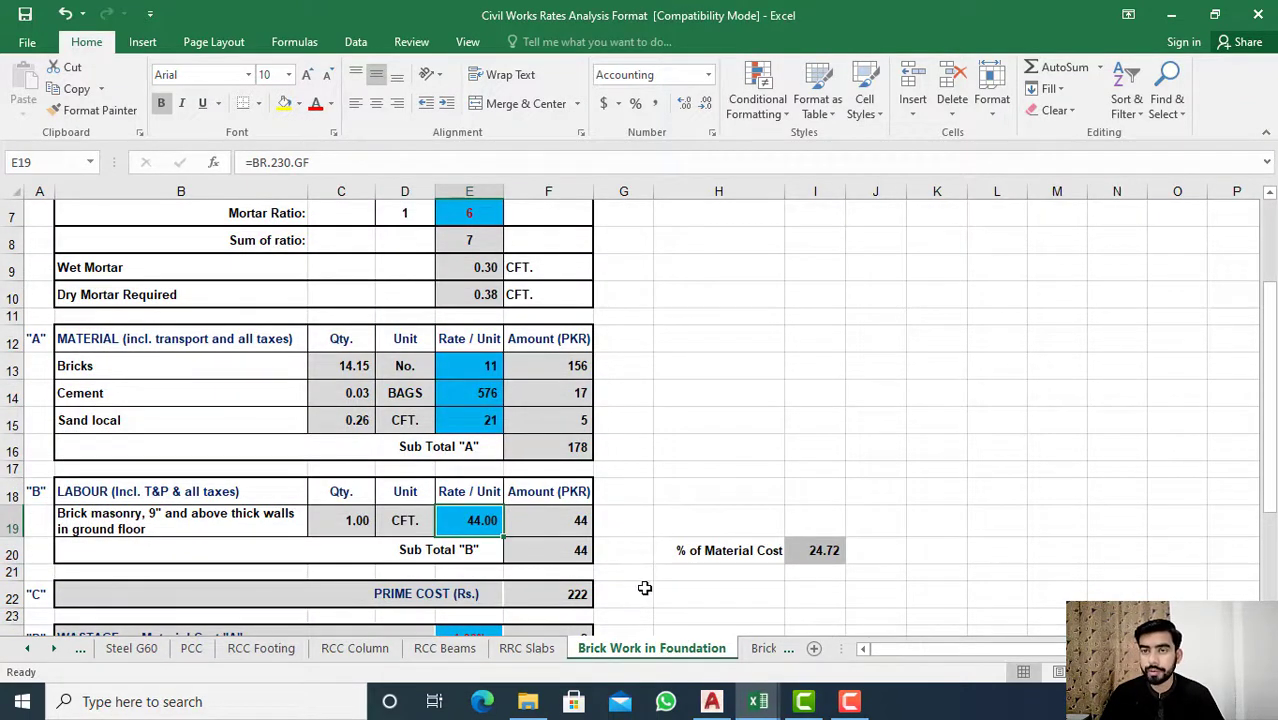
scroll(562, 586, "down", 1)
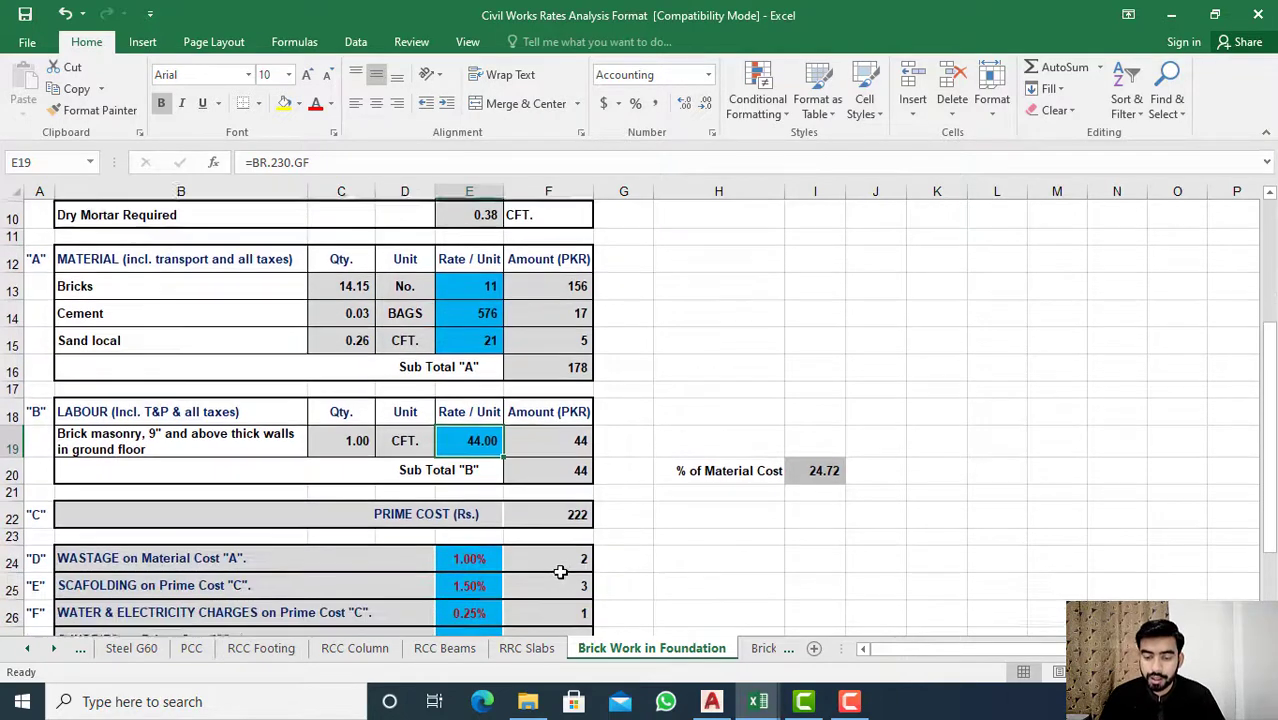
left_click(569, 360)
double_click(571, 511)
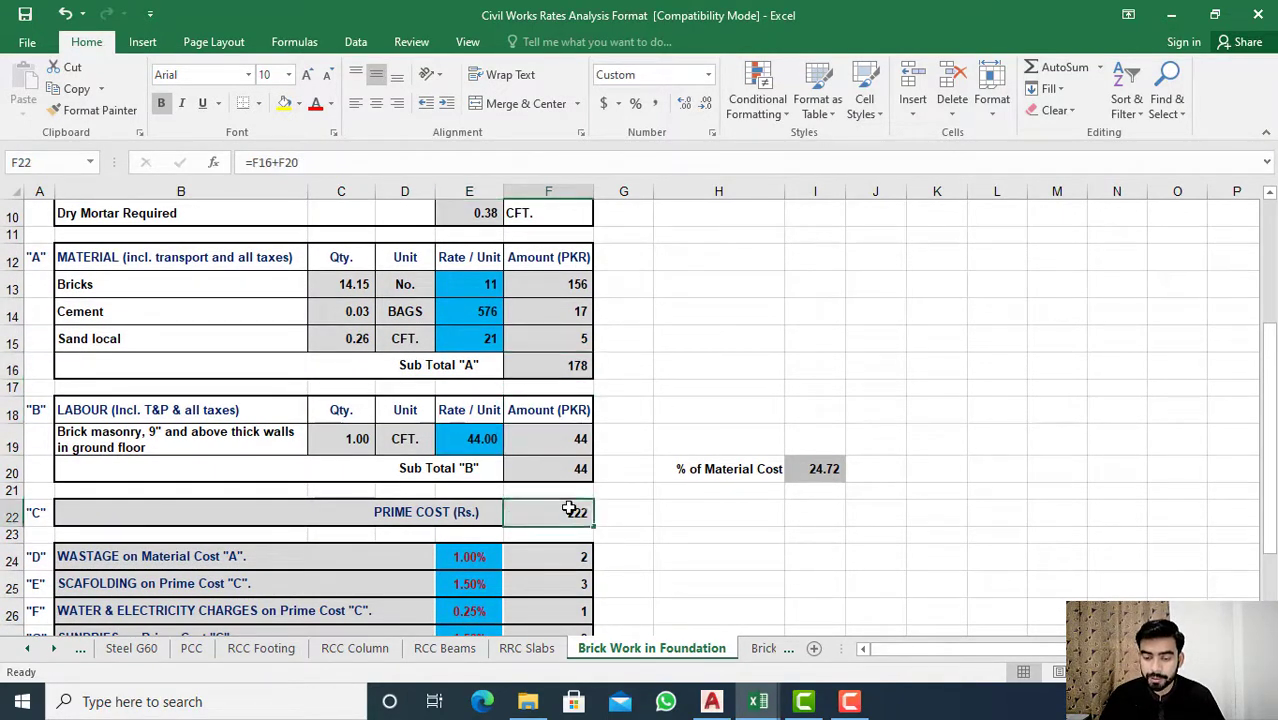
key("Escape")
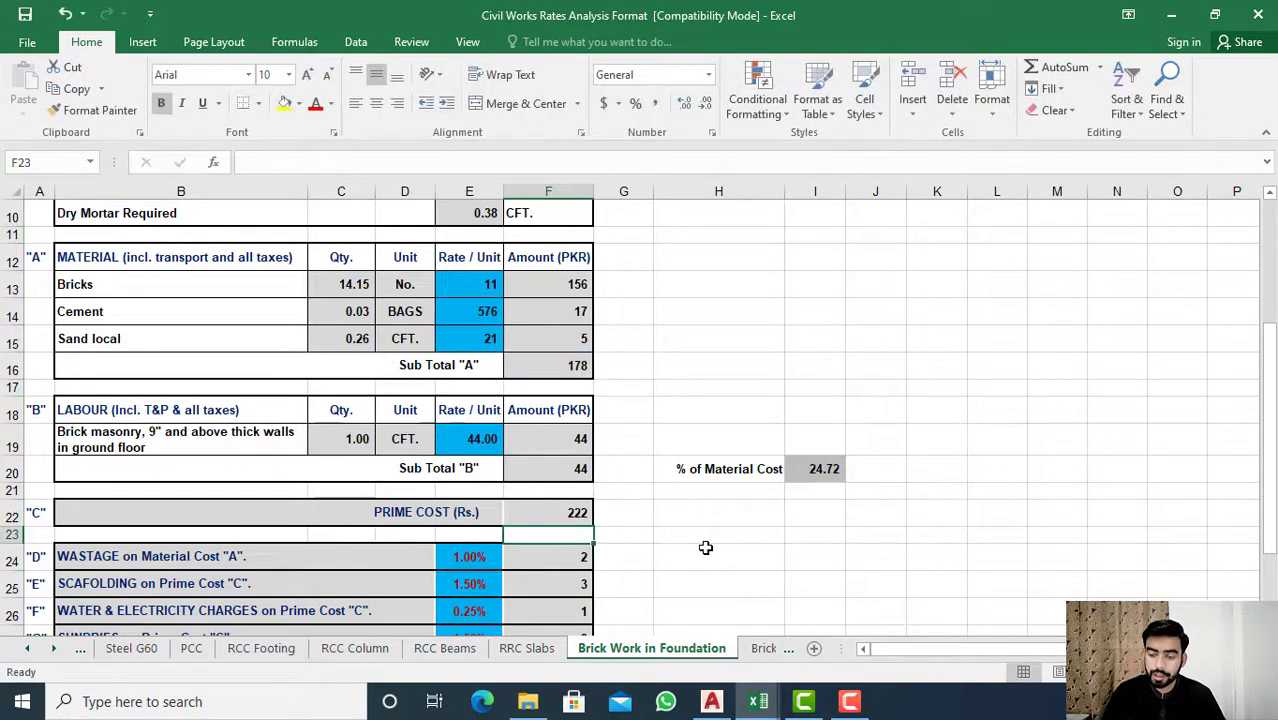
double_click(832, 470)
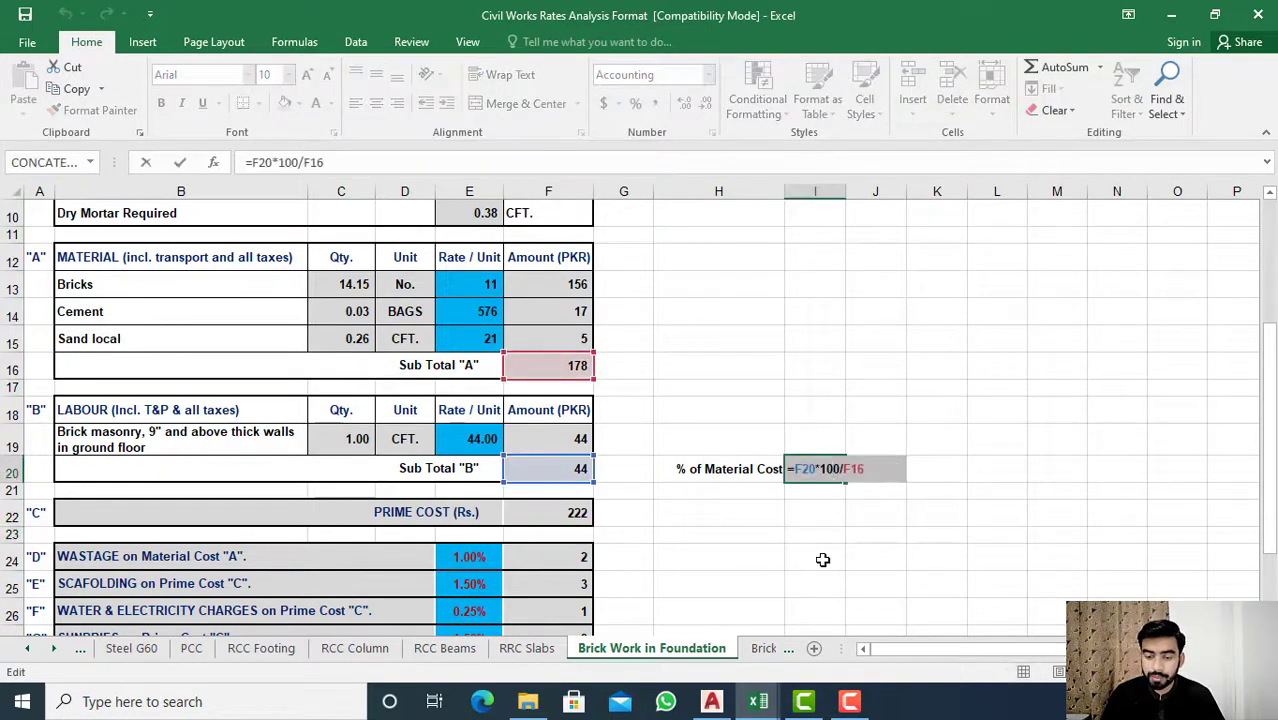
key("Return")
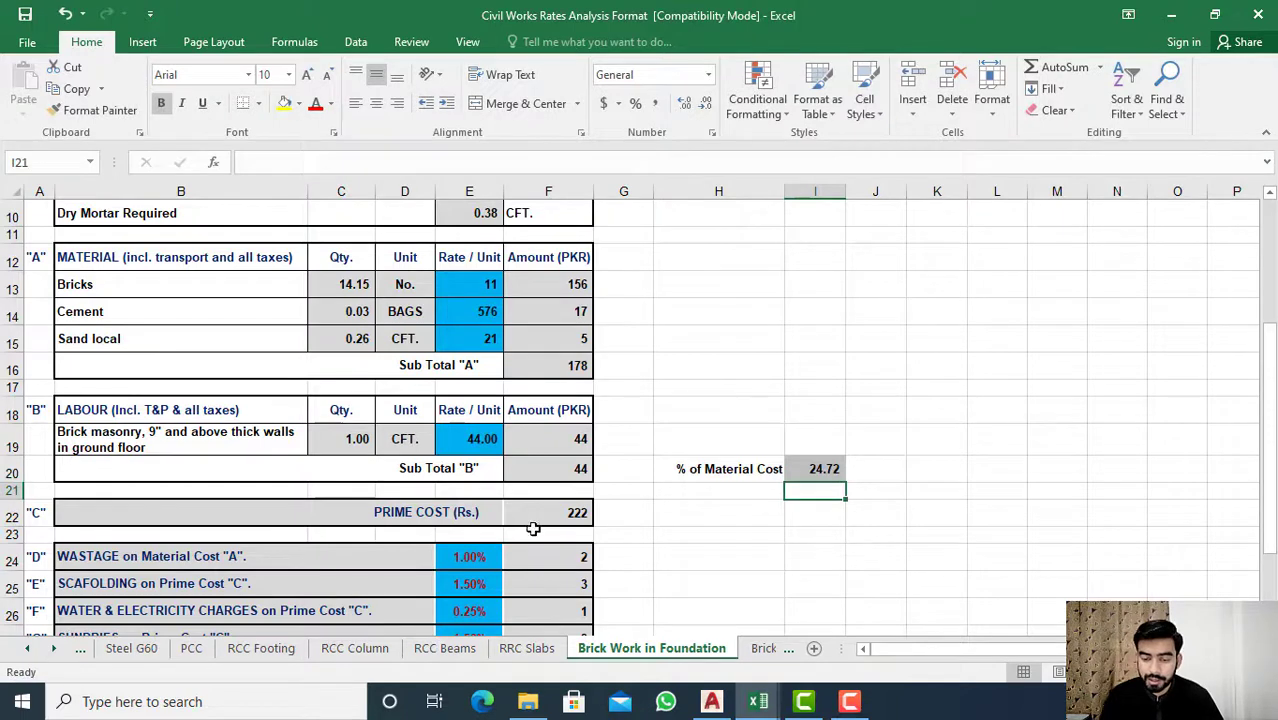
left_click(551, 465)
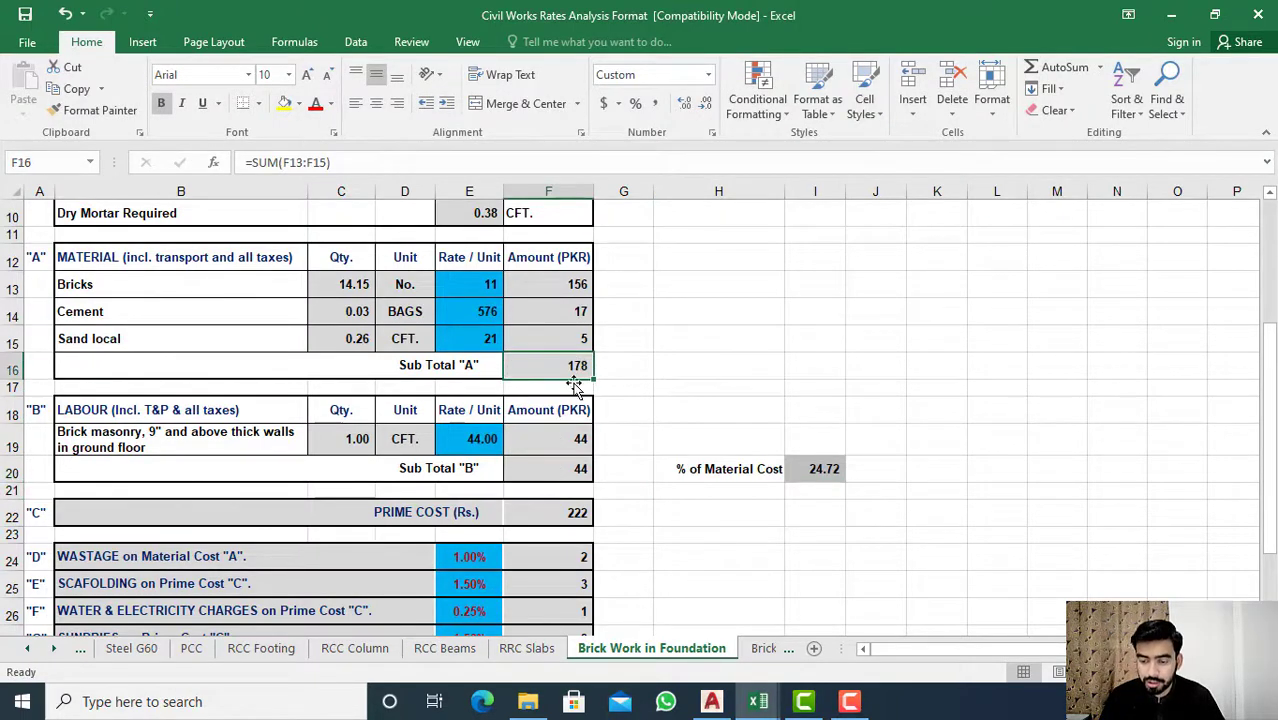
left_click(815, 469)
left_click(588, 475)
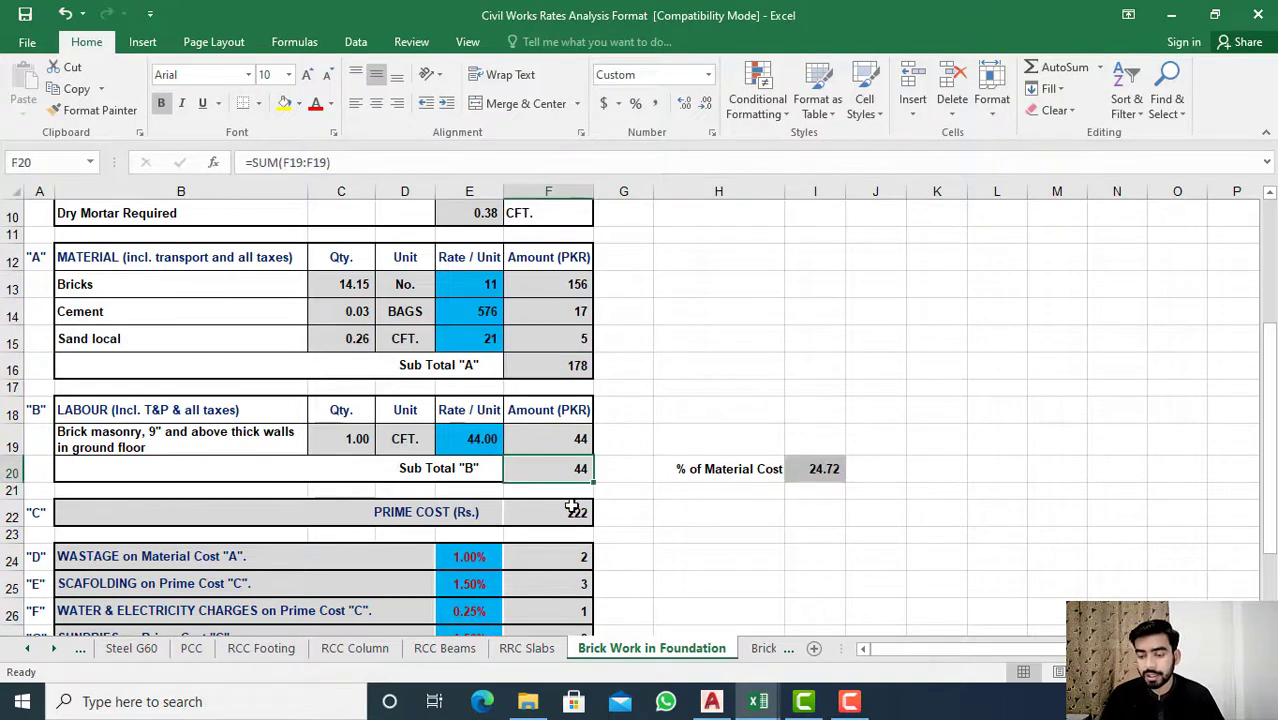
left_click(835, 470)
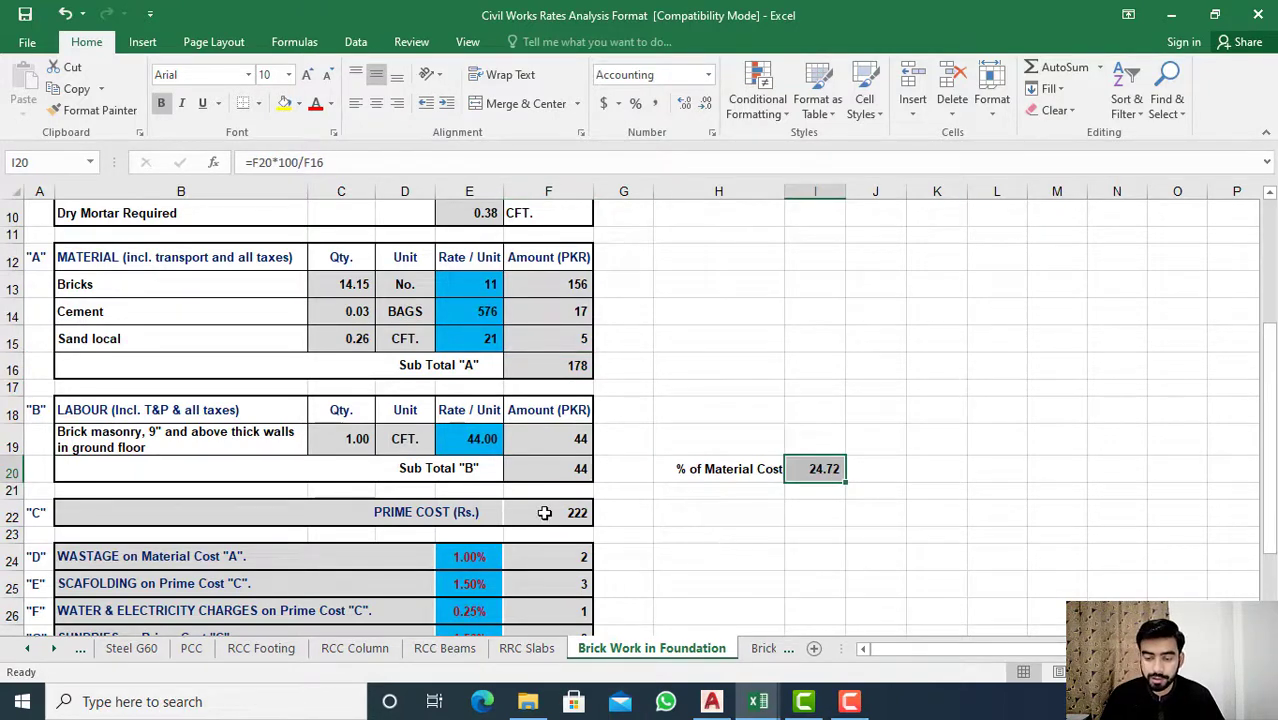
scroll(545, 520, "up", 1)
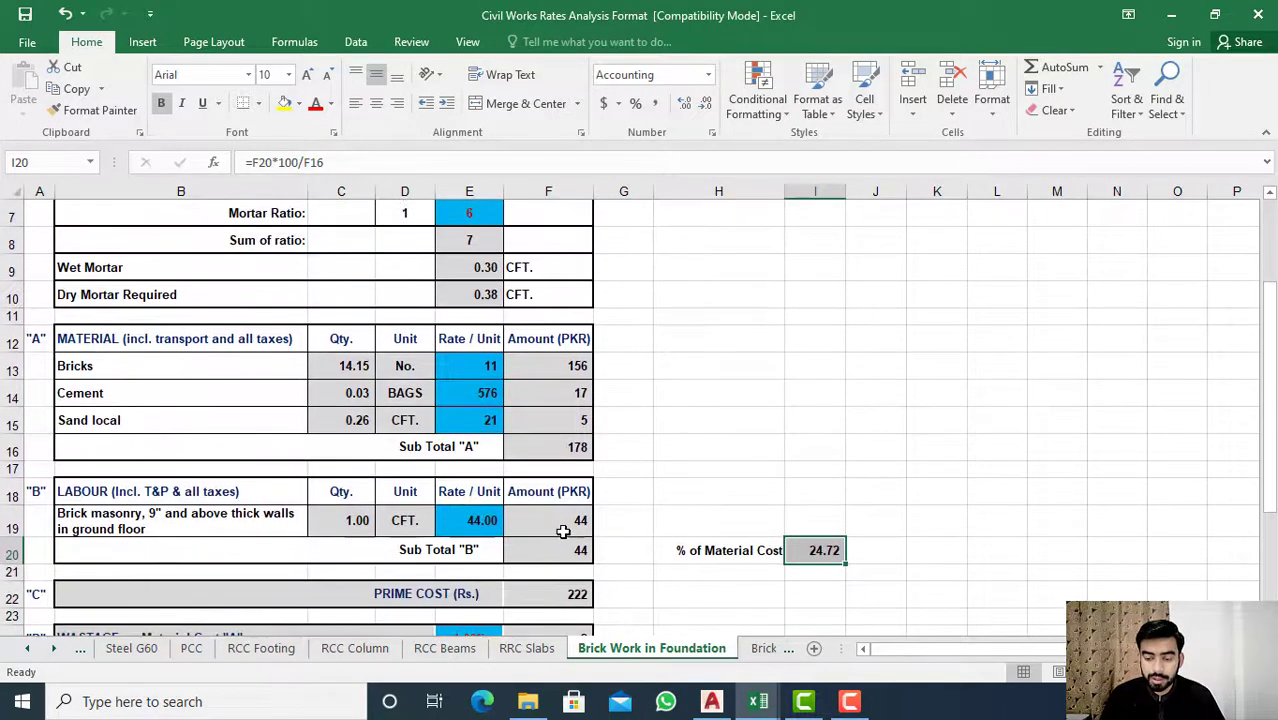
scroll(560, 540, "down", 1)
scroll(560, 545, "down", 1)
scroll(545, 548, "down", 1)
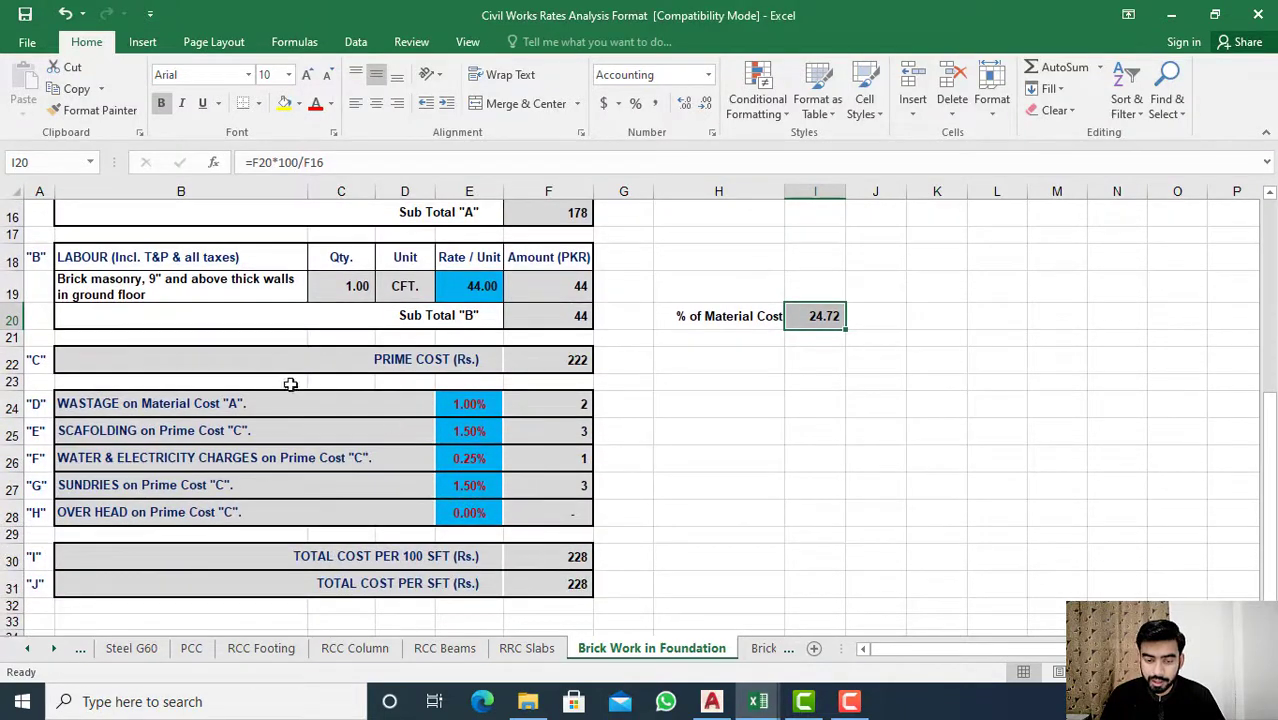
left_click(205, 403)
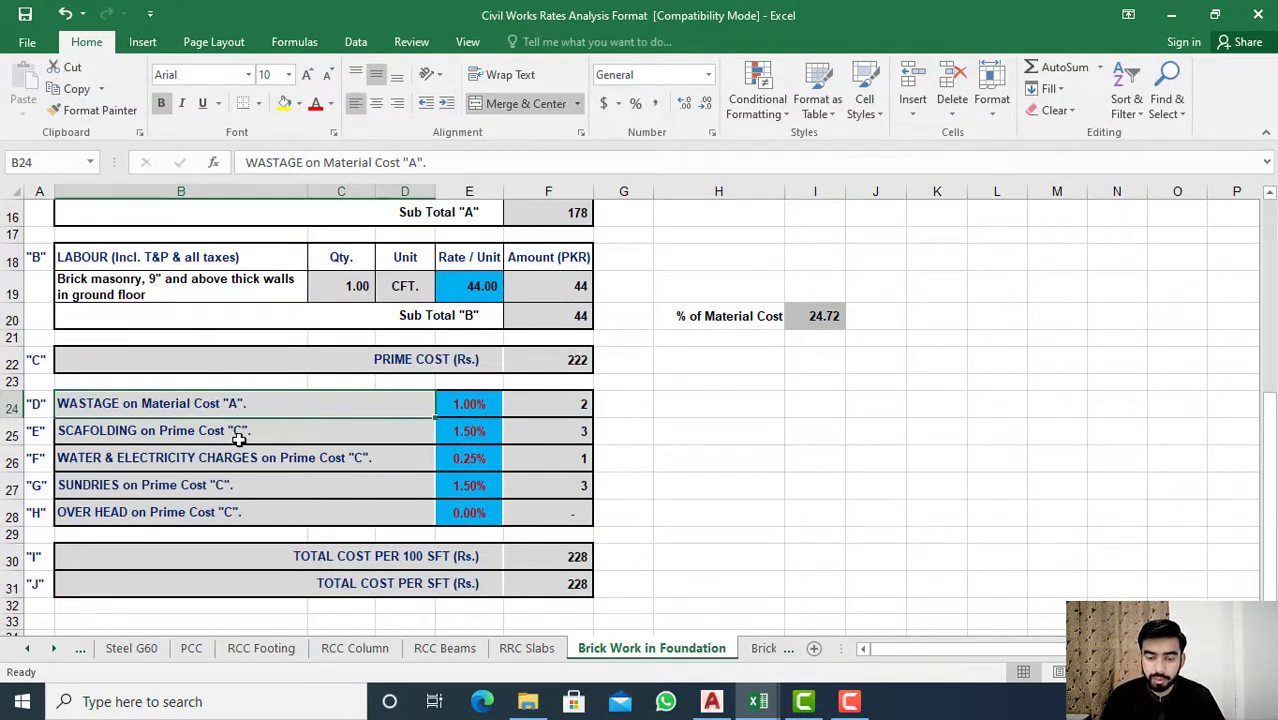
left_click(240, 432)
left_click(570, 436)
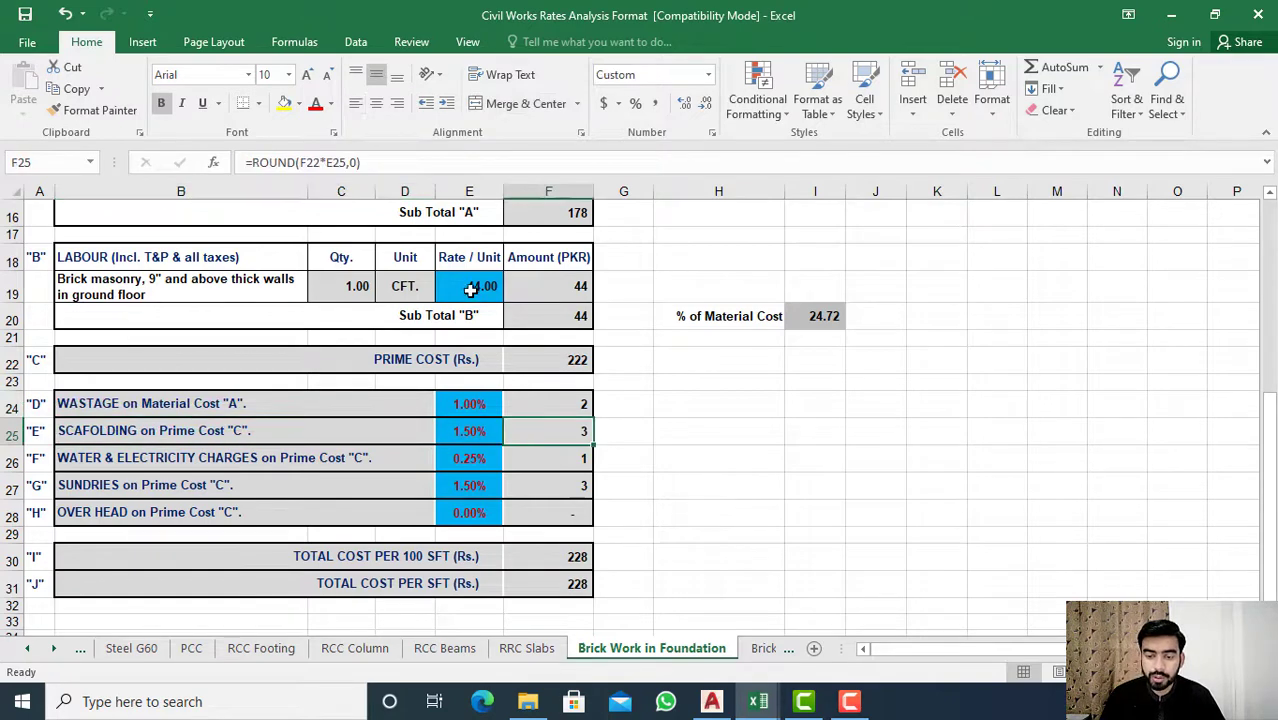
double_click(478, 432)
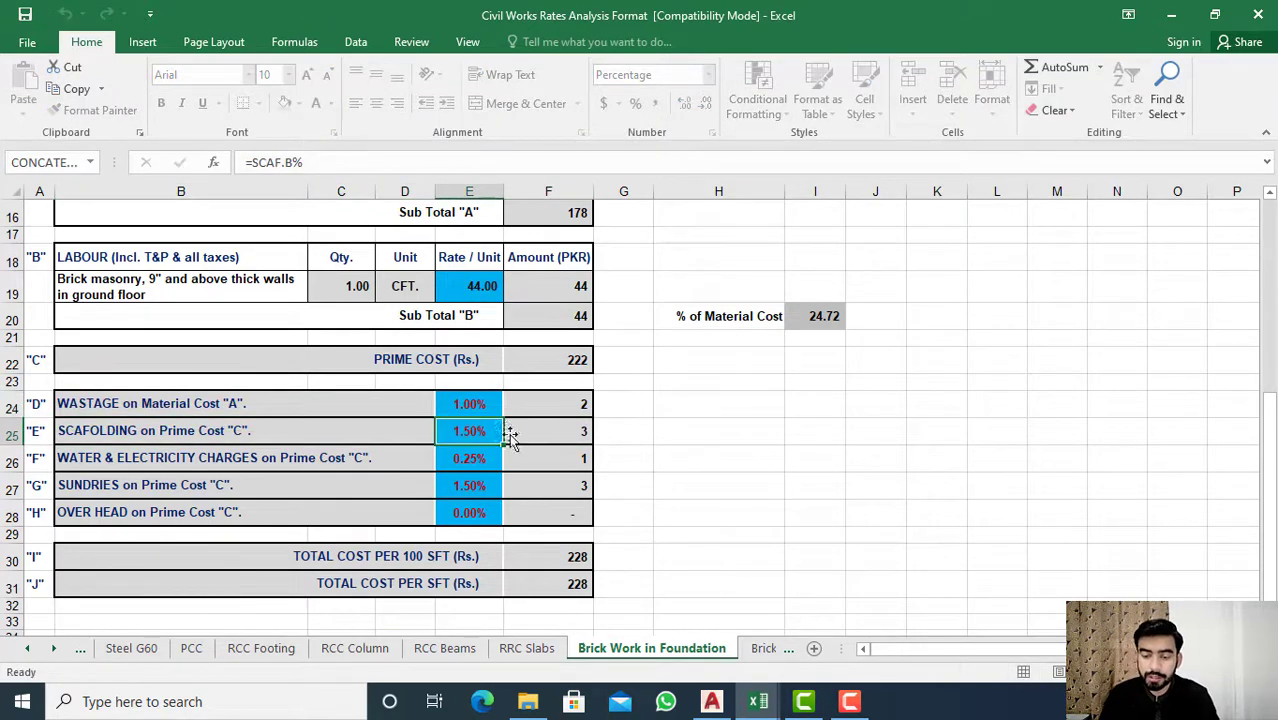
left_click(537, 432)
double_click(537, 432)
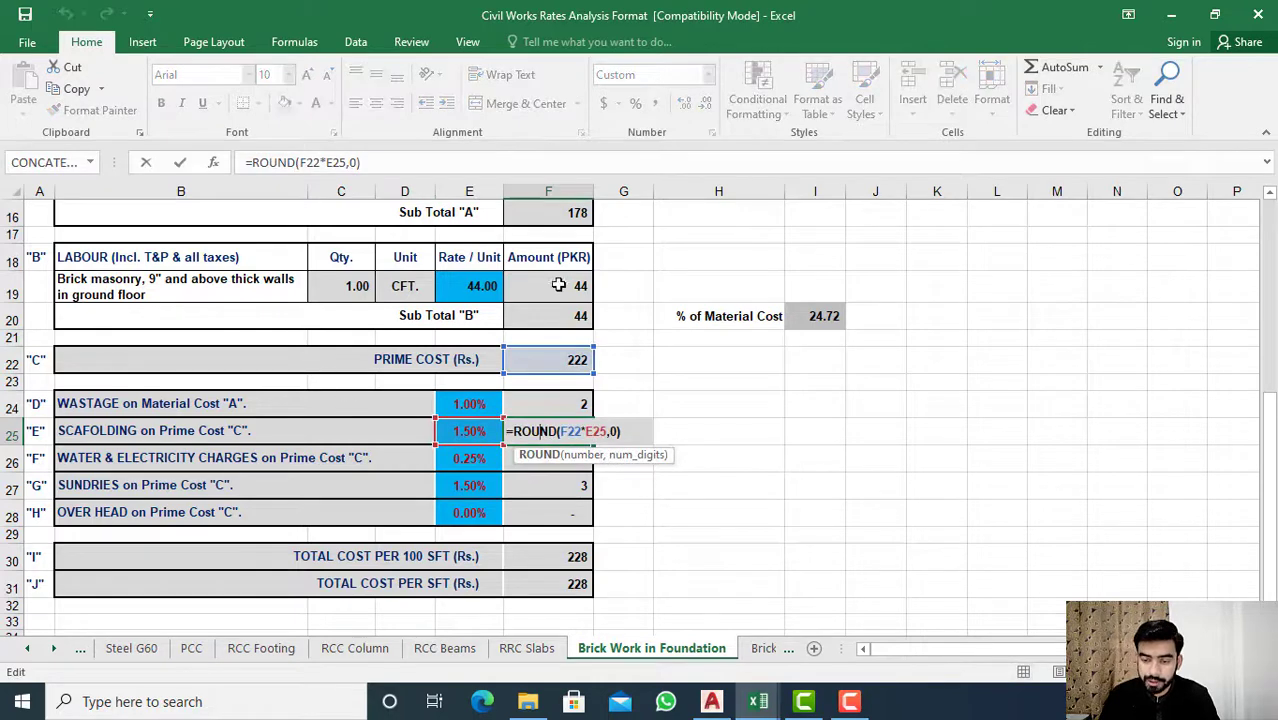
key("Escape")
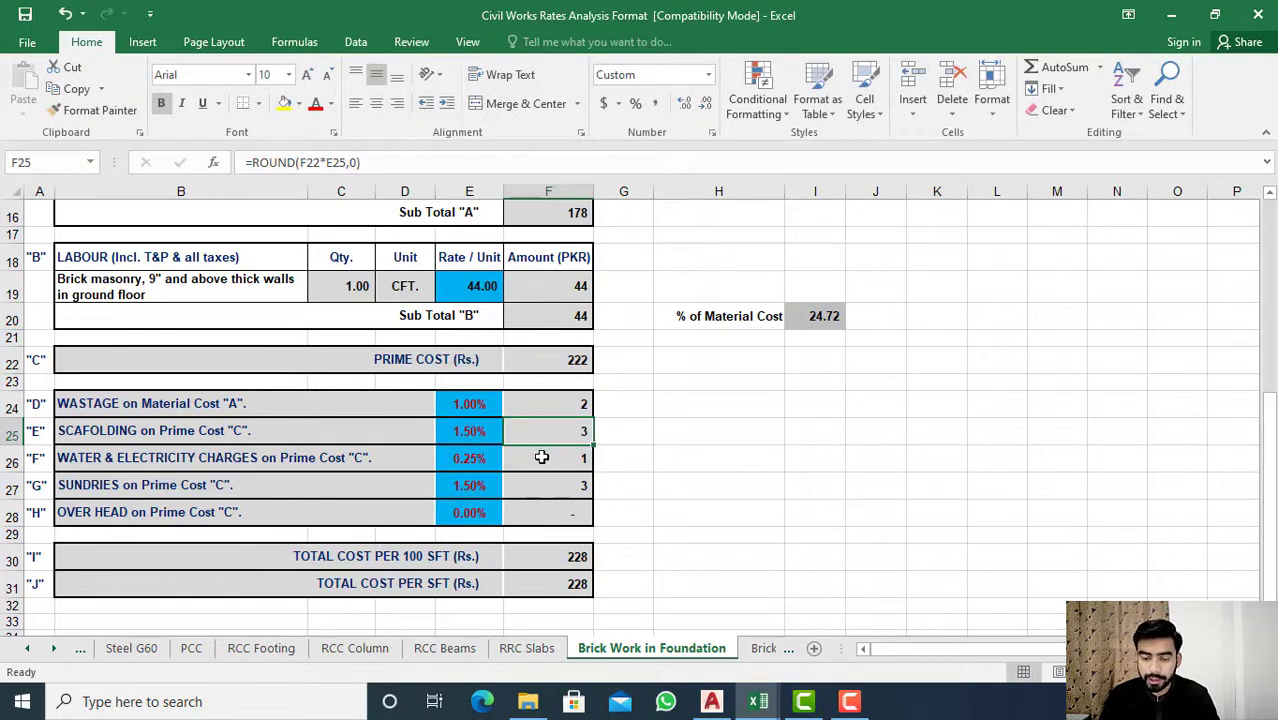
left_click(541, 457)
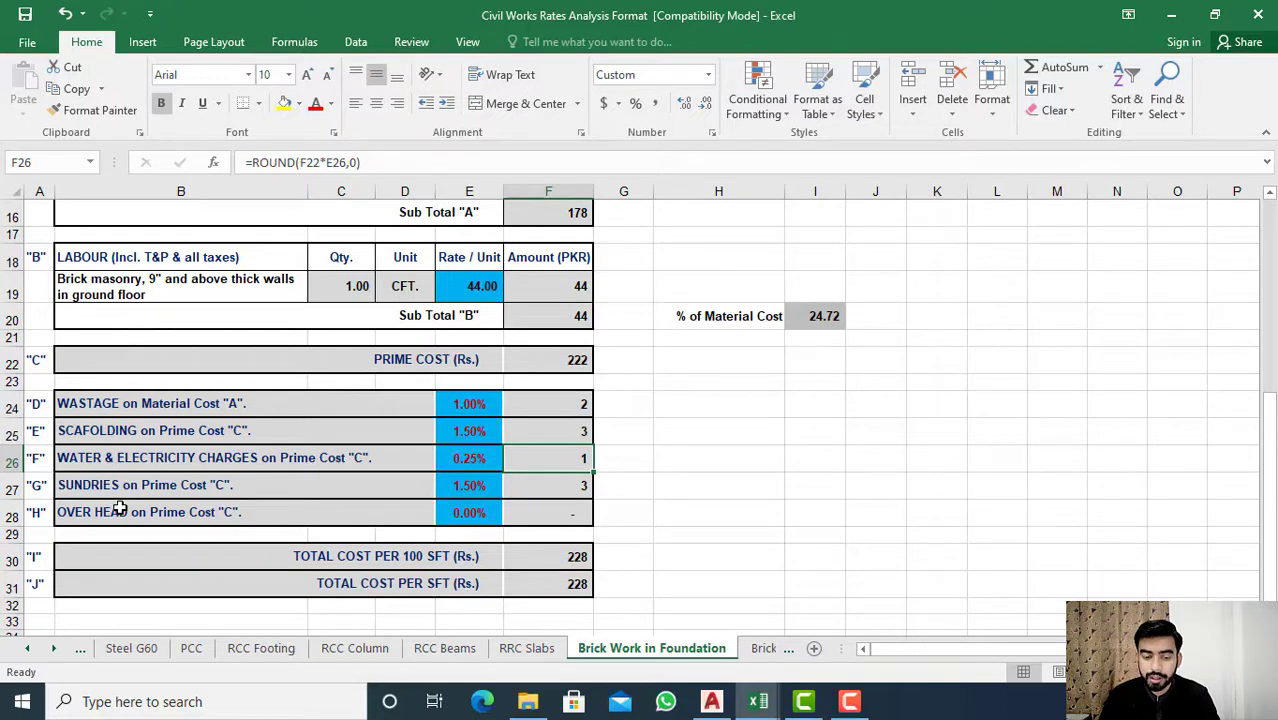
left_click(535, 486)
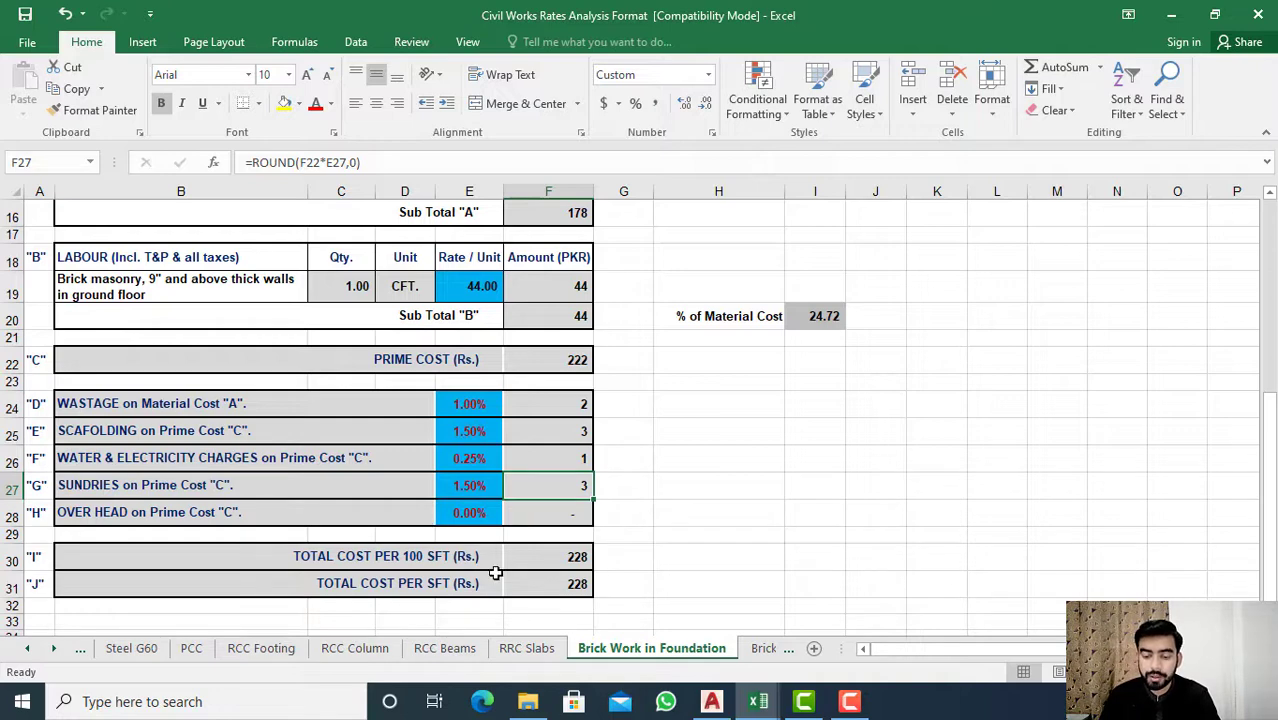
double_click(569, 557)
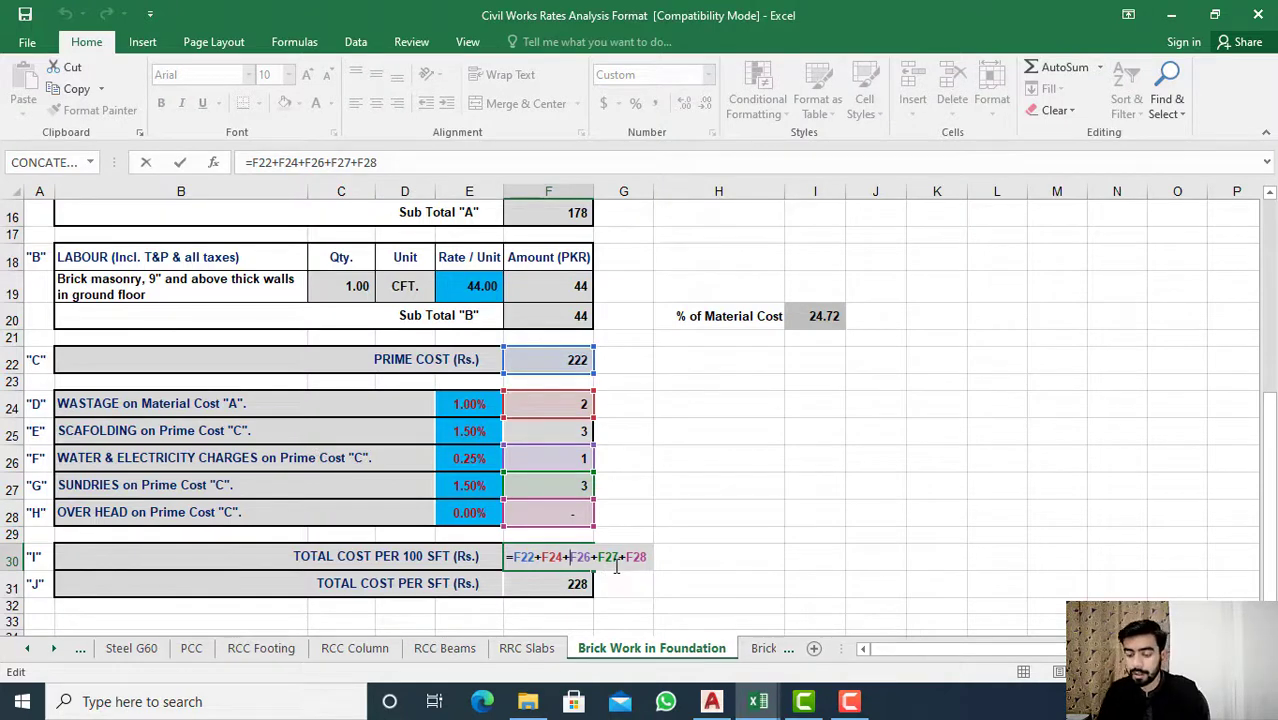
key("Return")
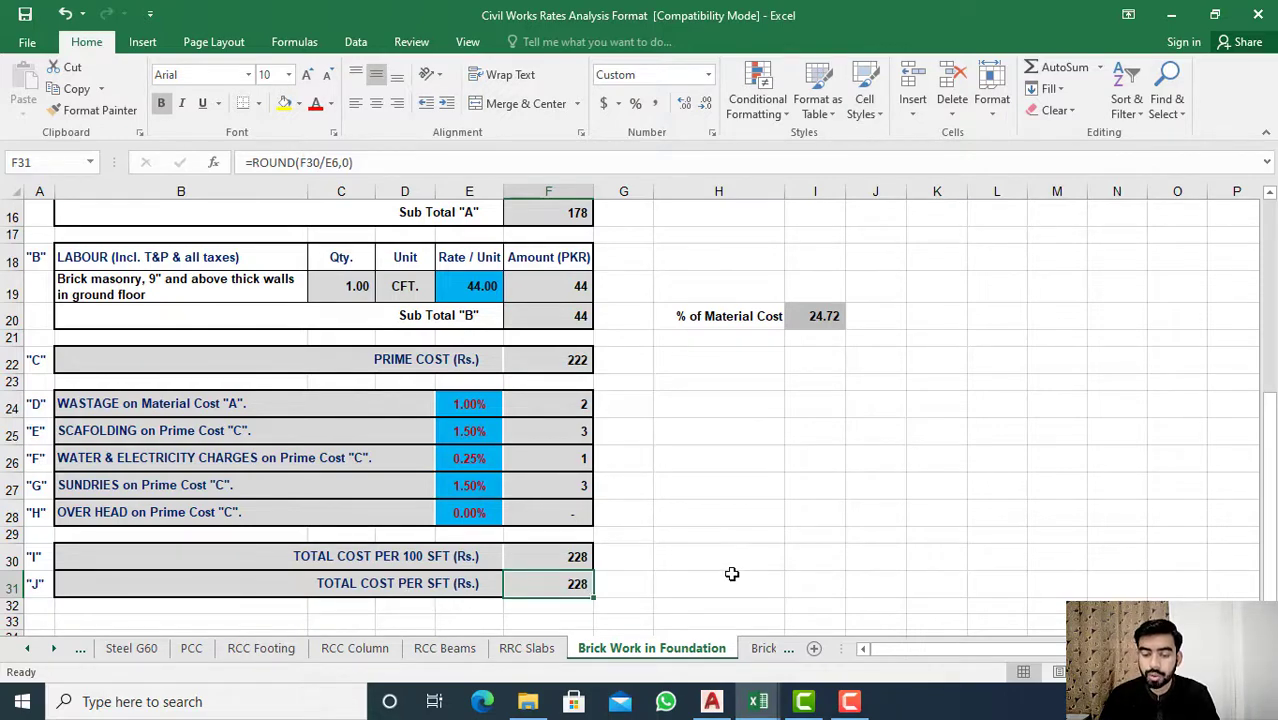
scroll(536, 518, "up", 5)
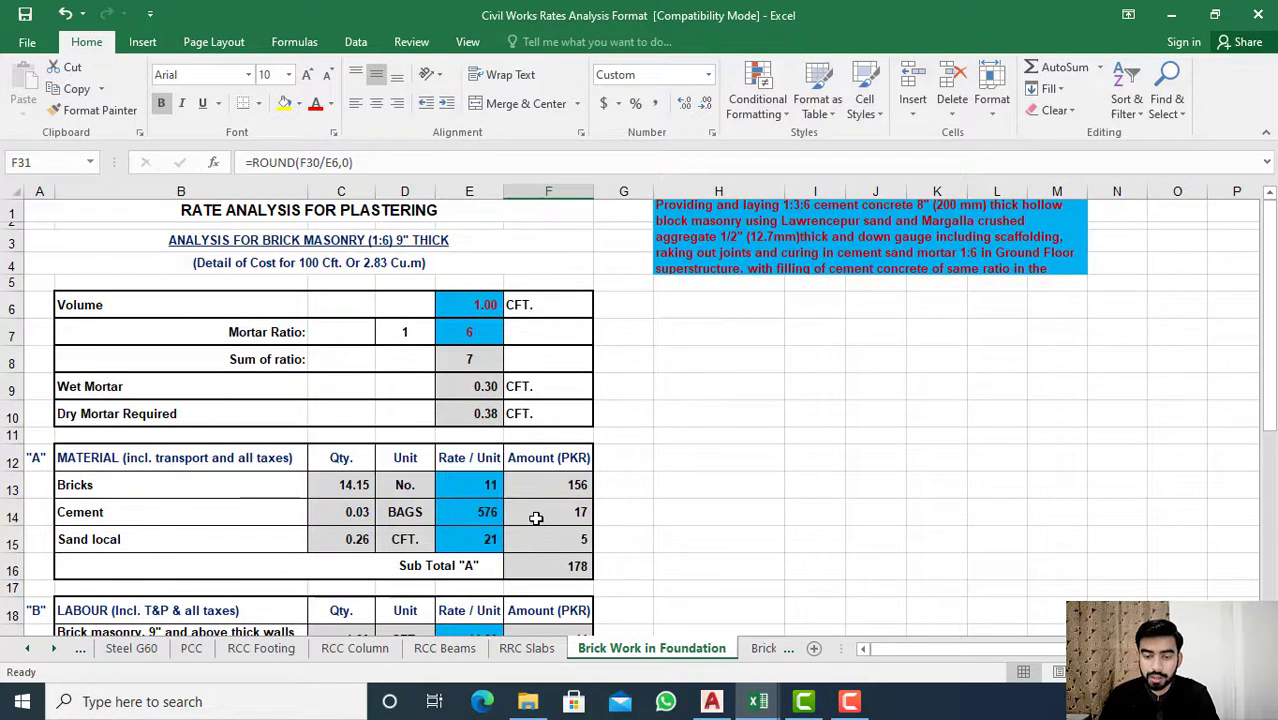
scroll(536, 518, "down", 1)
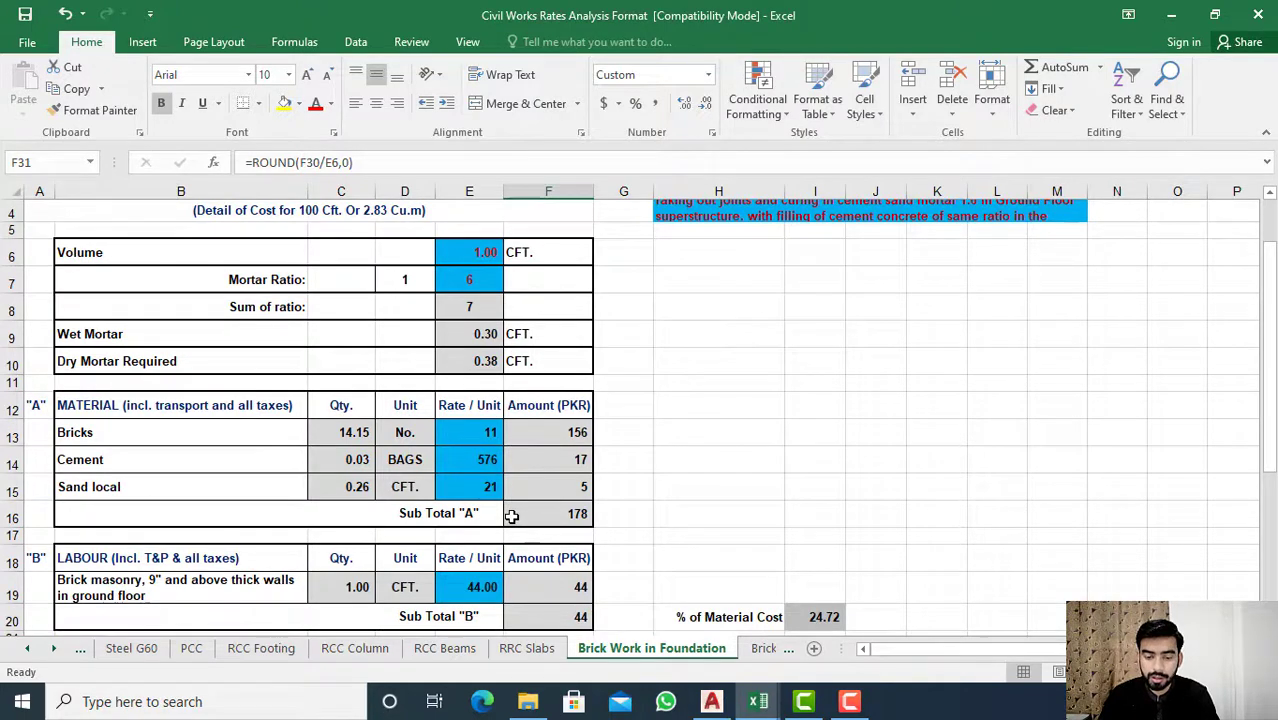
scroll(510, 516, "down", 2)
scroll(508, 516, "down", 3)
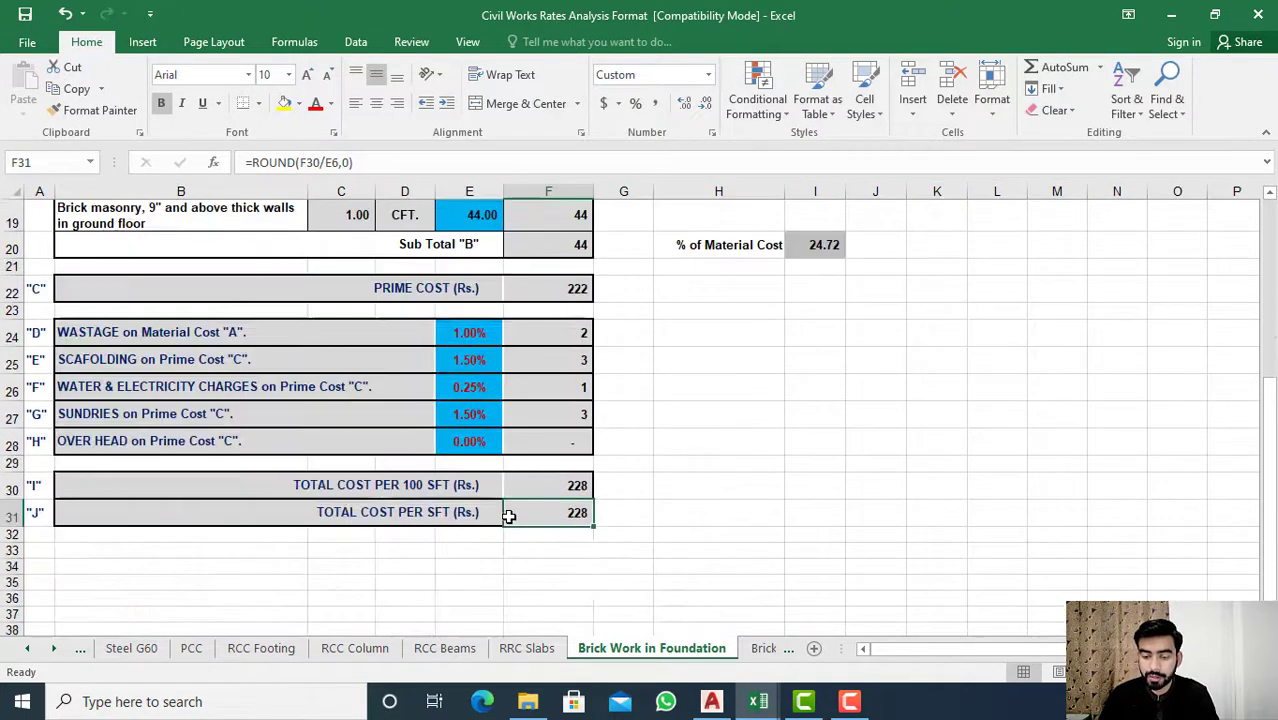
mouse_move(756, 698)
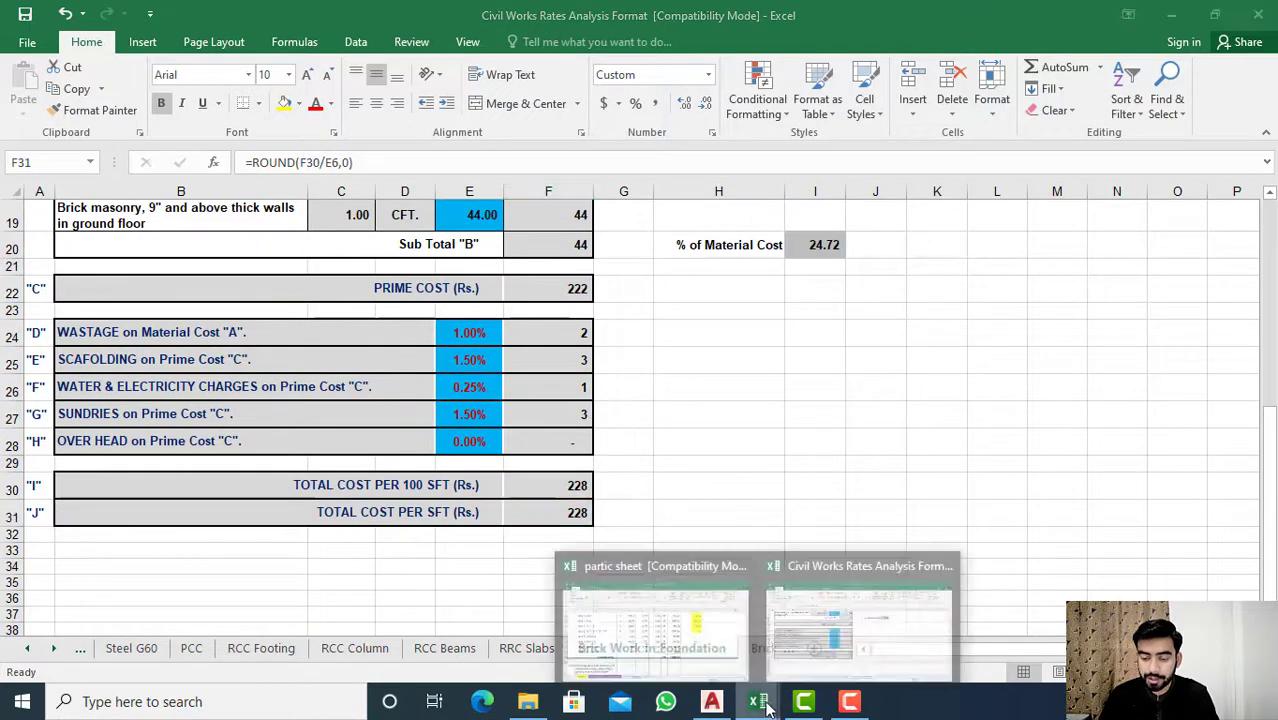
left_click(612, 632)
scroll(540, 535, "up", 1)
scroll(542, 531, "up", 1)
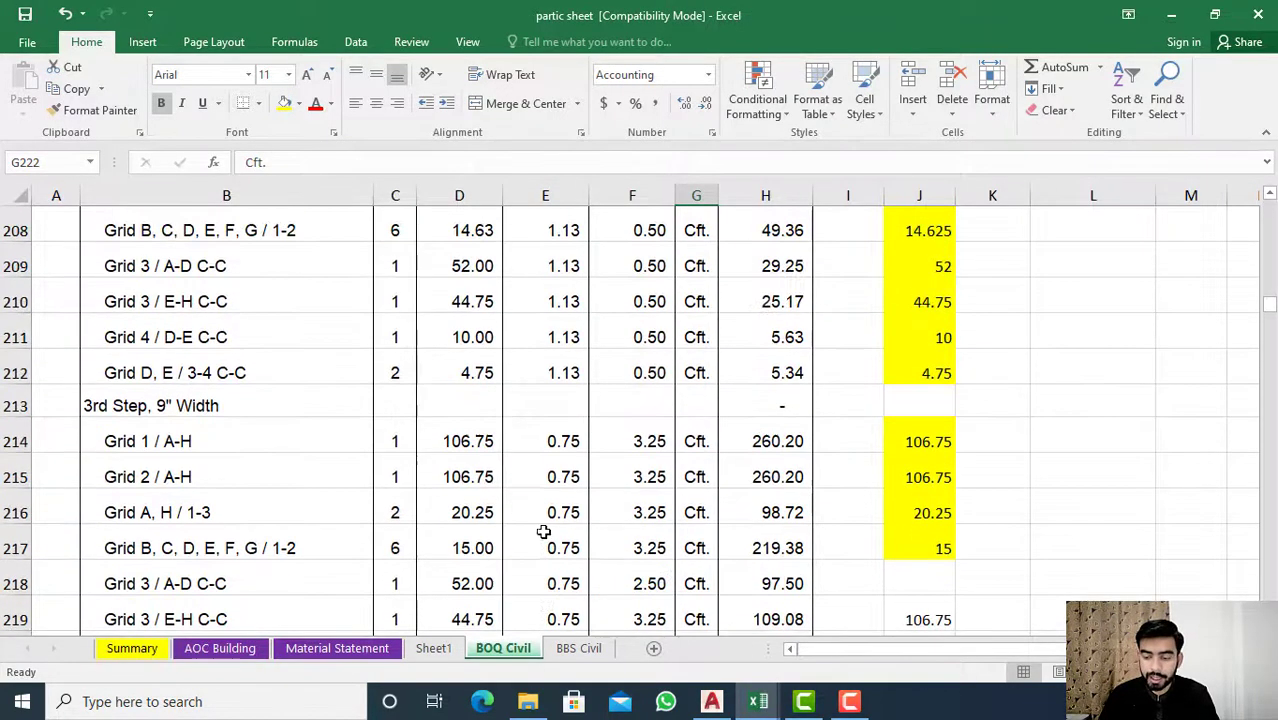
scroll(585, 533, "up", 1)
scroll(594, 539, "down", 2)
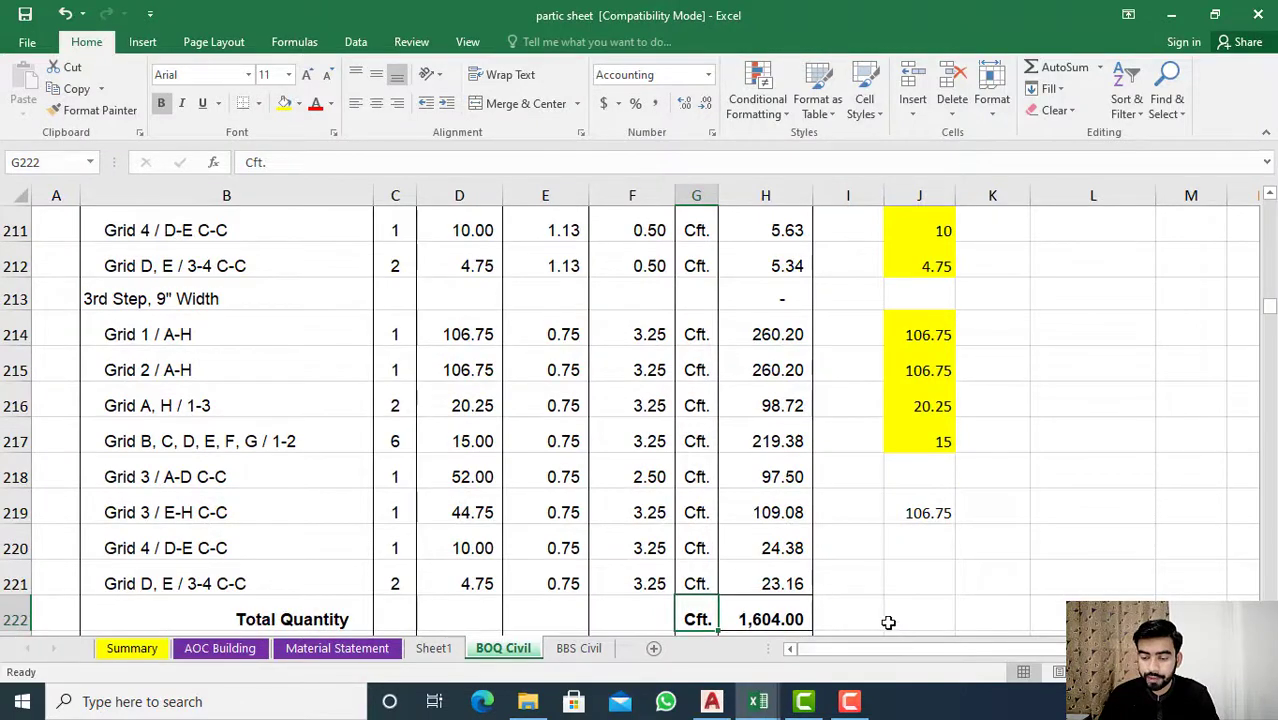
left_click(780, 620)
mouse_move(757, 700)
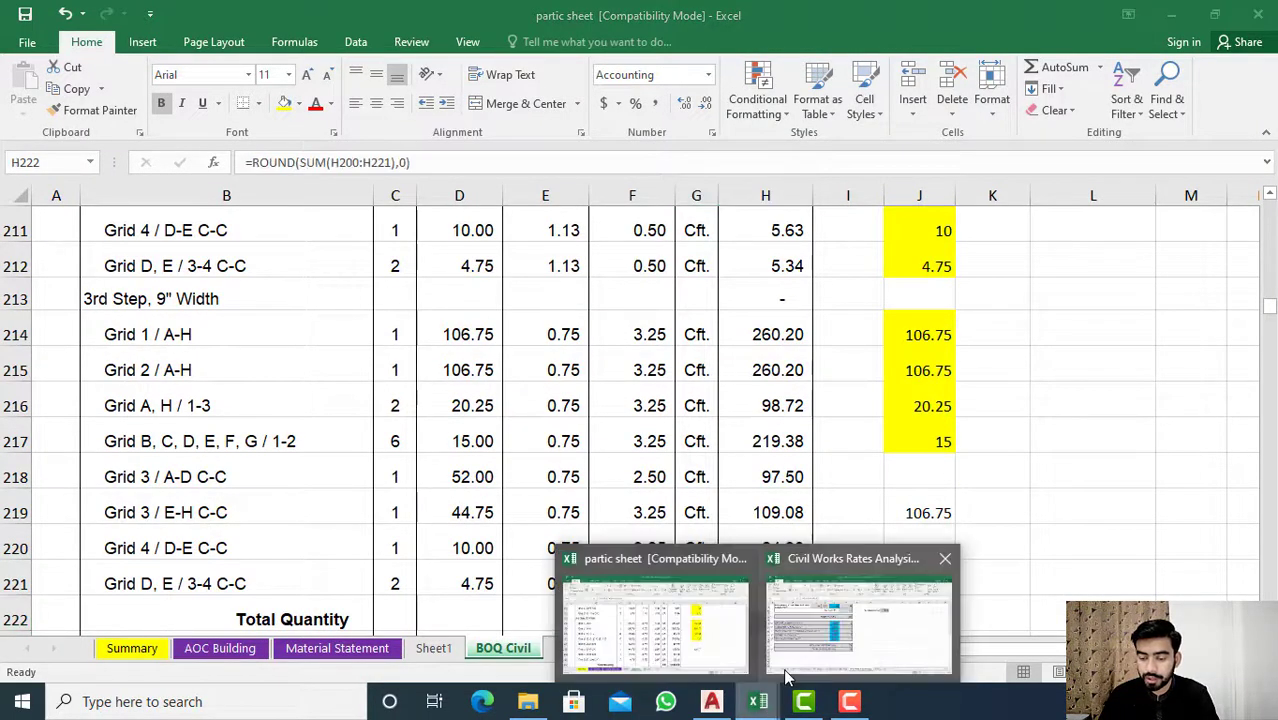
left_click(800, 640)
scroll(557, 535, "up", 3)
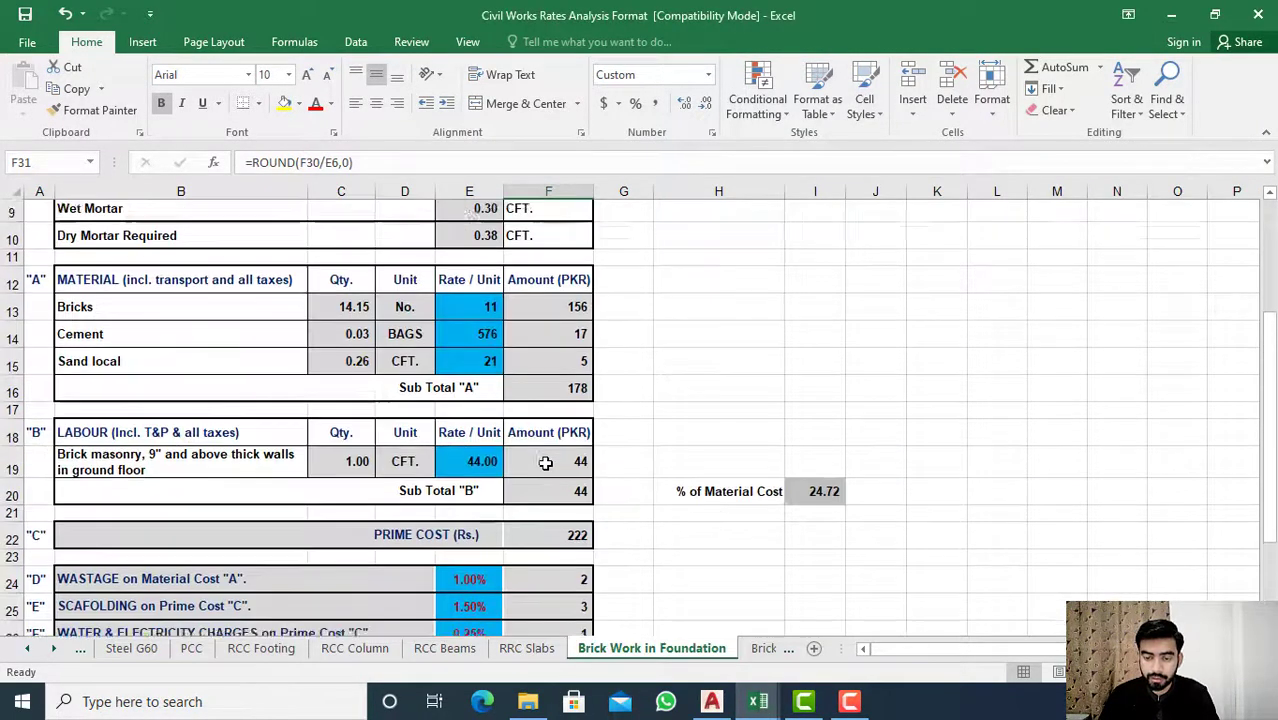
scroll(545, 455, "up", 2)
Step: Enter 1604 as the brick work volume in E6
left_click(470, 254)
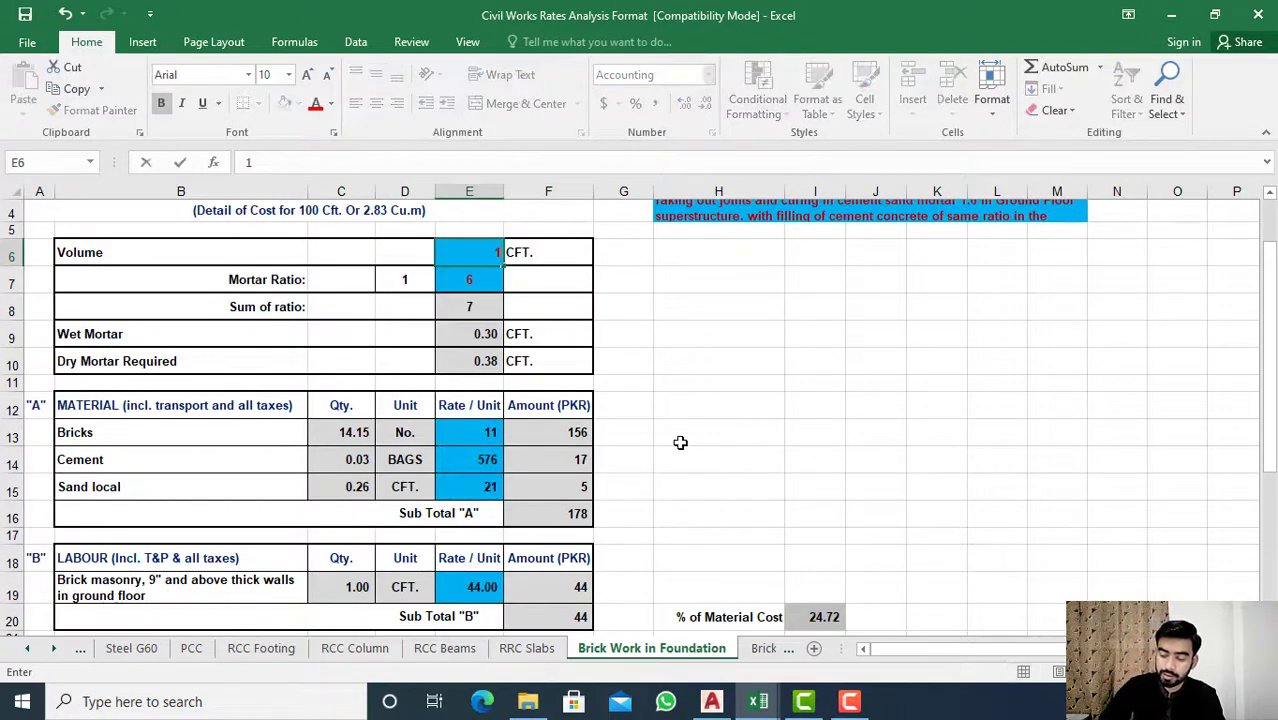
type("1604")
key("Return")
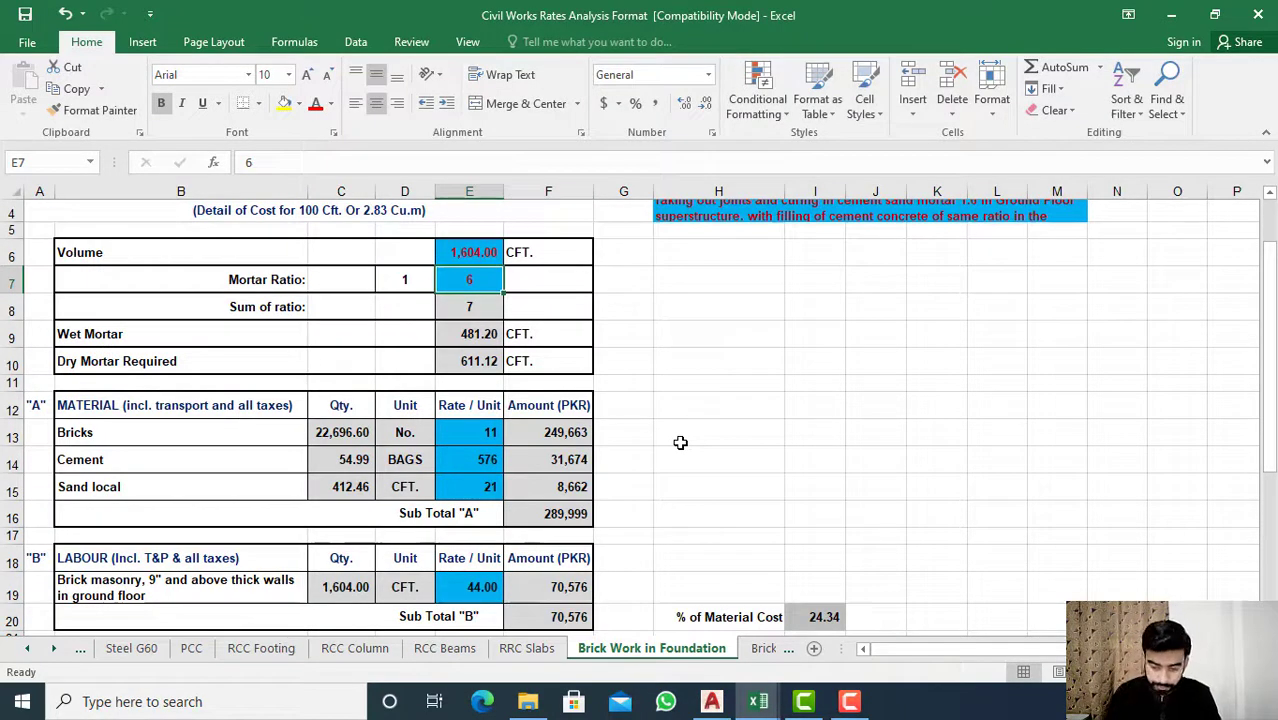
Step: Verify F31's =ROUND(F30/E6,0) gives 231 per SFT with the 1,604.00 CFT volume
scroll(828, 589, "down", 2)
scroll(828, 589, "down", 2)
scroll(828, 589, "down", 2)
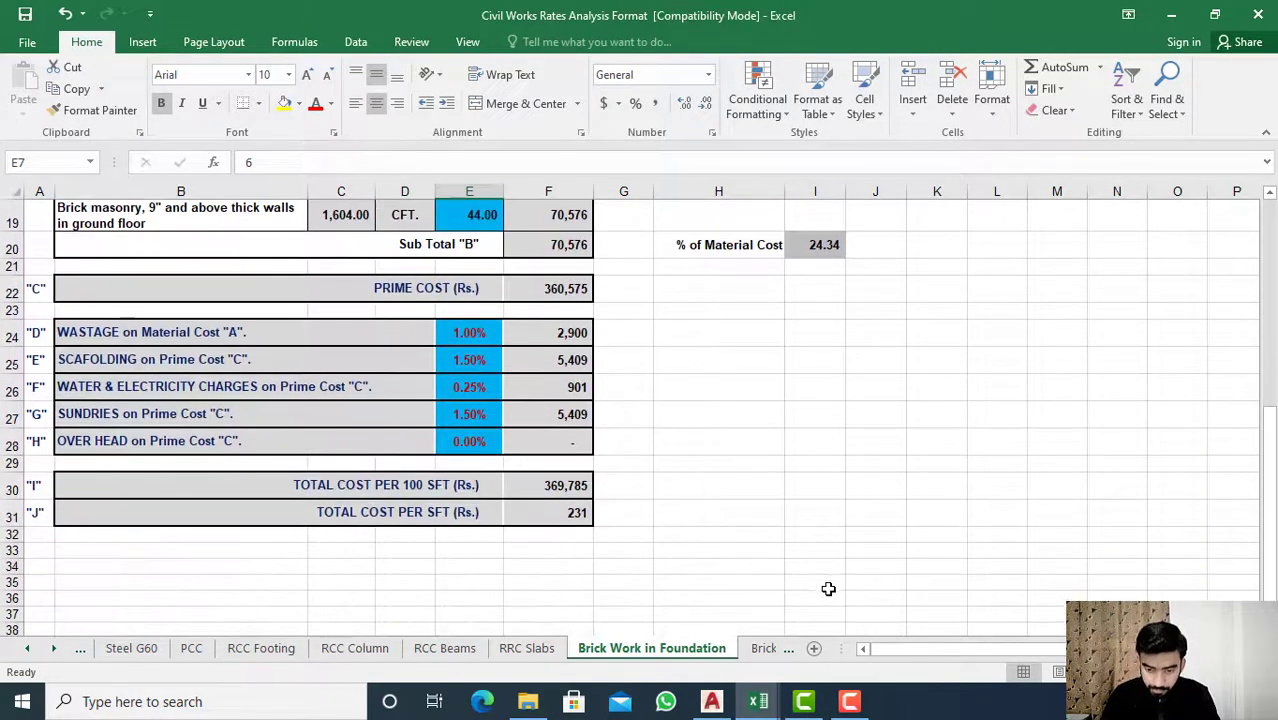
left_click(560, 514)
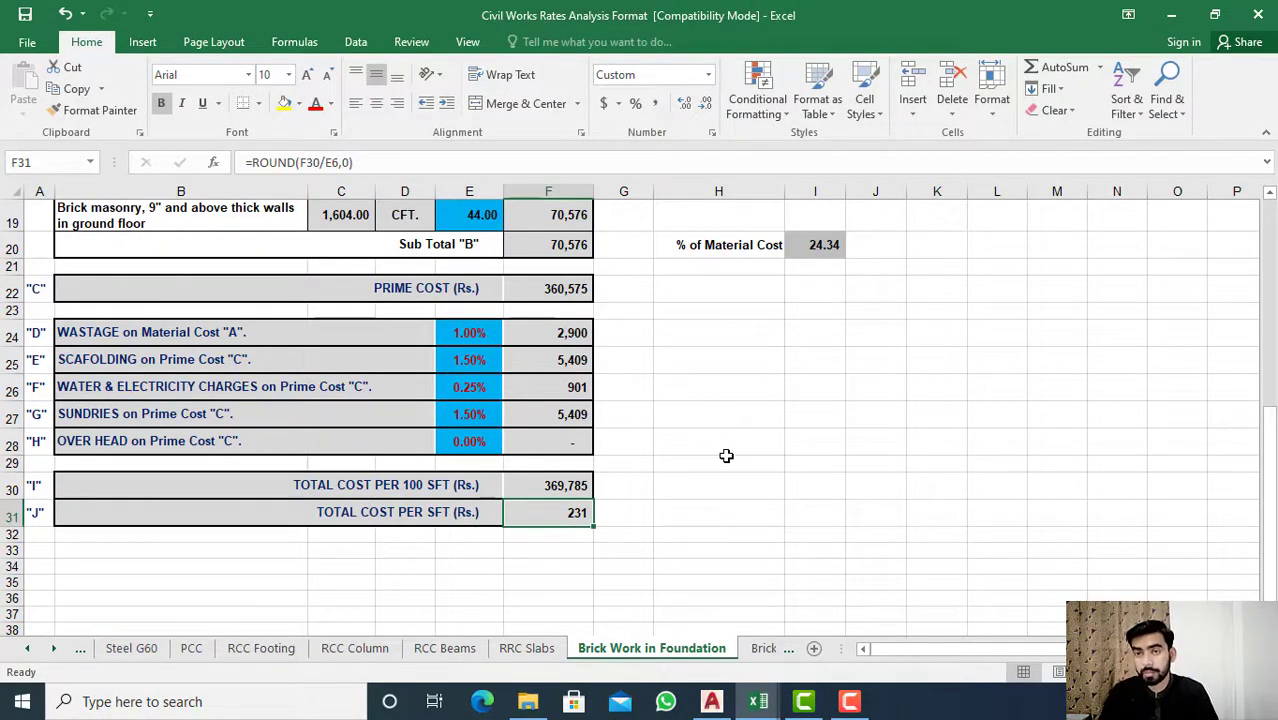
scroll(726, 456, "up", 4)
scroll(726, 456, "up", 2)
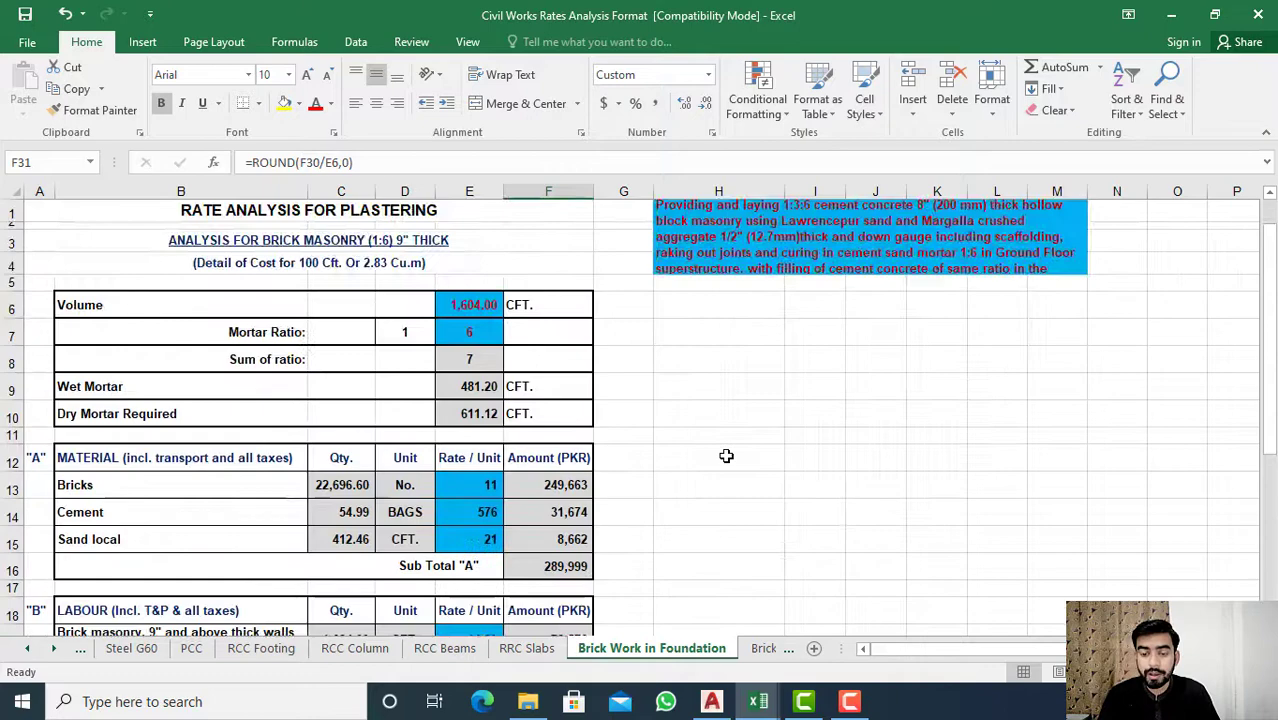
left_click(493, 302)
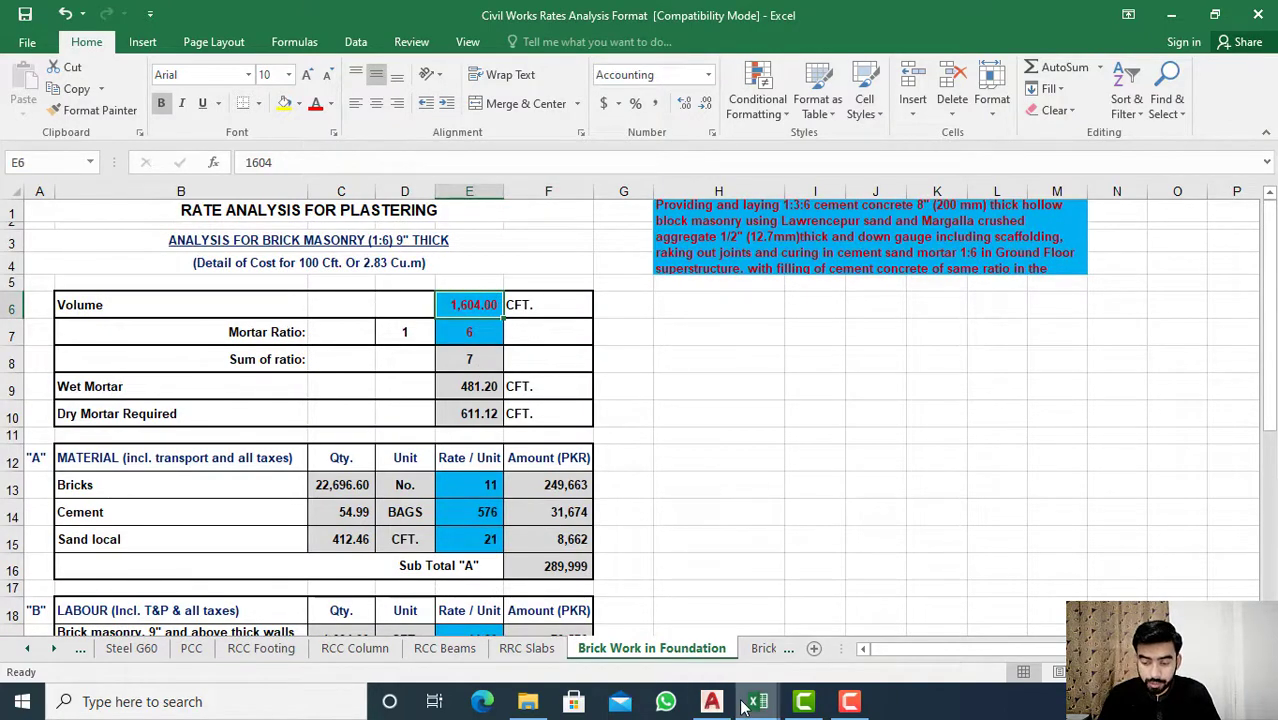
mouse_move(743, 707)
left_click(655, 615)
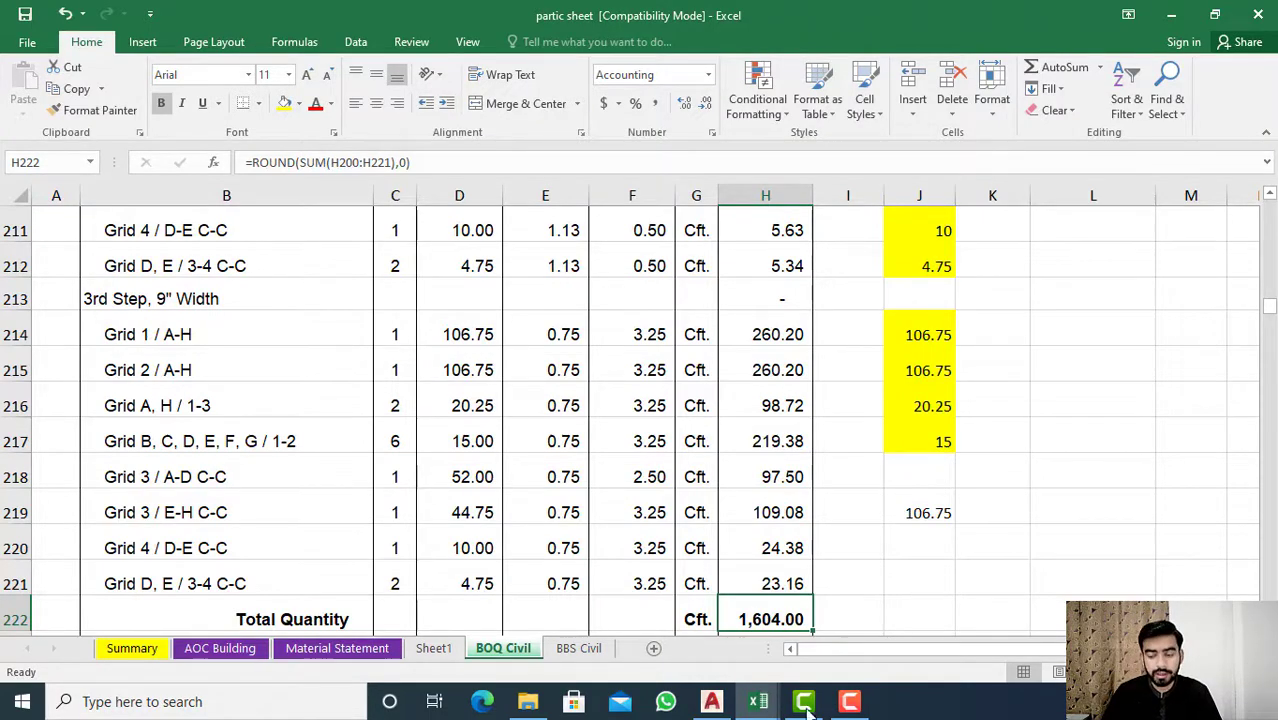
mouse_move(758, 703)
left_click(855, 610)
scroll(500, 535, "down", 3)
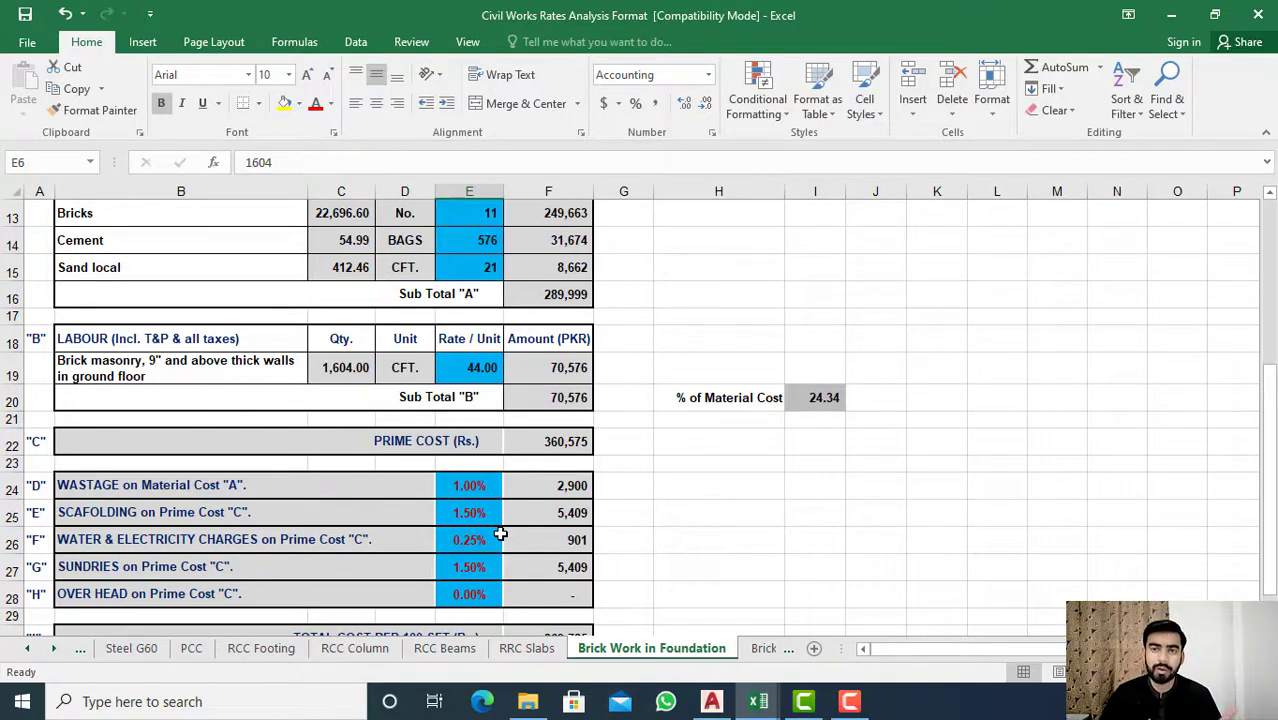
scroll(500, 535, "down", 3)
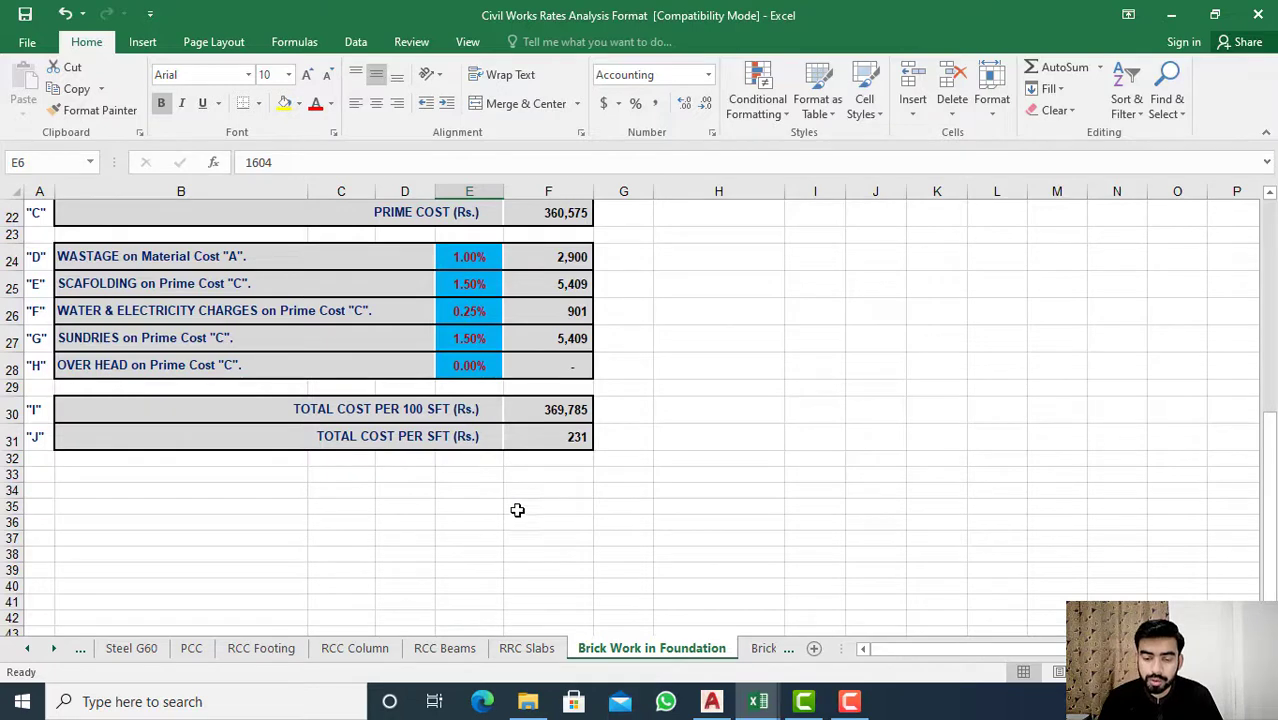
left_click(760, 704)
left_click(672, 650)
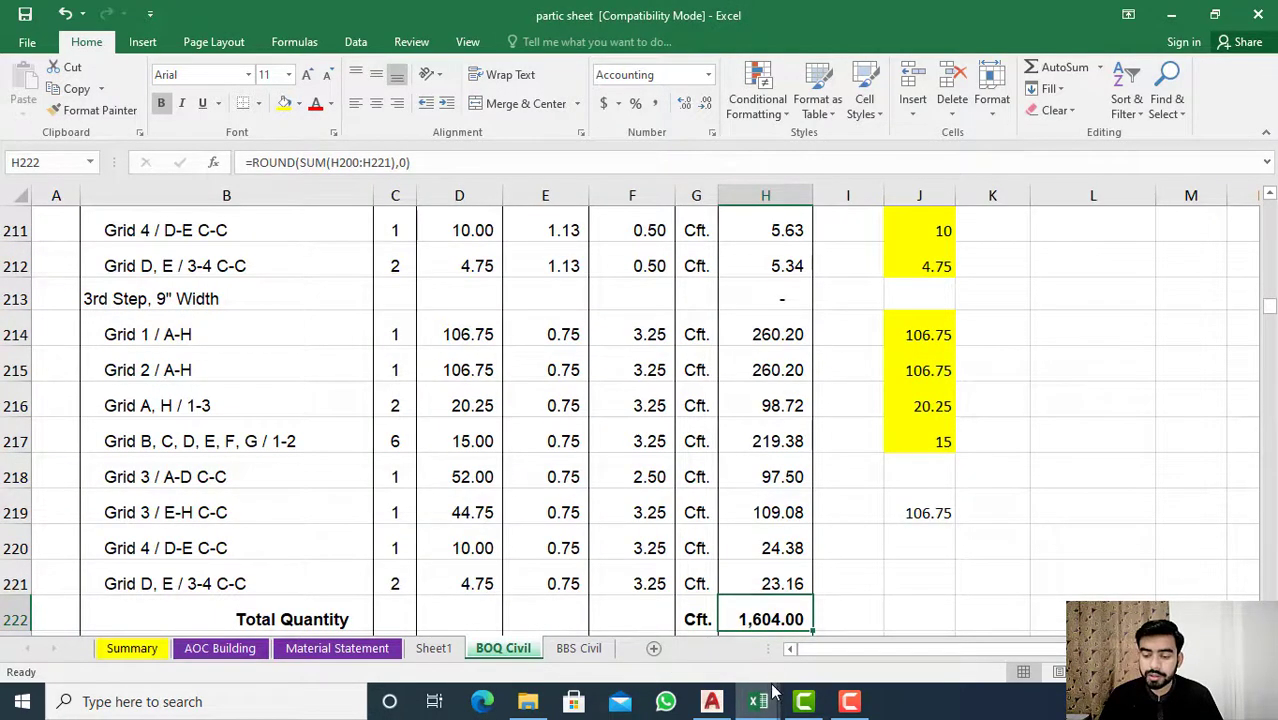
mouse_move(758, 703)
left_click(835, 643)
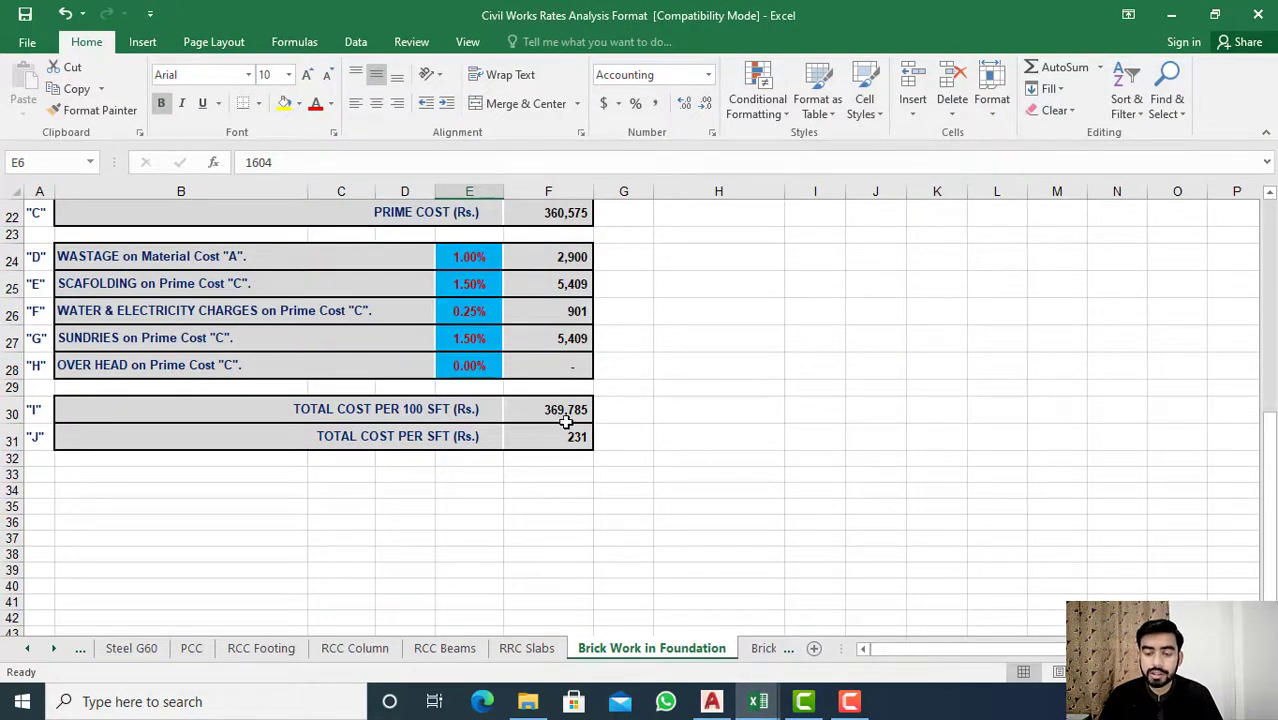
left_click(577, 415)
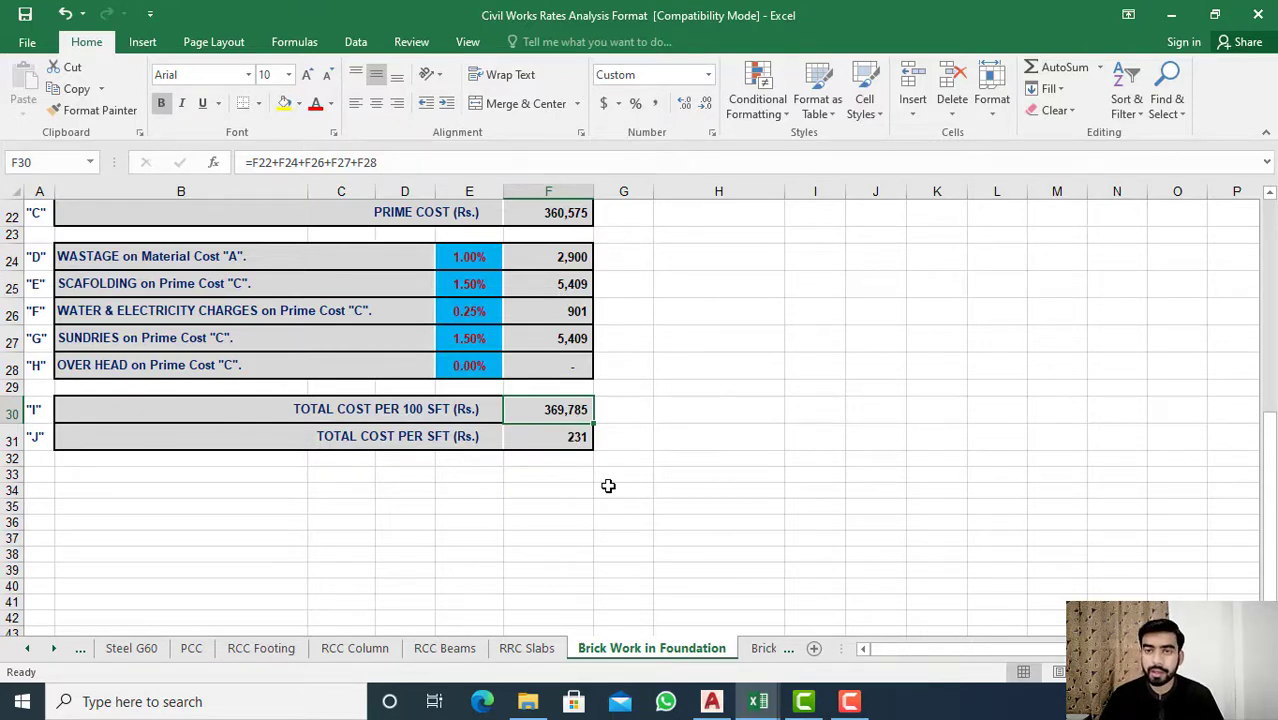
left_click(541, 435)
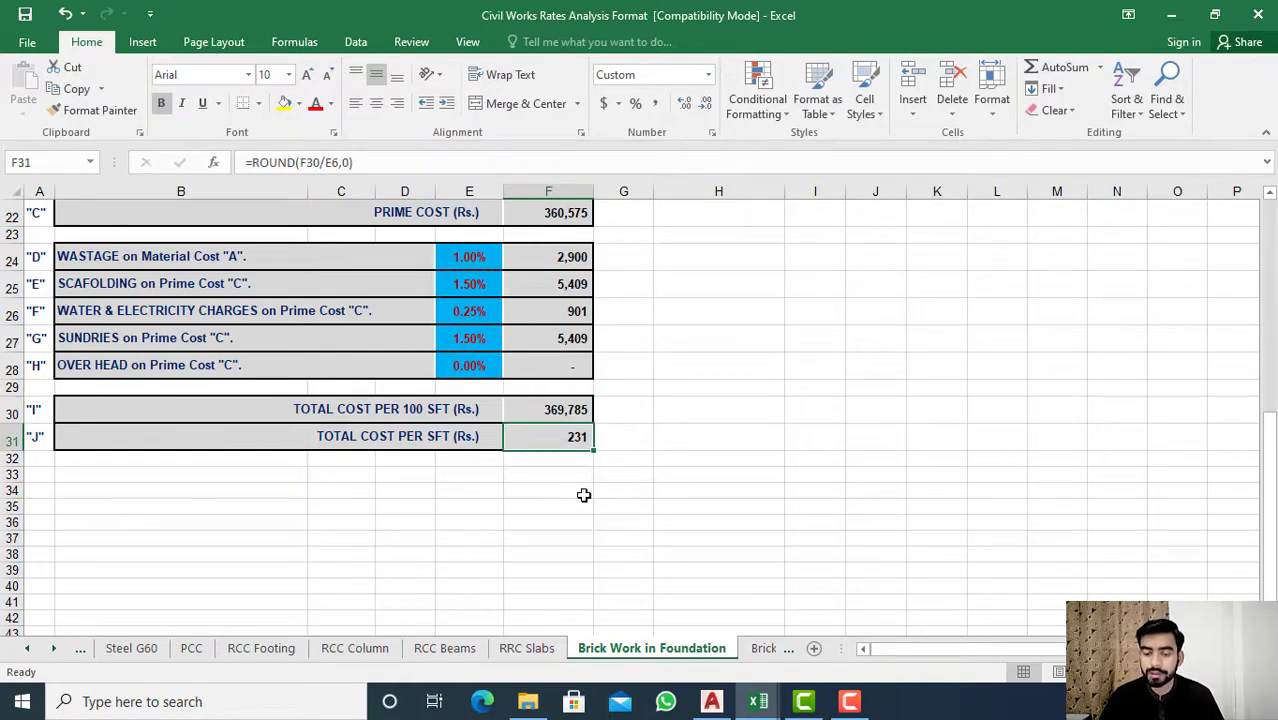
double_click(577, 437)
key("Return")
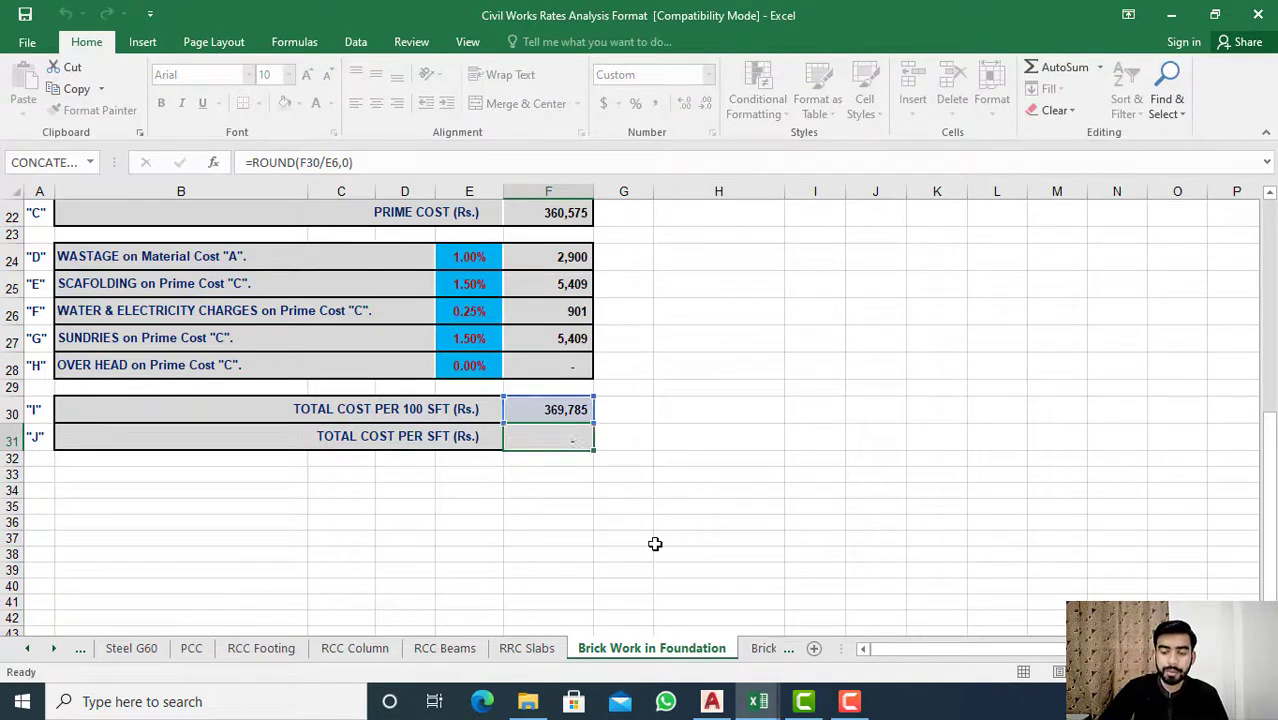
left_click(552, 437)
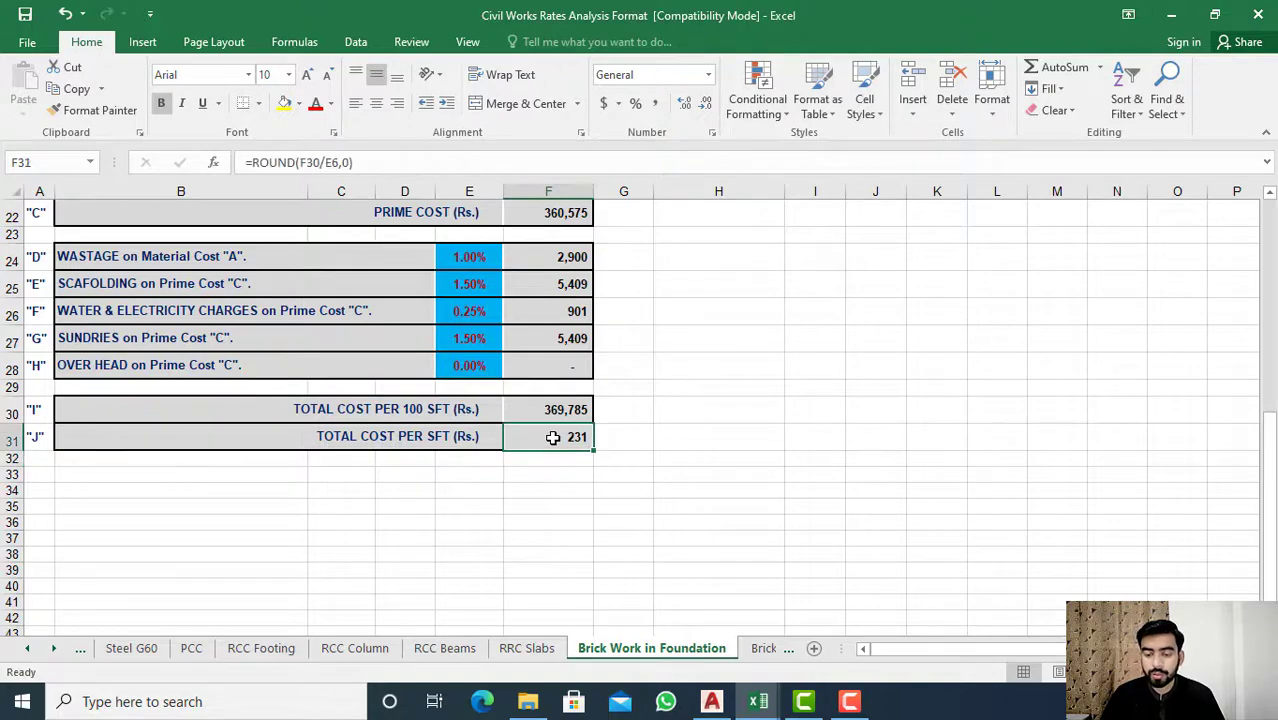
scroll(552, 437, "up", 6)
scroll(552, 437, "down", 3)
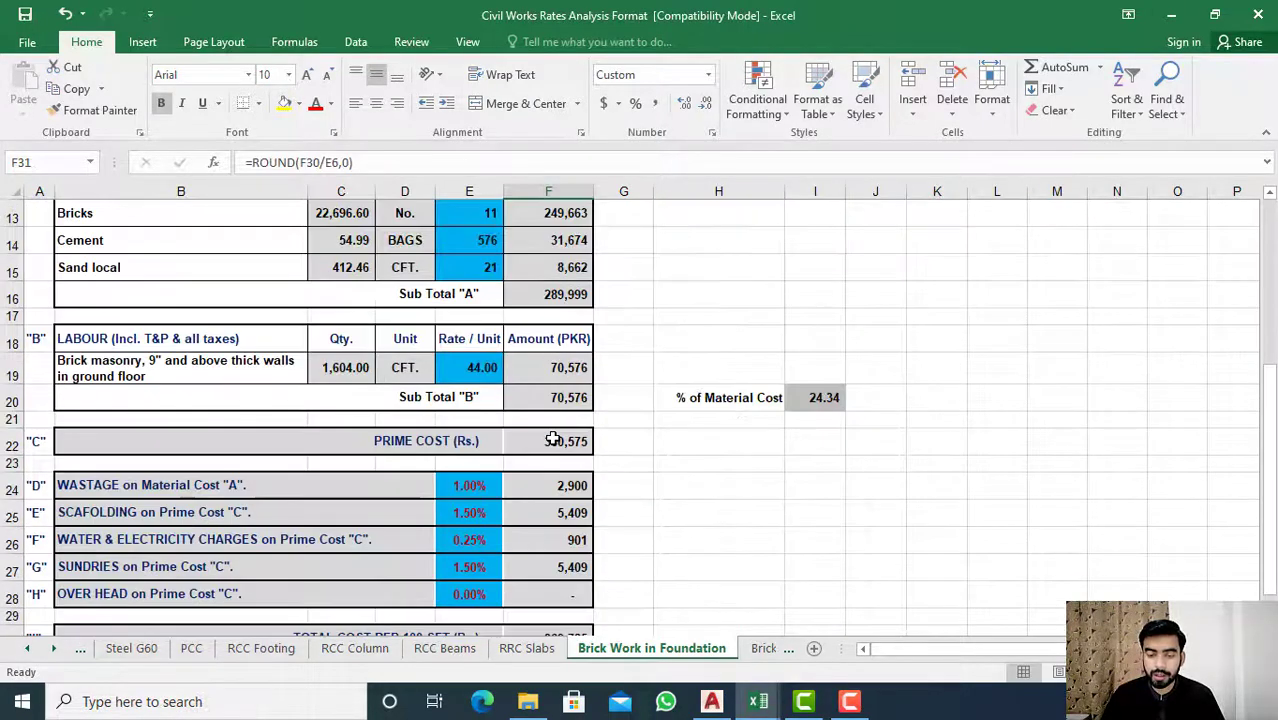
left_click(456, 437)
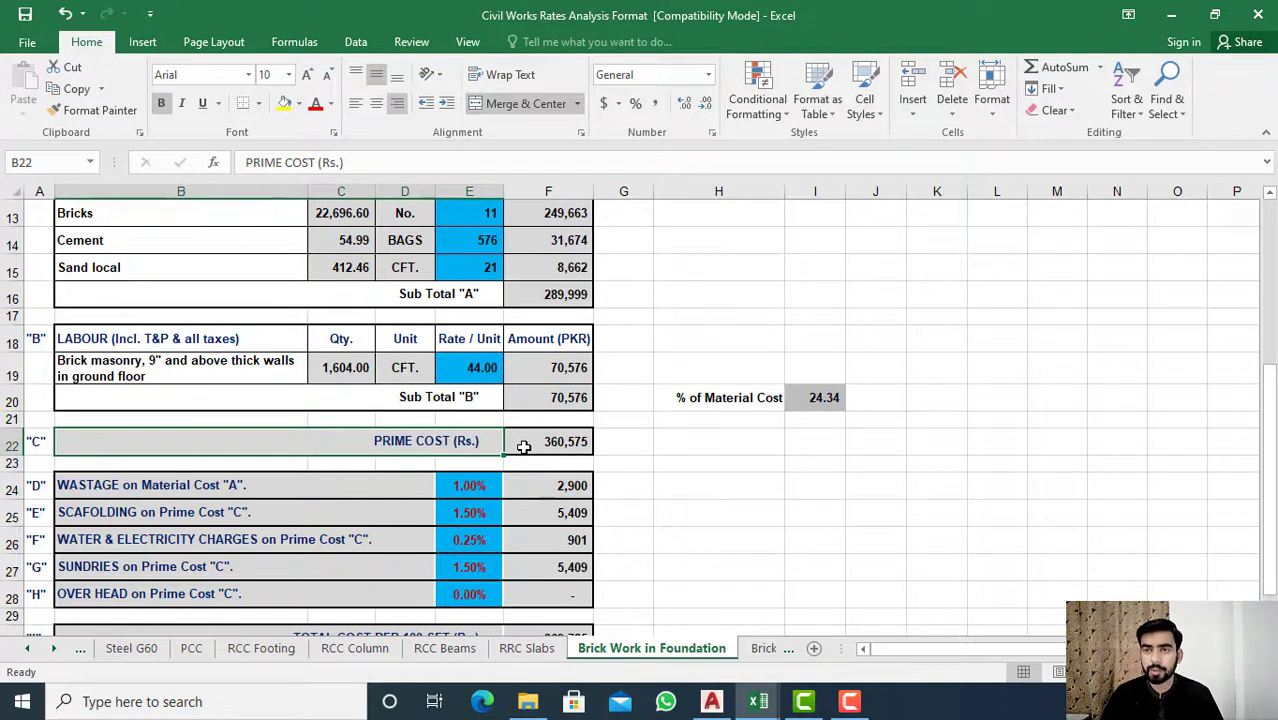